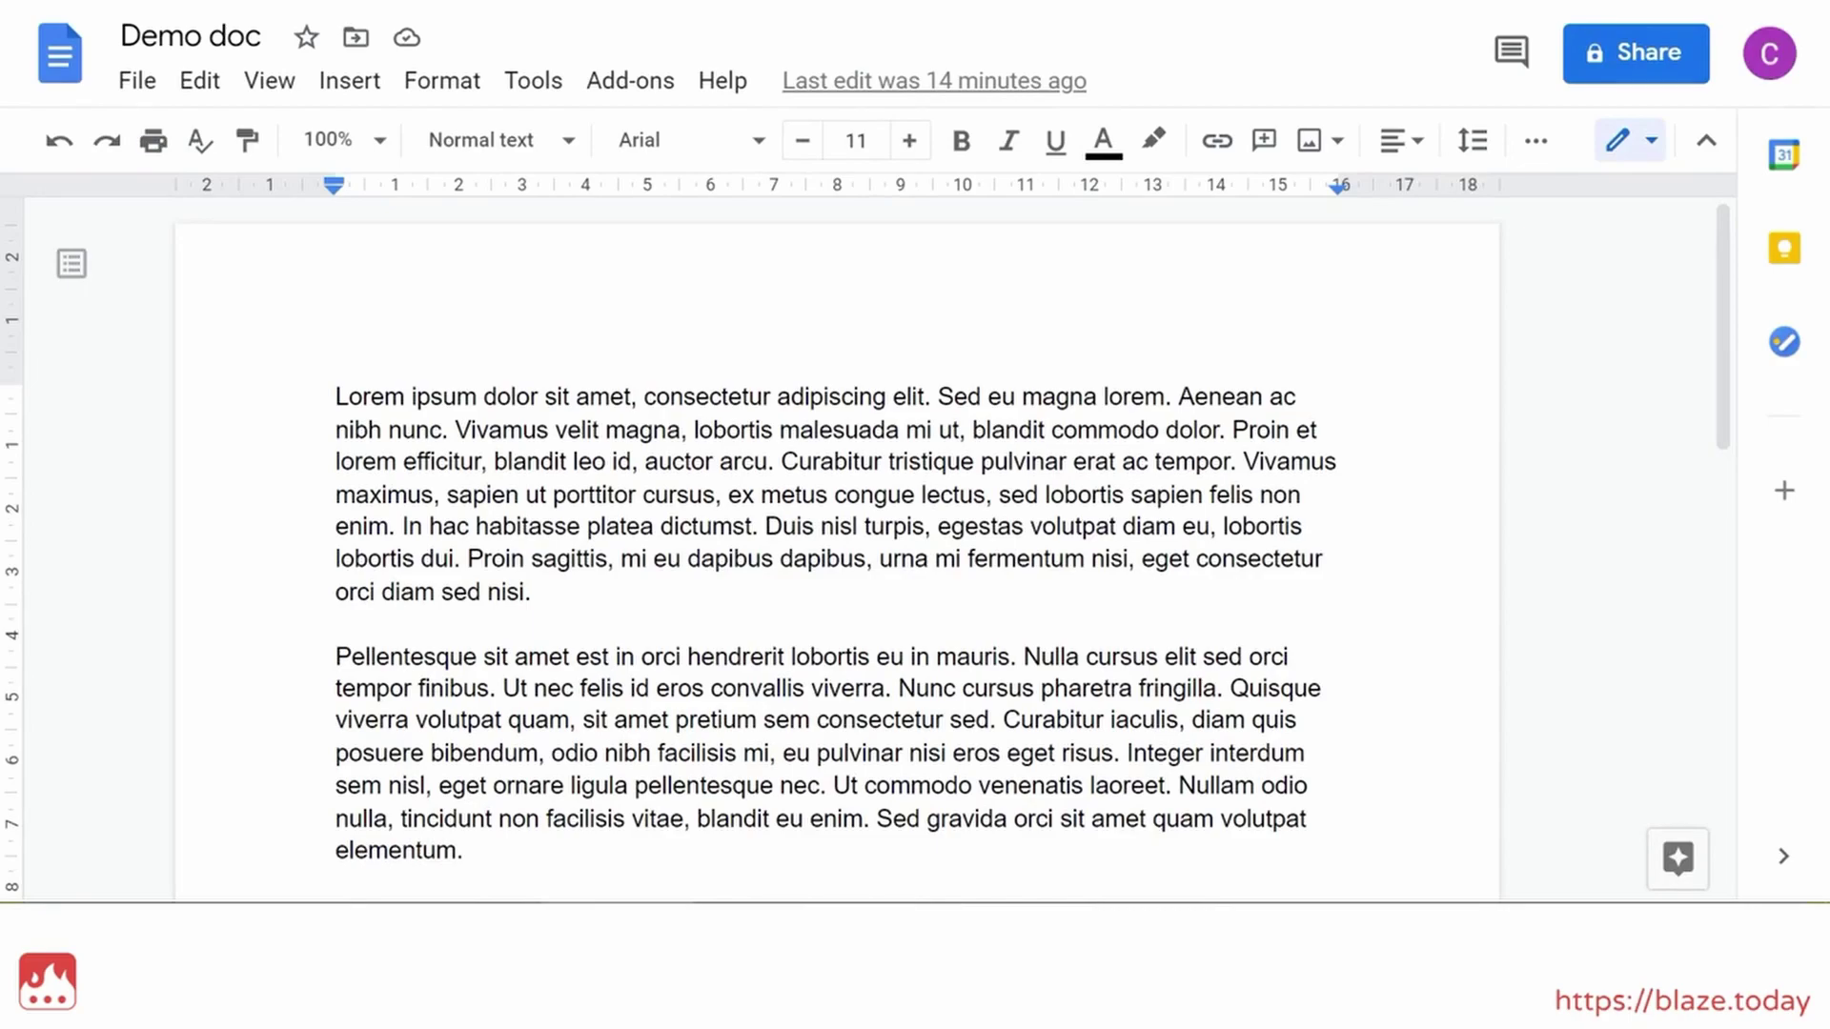
Search the Demo doc for 555-1842, then for ???-????, which finds 0 matches
scroll(837, 563, down, 3)
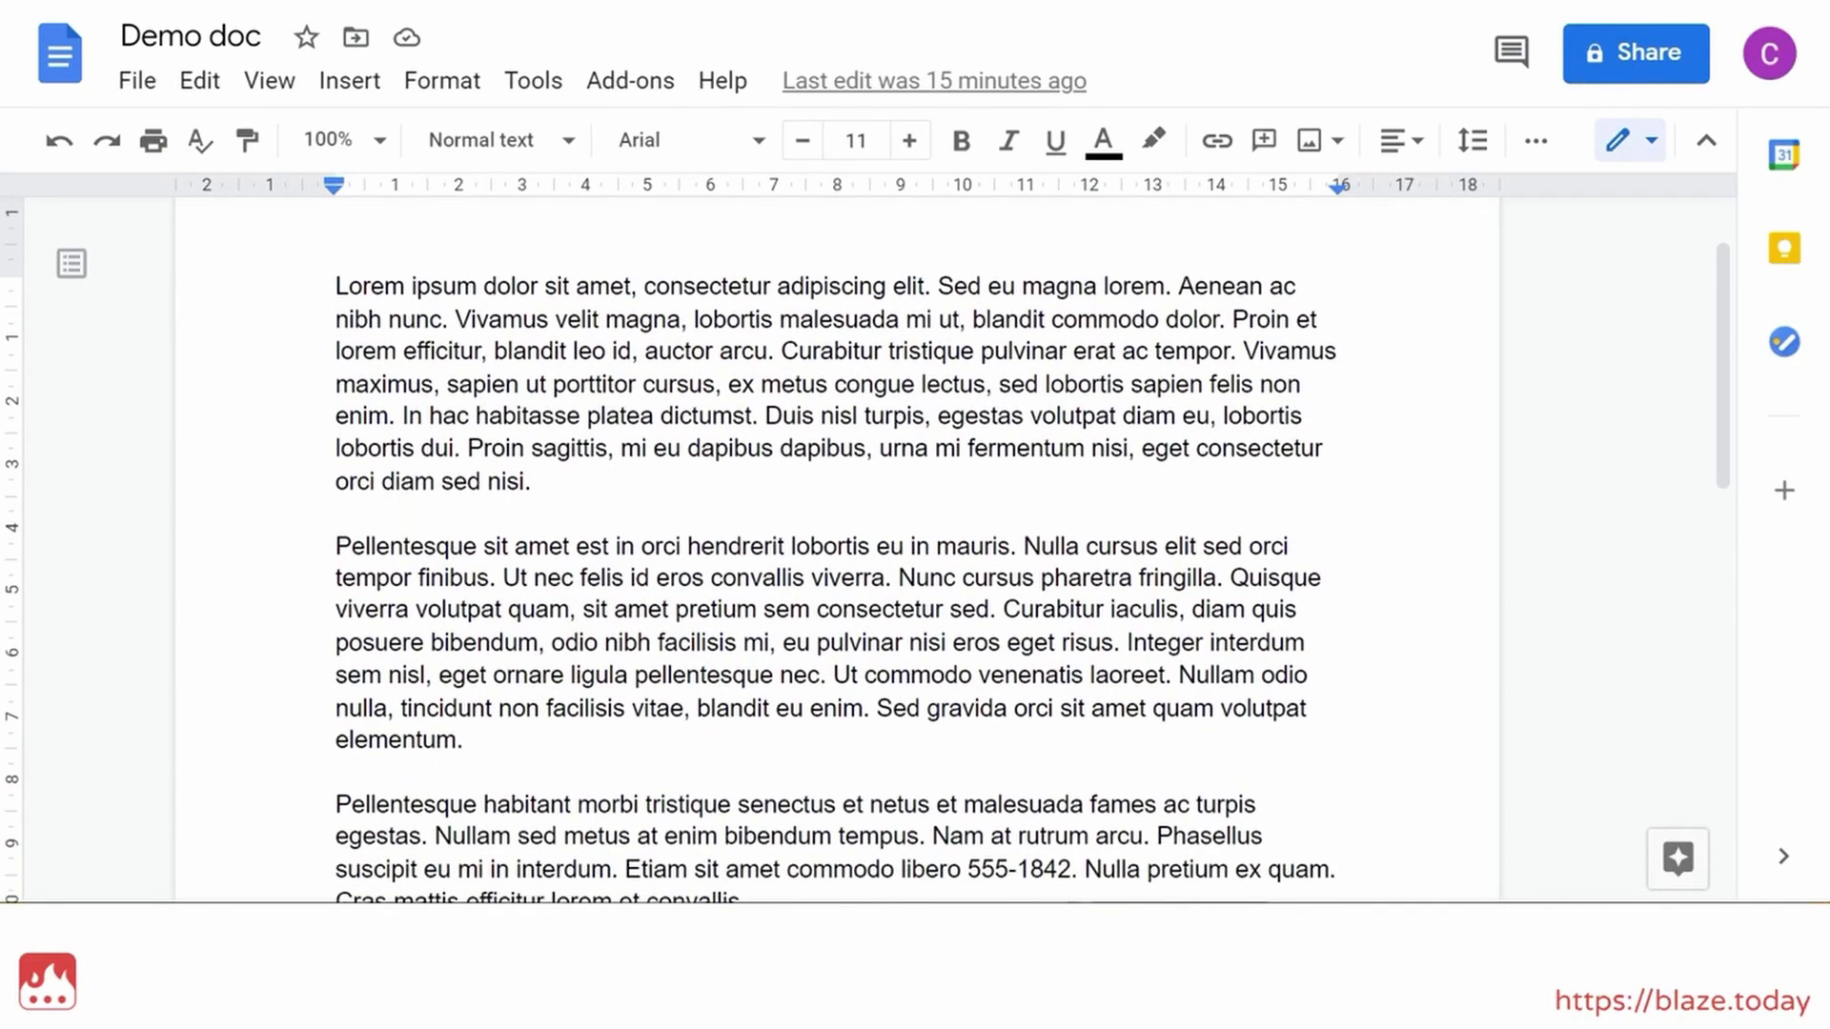
scroll(837, 562, down, 3)
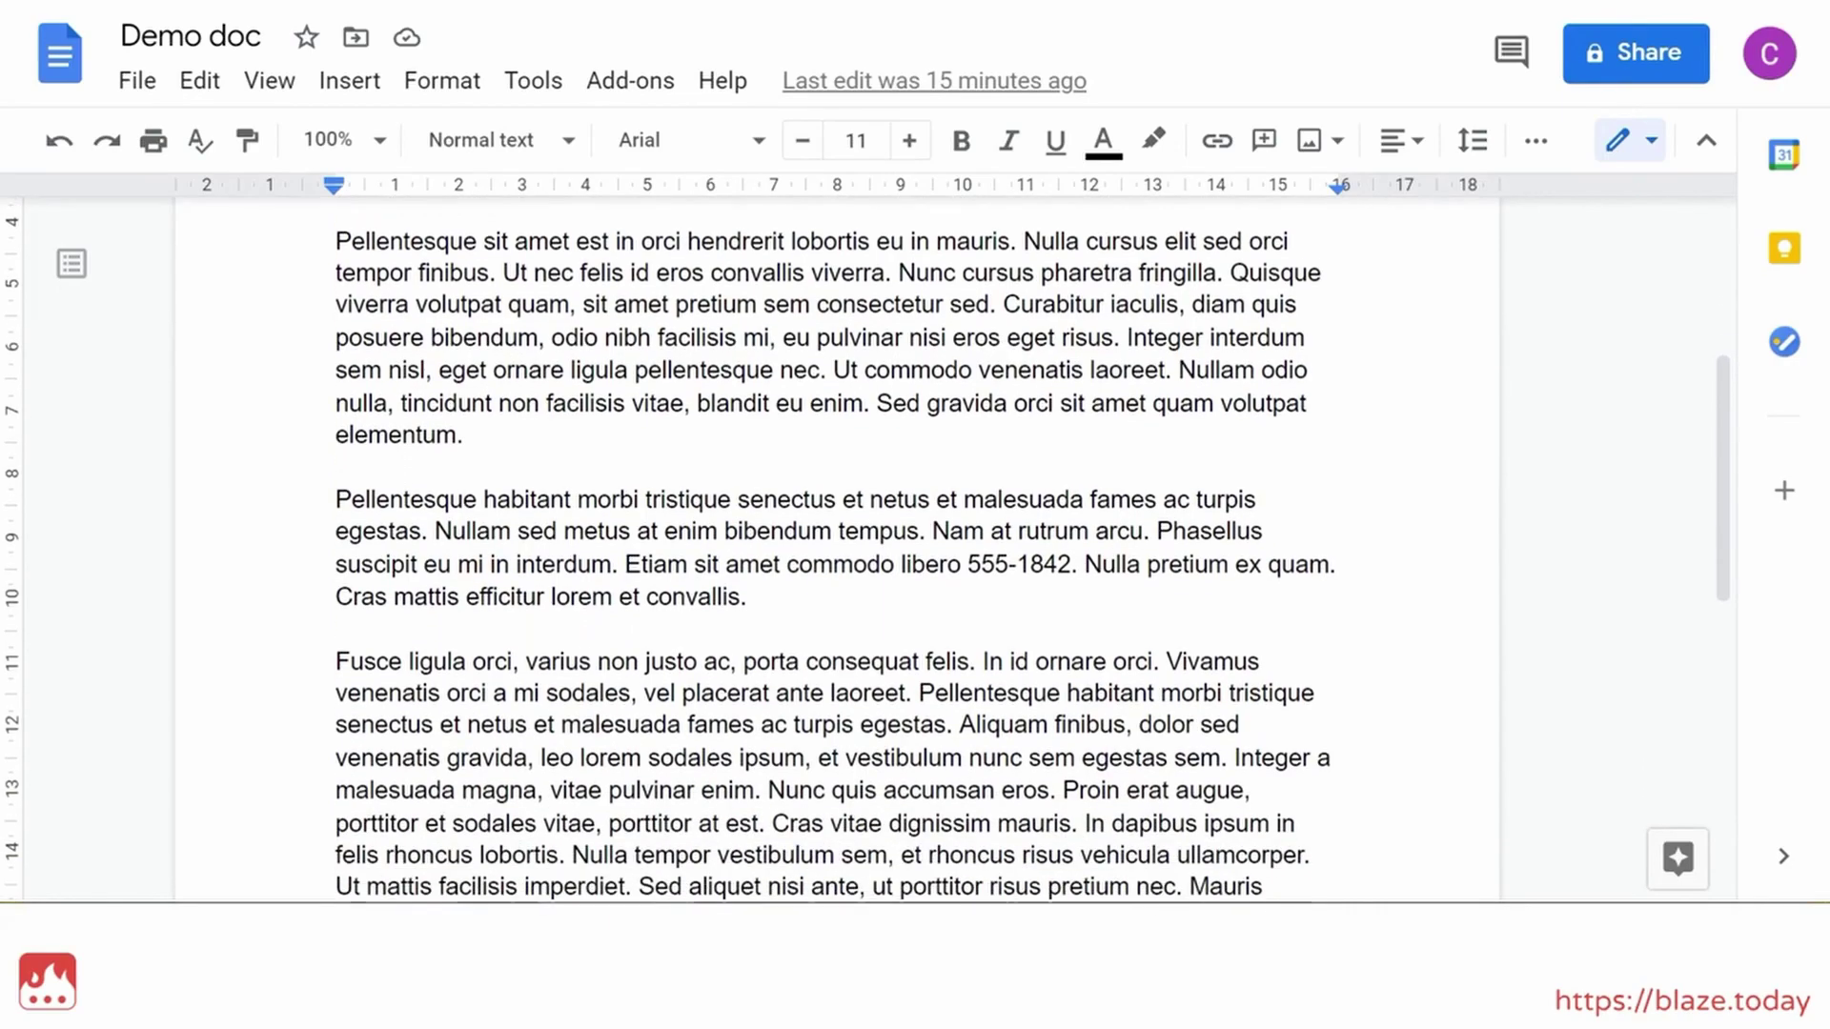
scroll(837, 562, down, 3)
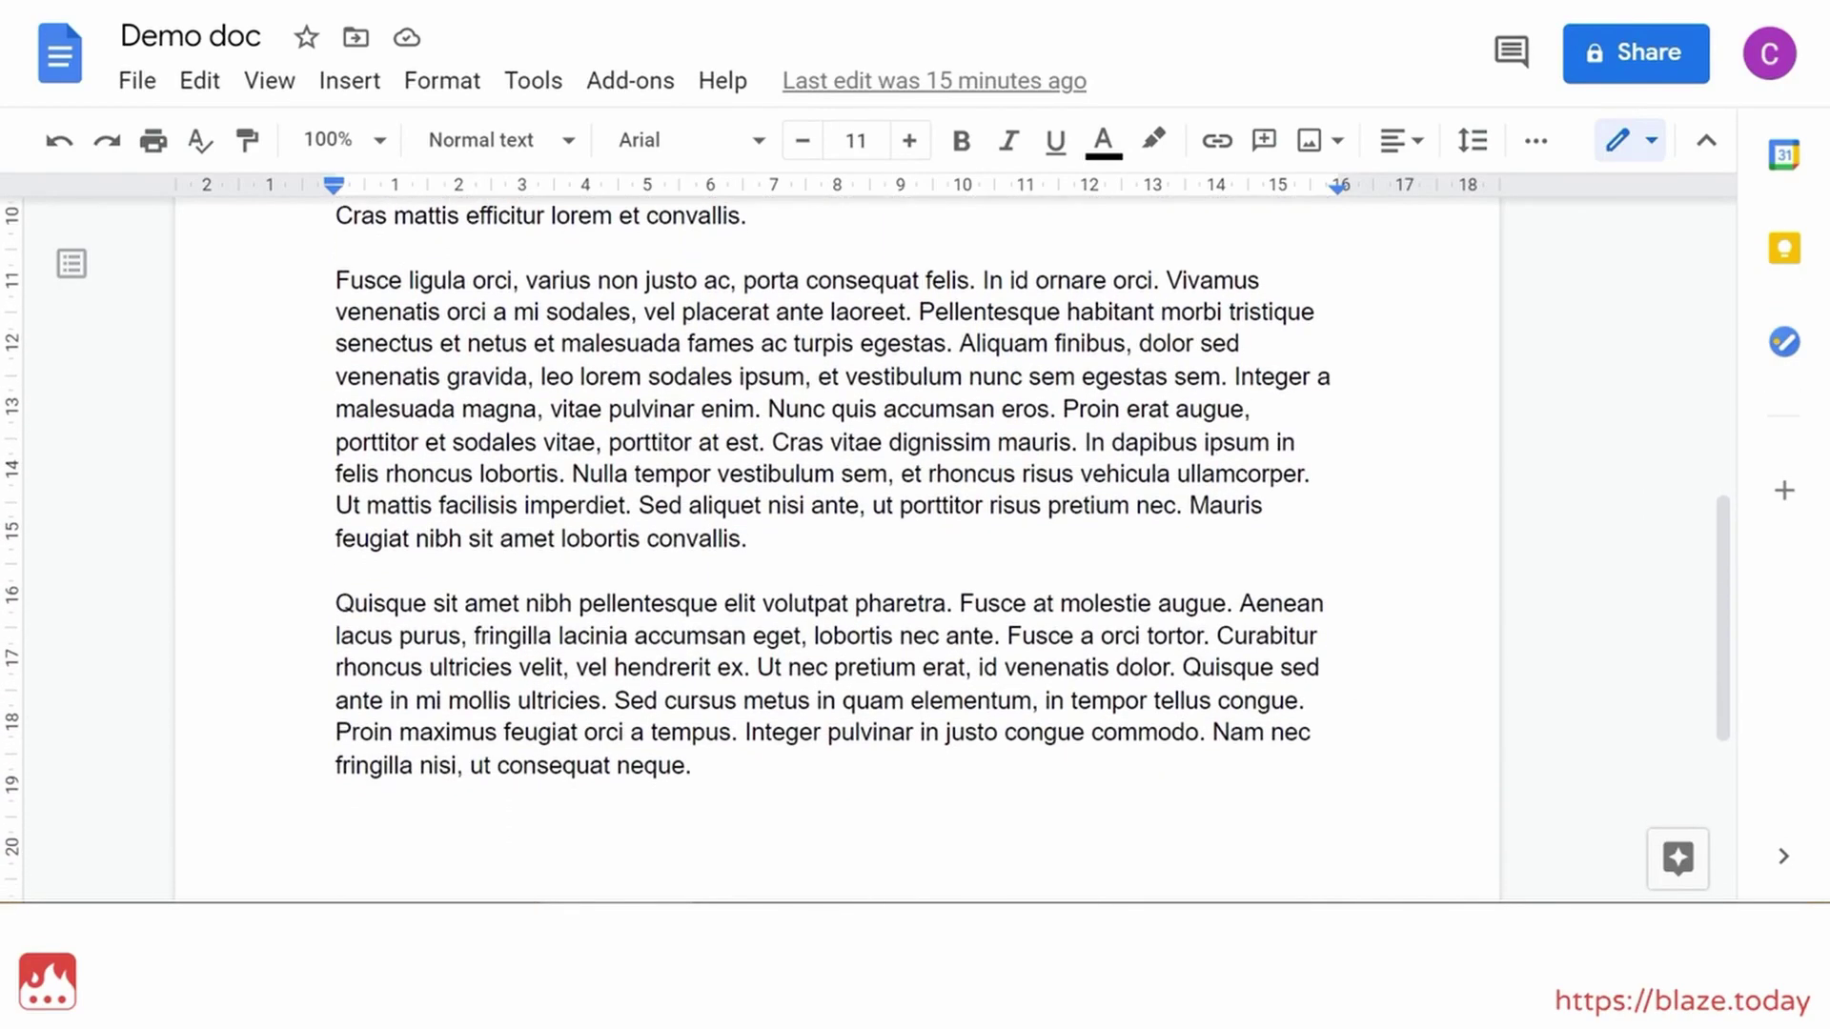
key(ctrl+f)
text(555-1842)
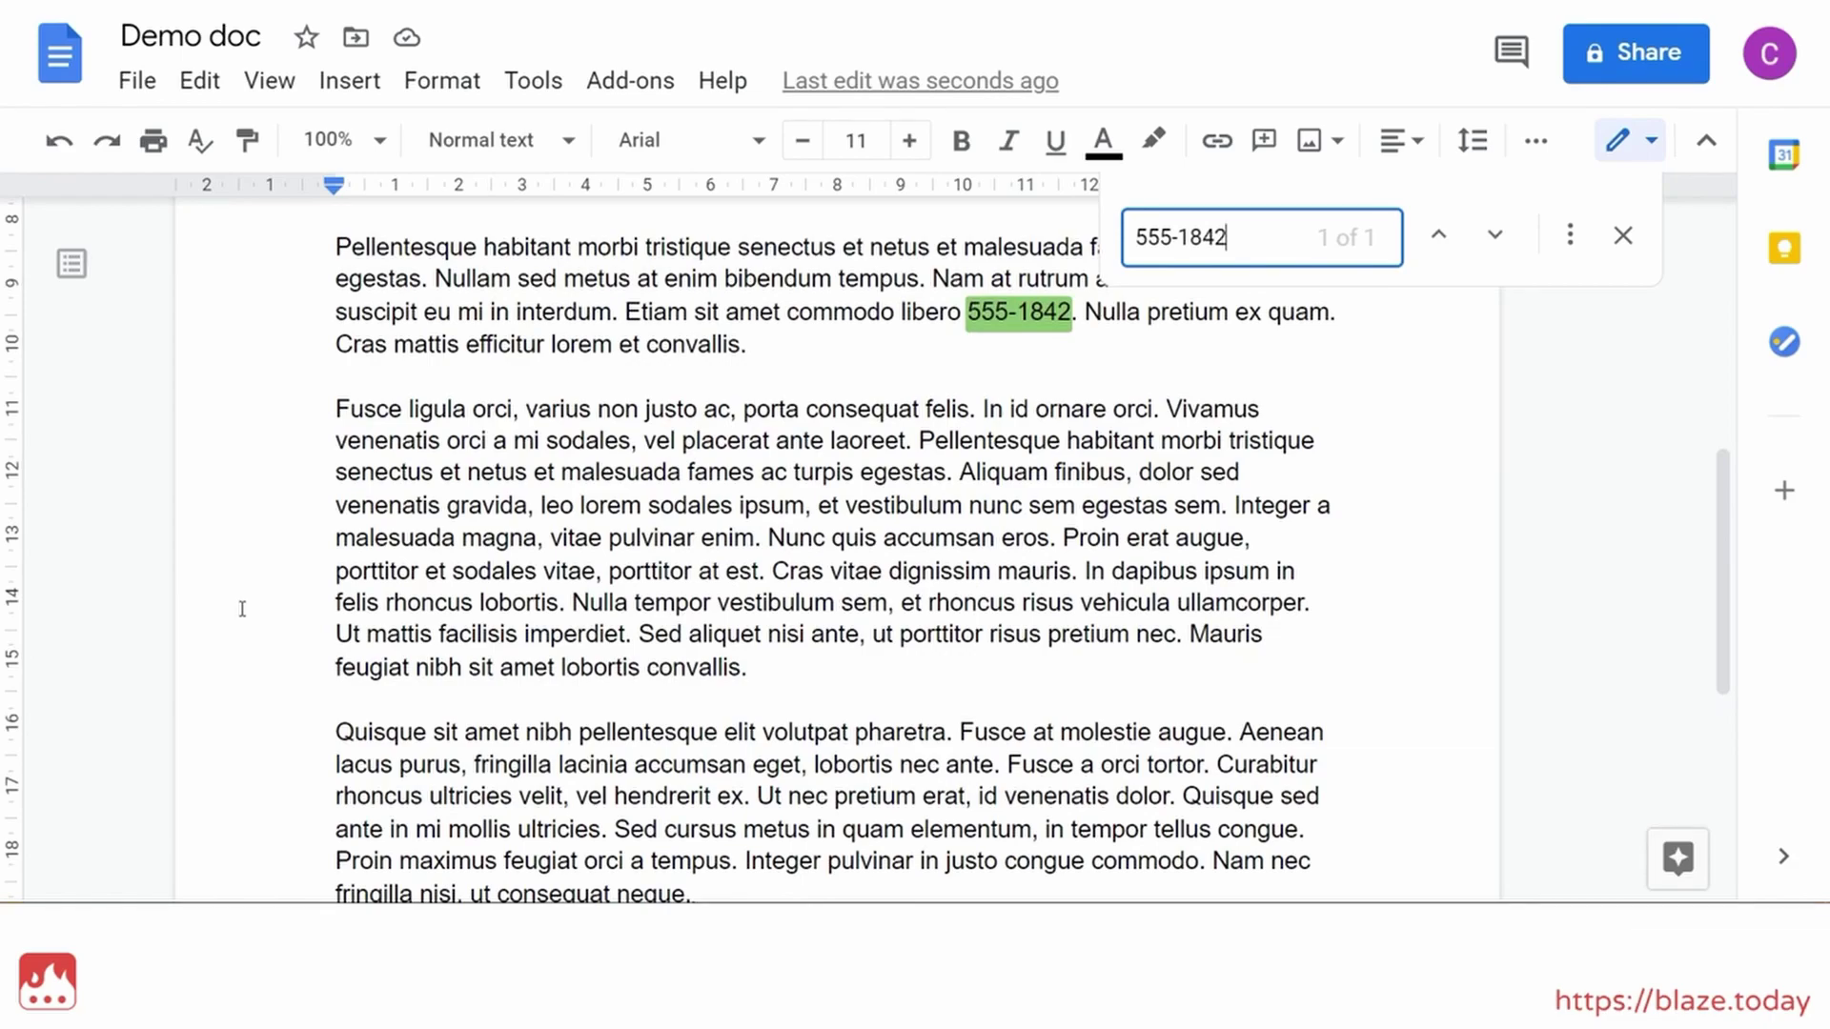
key(ctrl+f)
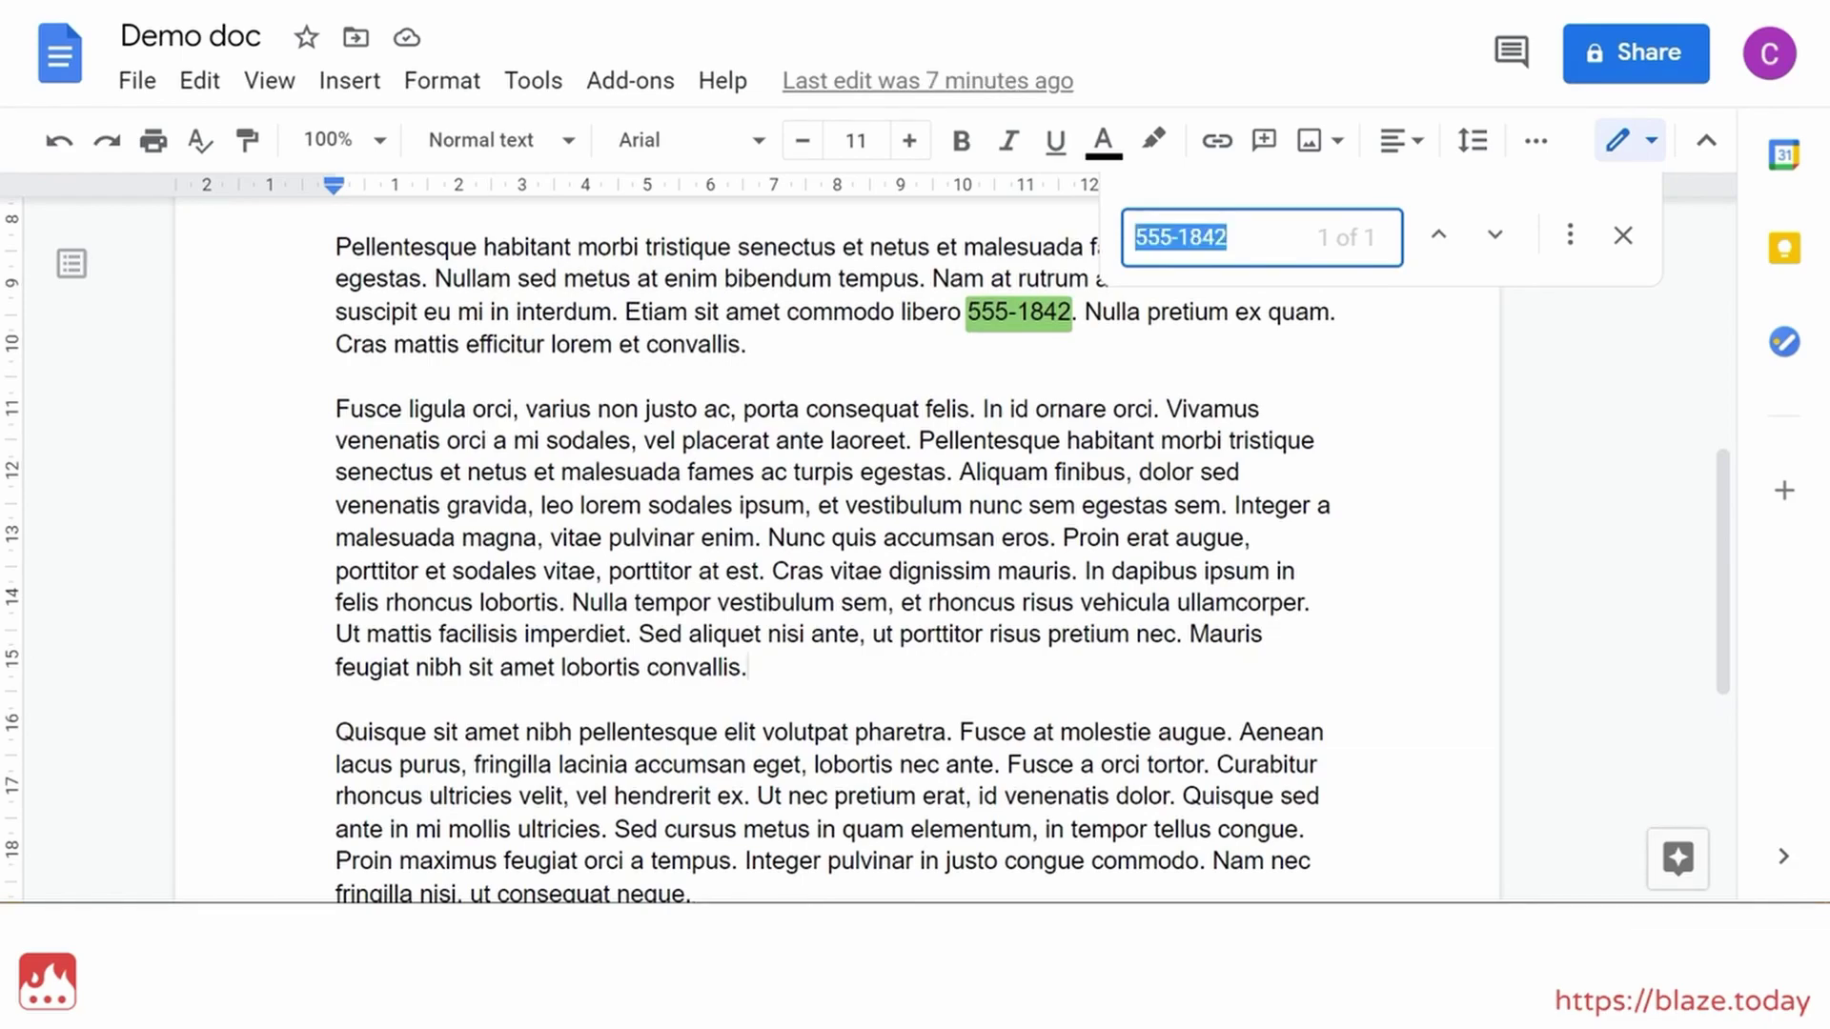
text(???-)
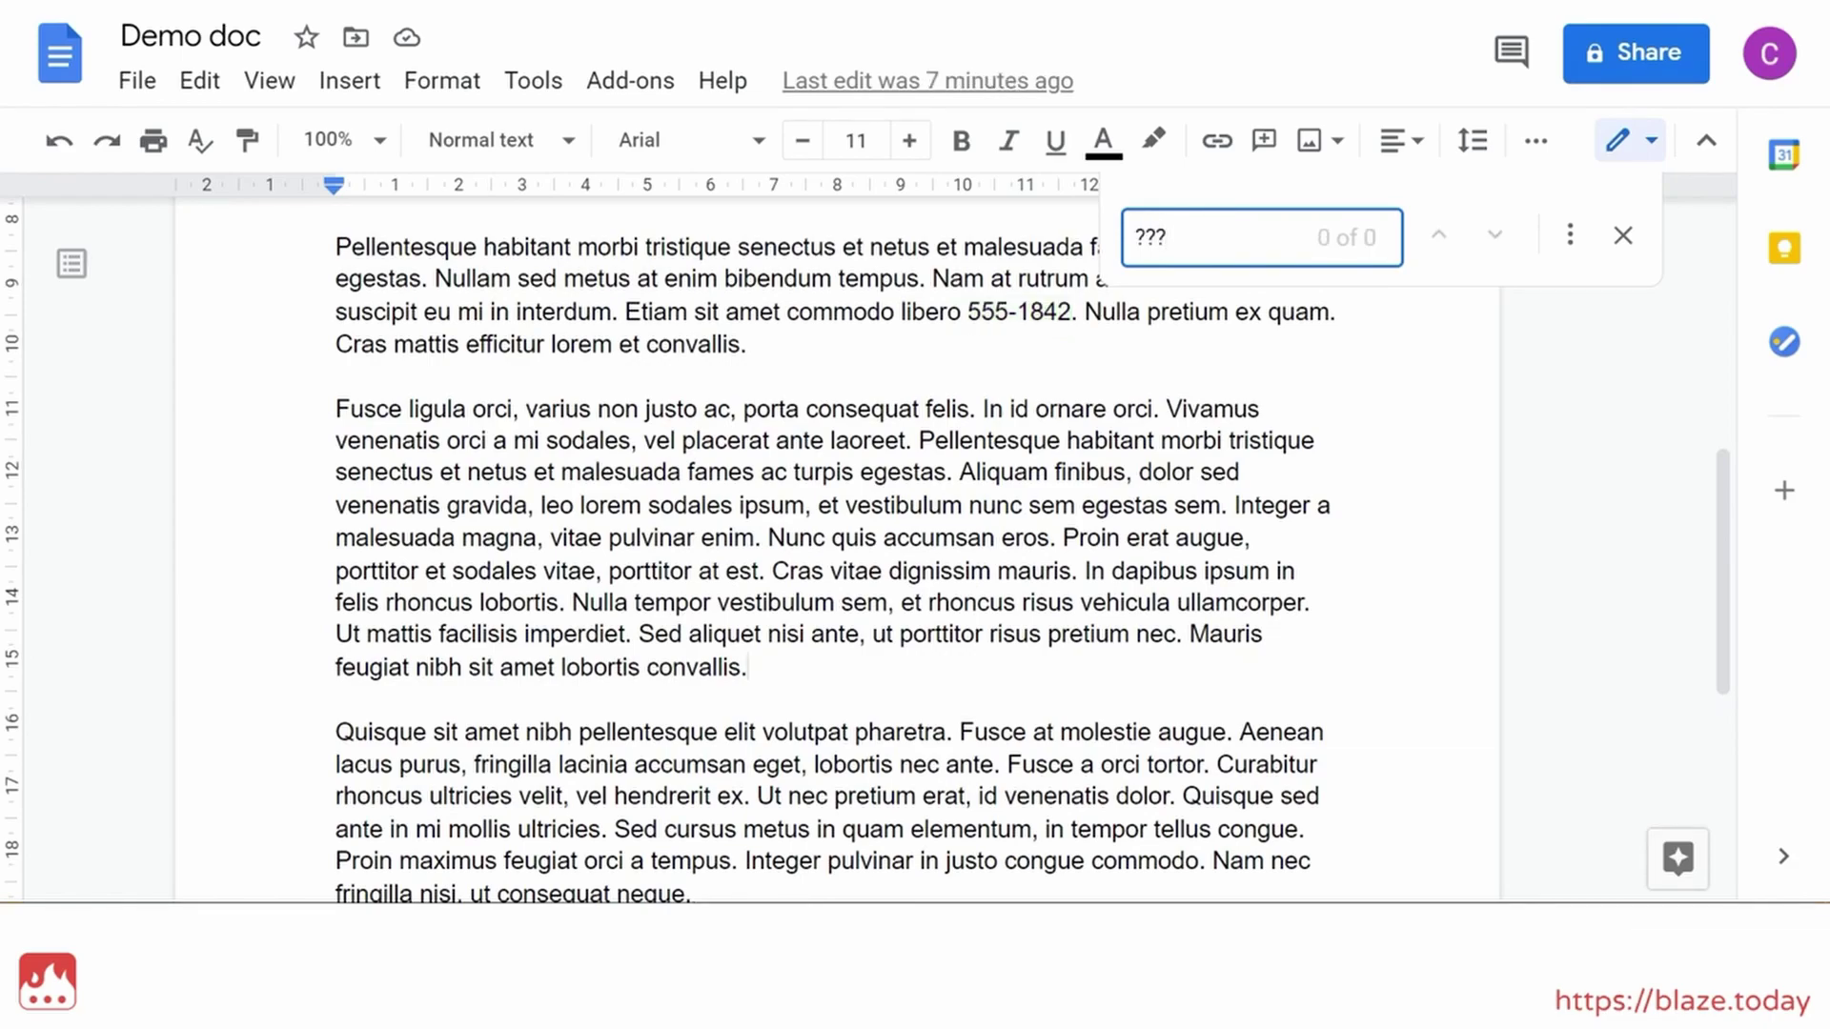
text(????)
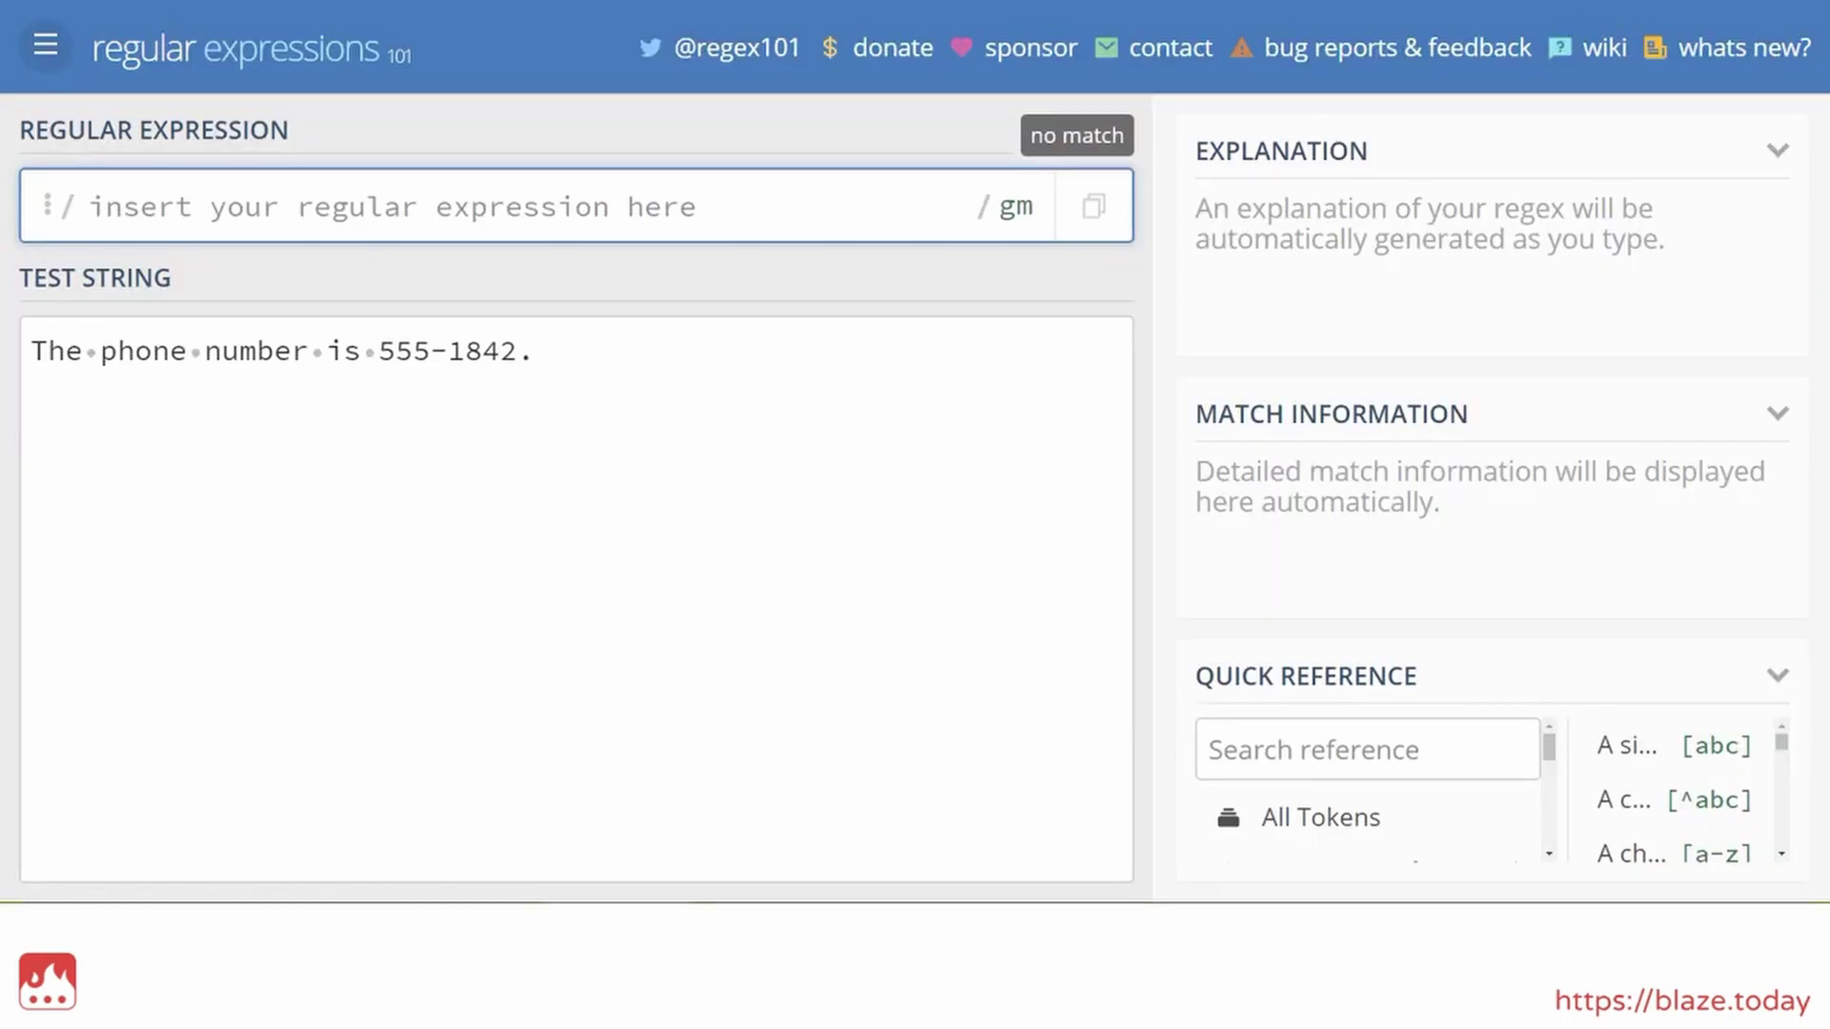
Enter \d\d\d-\d\d\d\d as the expression and edit the test number to 555-4342
text(\d\d\d-\d\d\d\d)
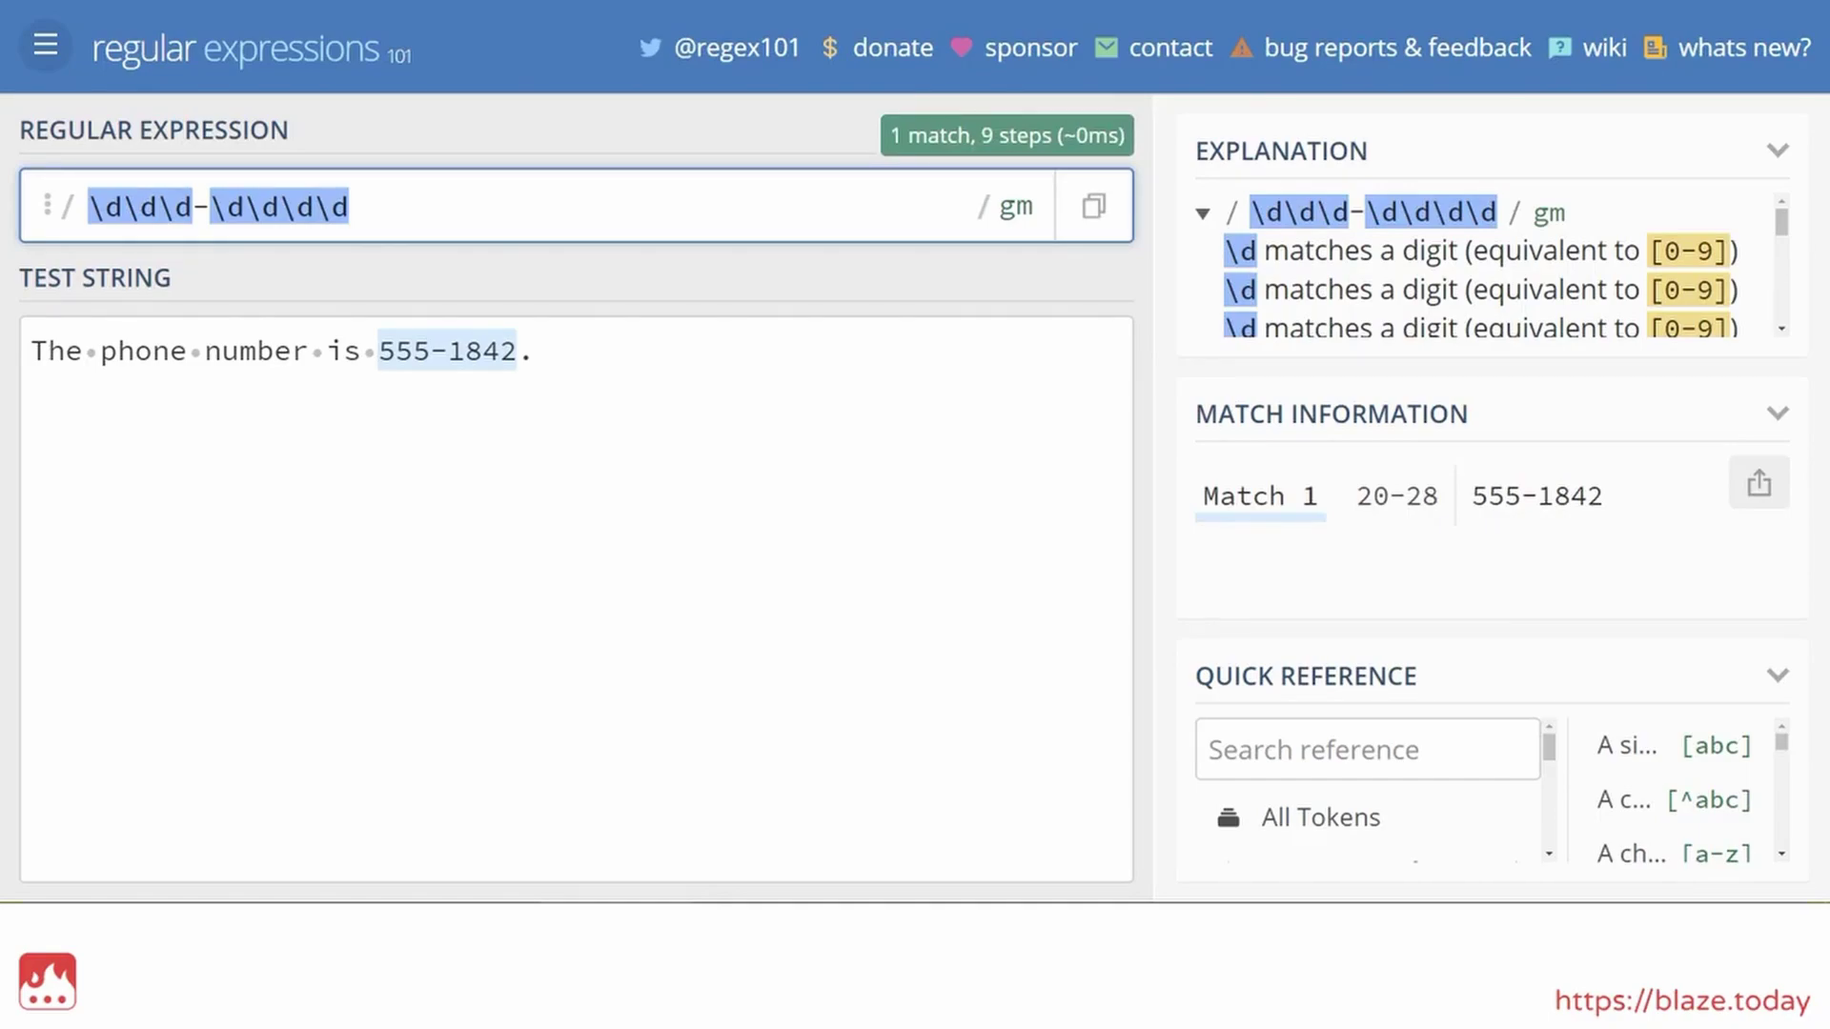
click(483, 350)
key(shift+Left)
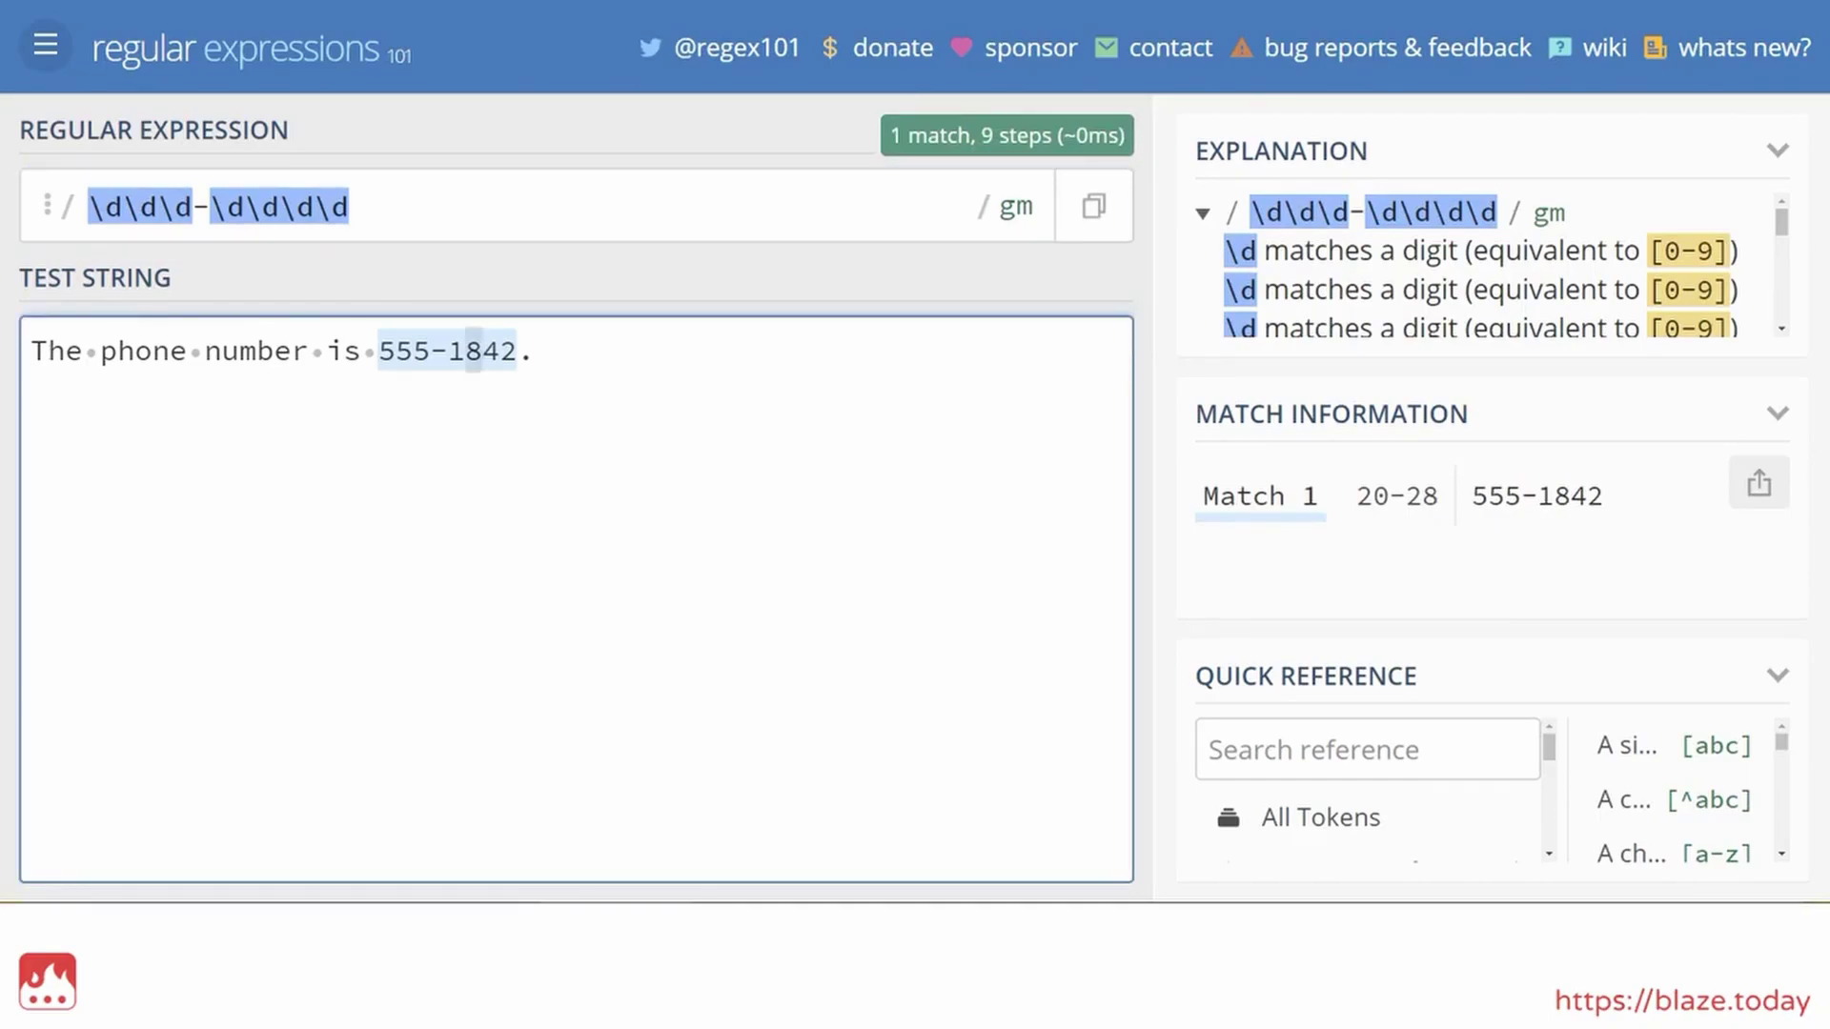
text(3)
key(Left)
key(shift+Left)
text(4)
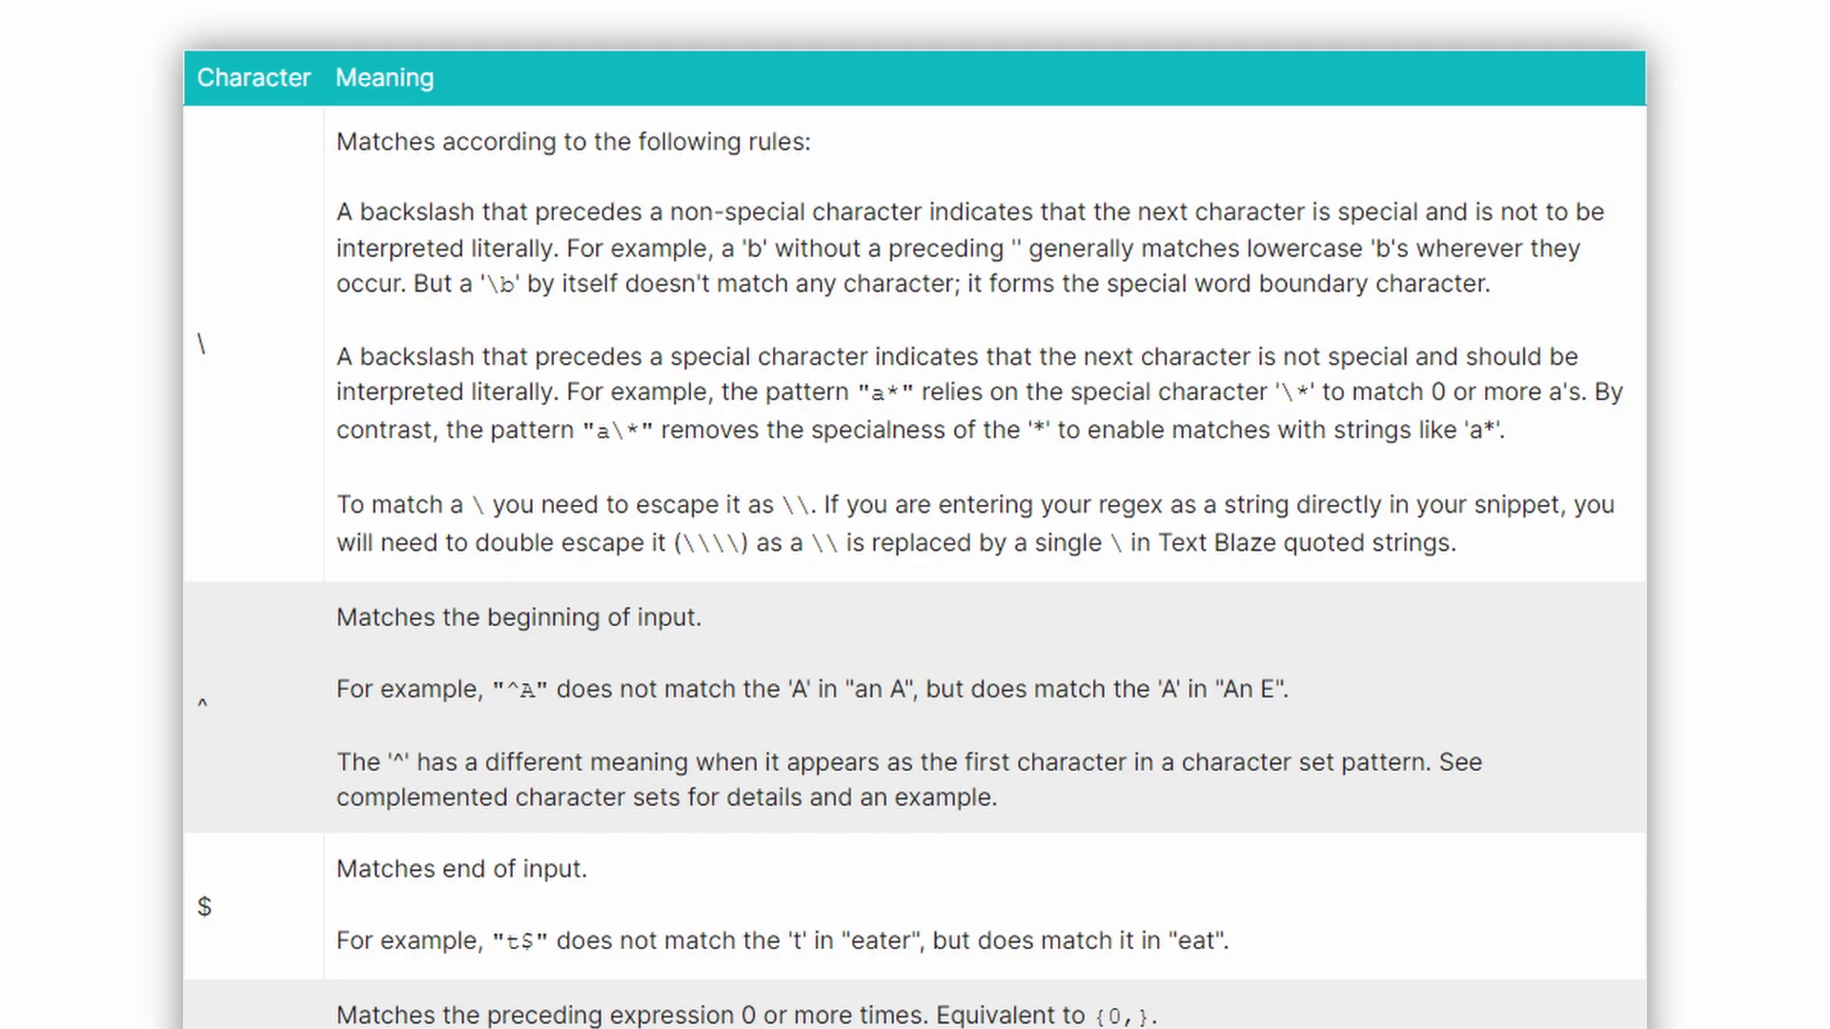
Scroll the regex character reference table down to the \d, \s and \w rows
scroll(914, 515, down, 10)
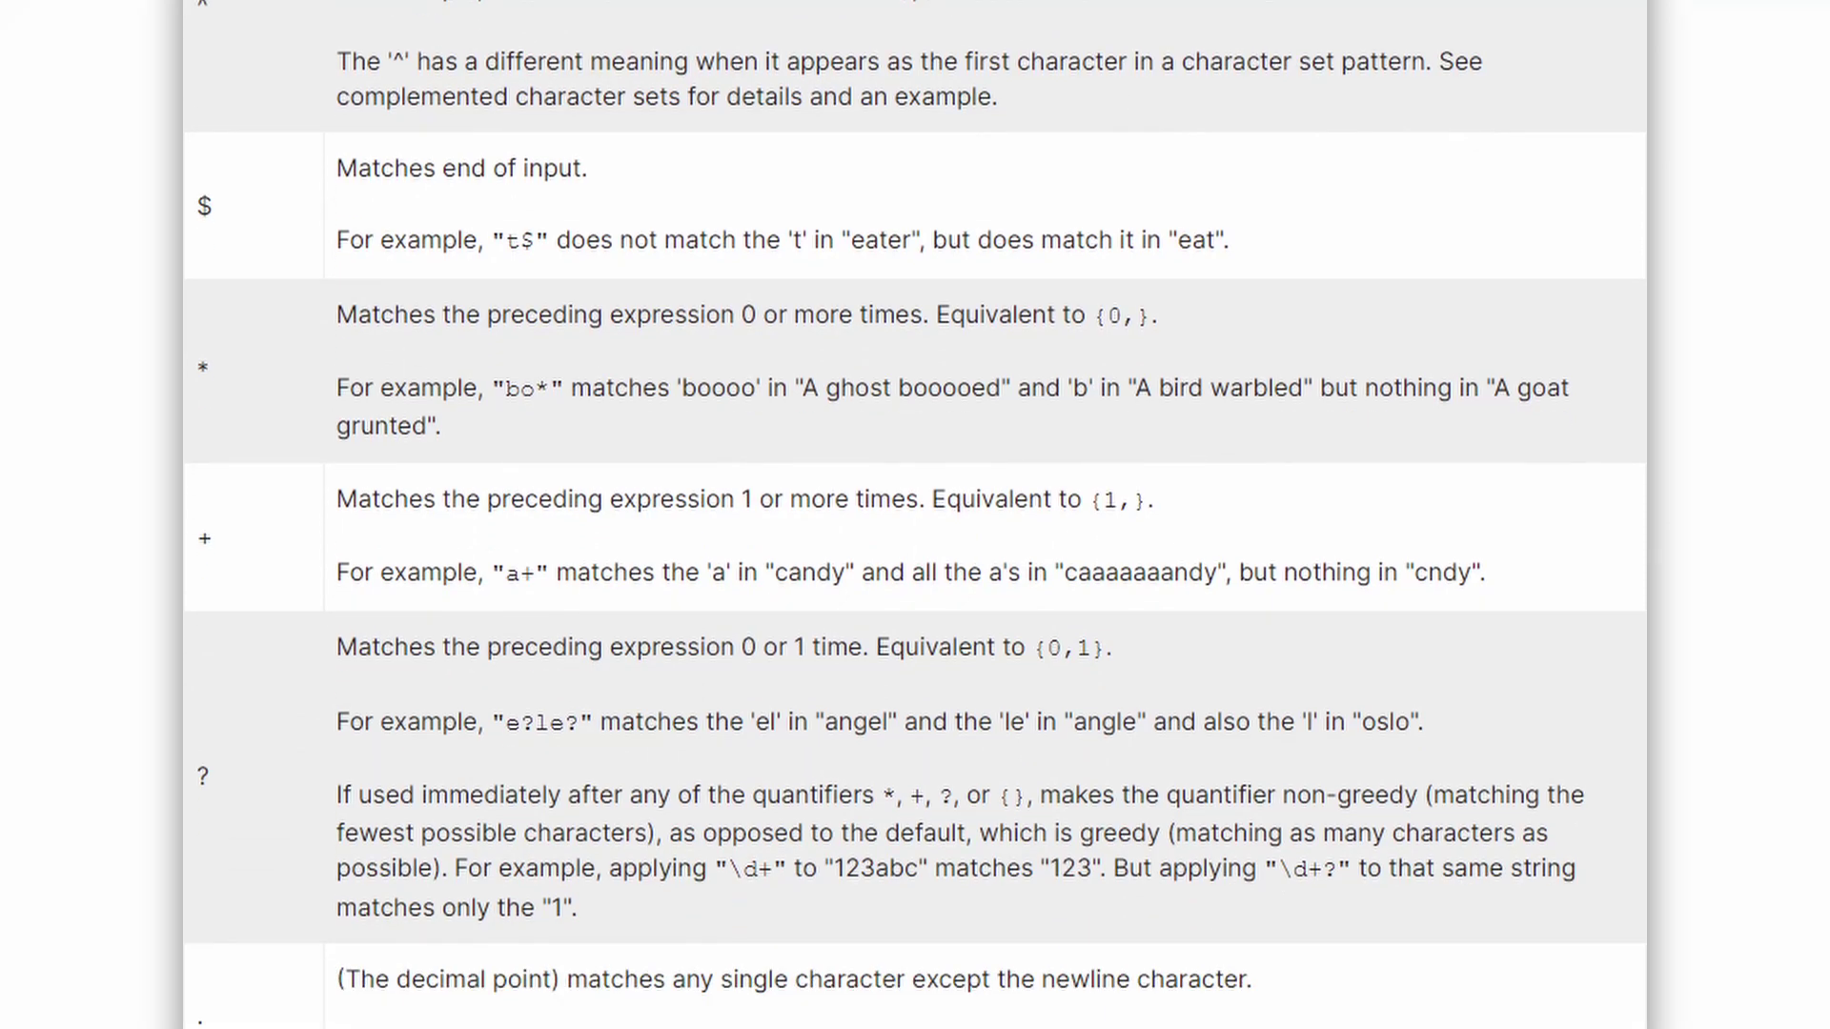
scroll(915, 515, down, 14)
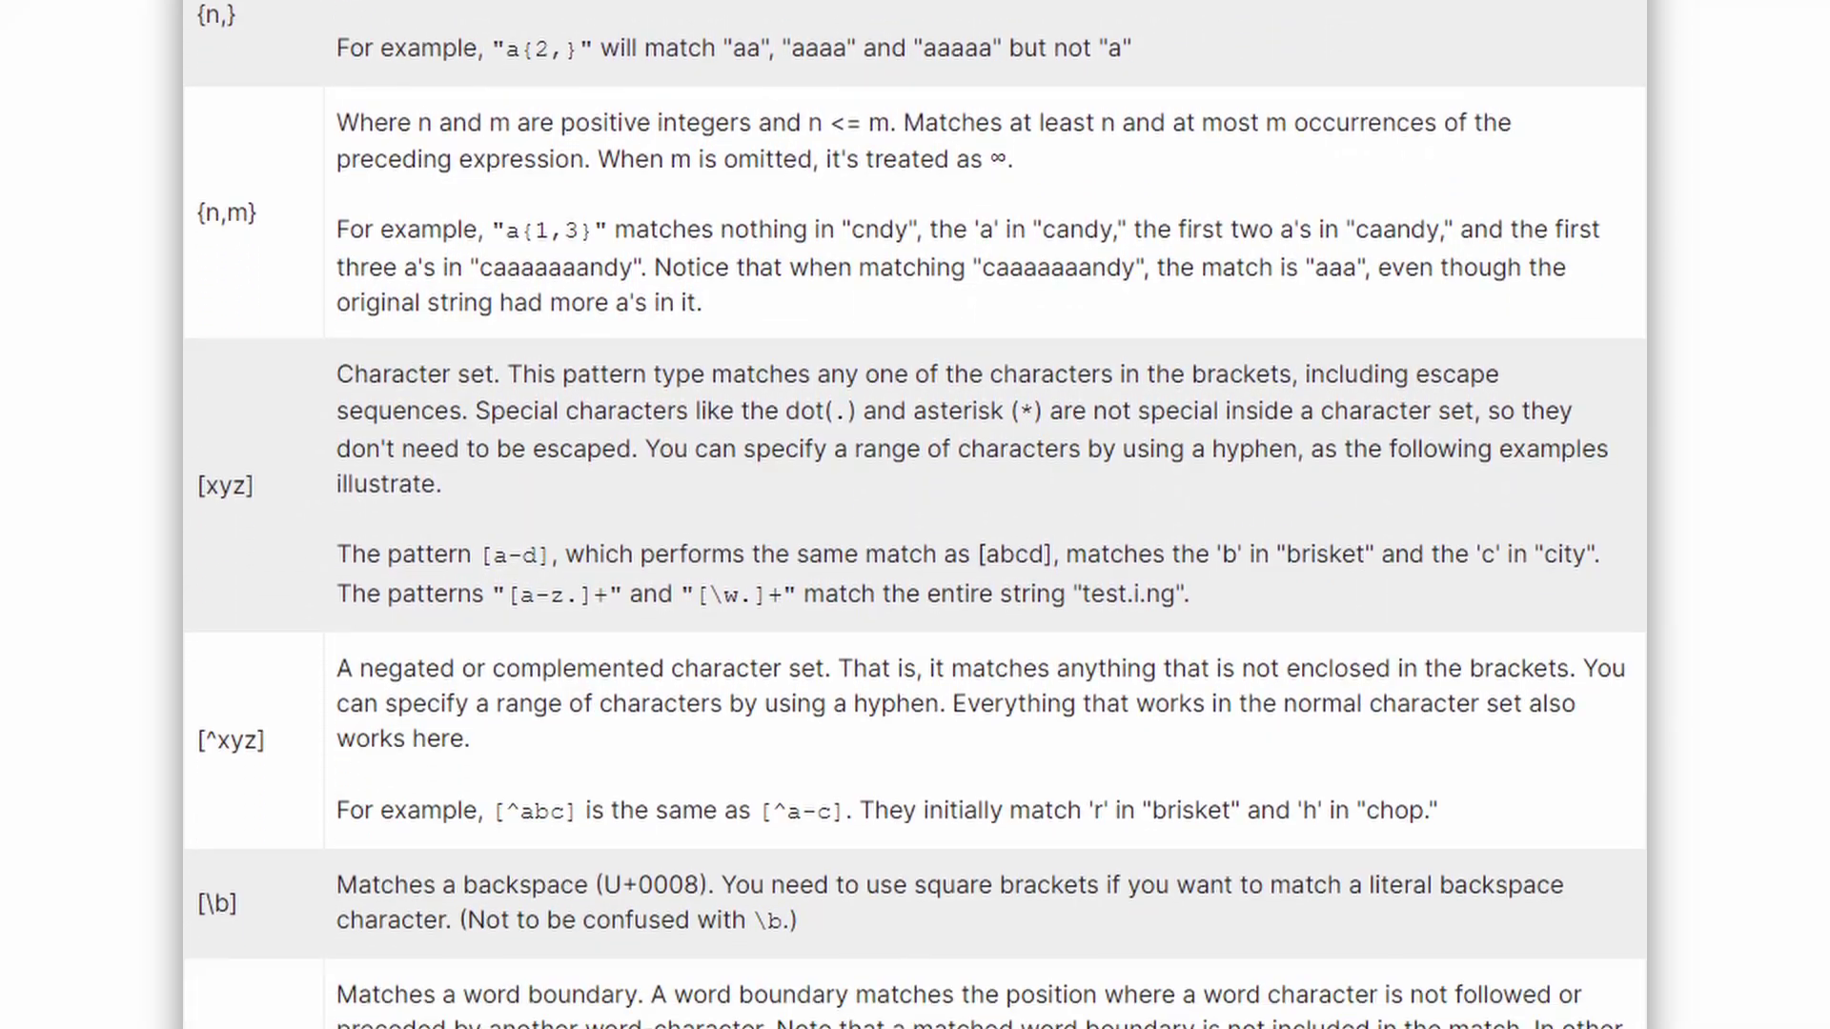
scroll(915, 514, down, 10)
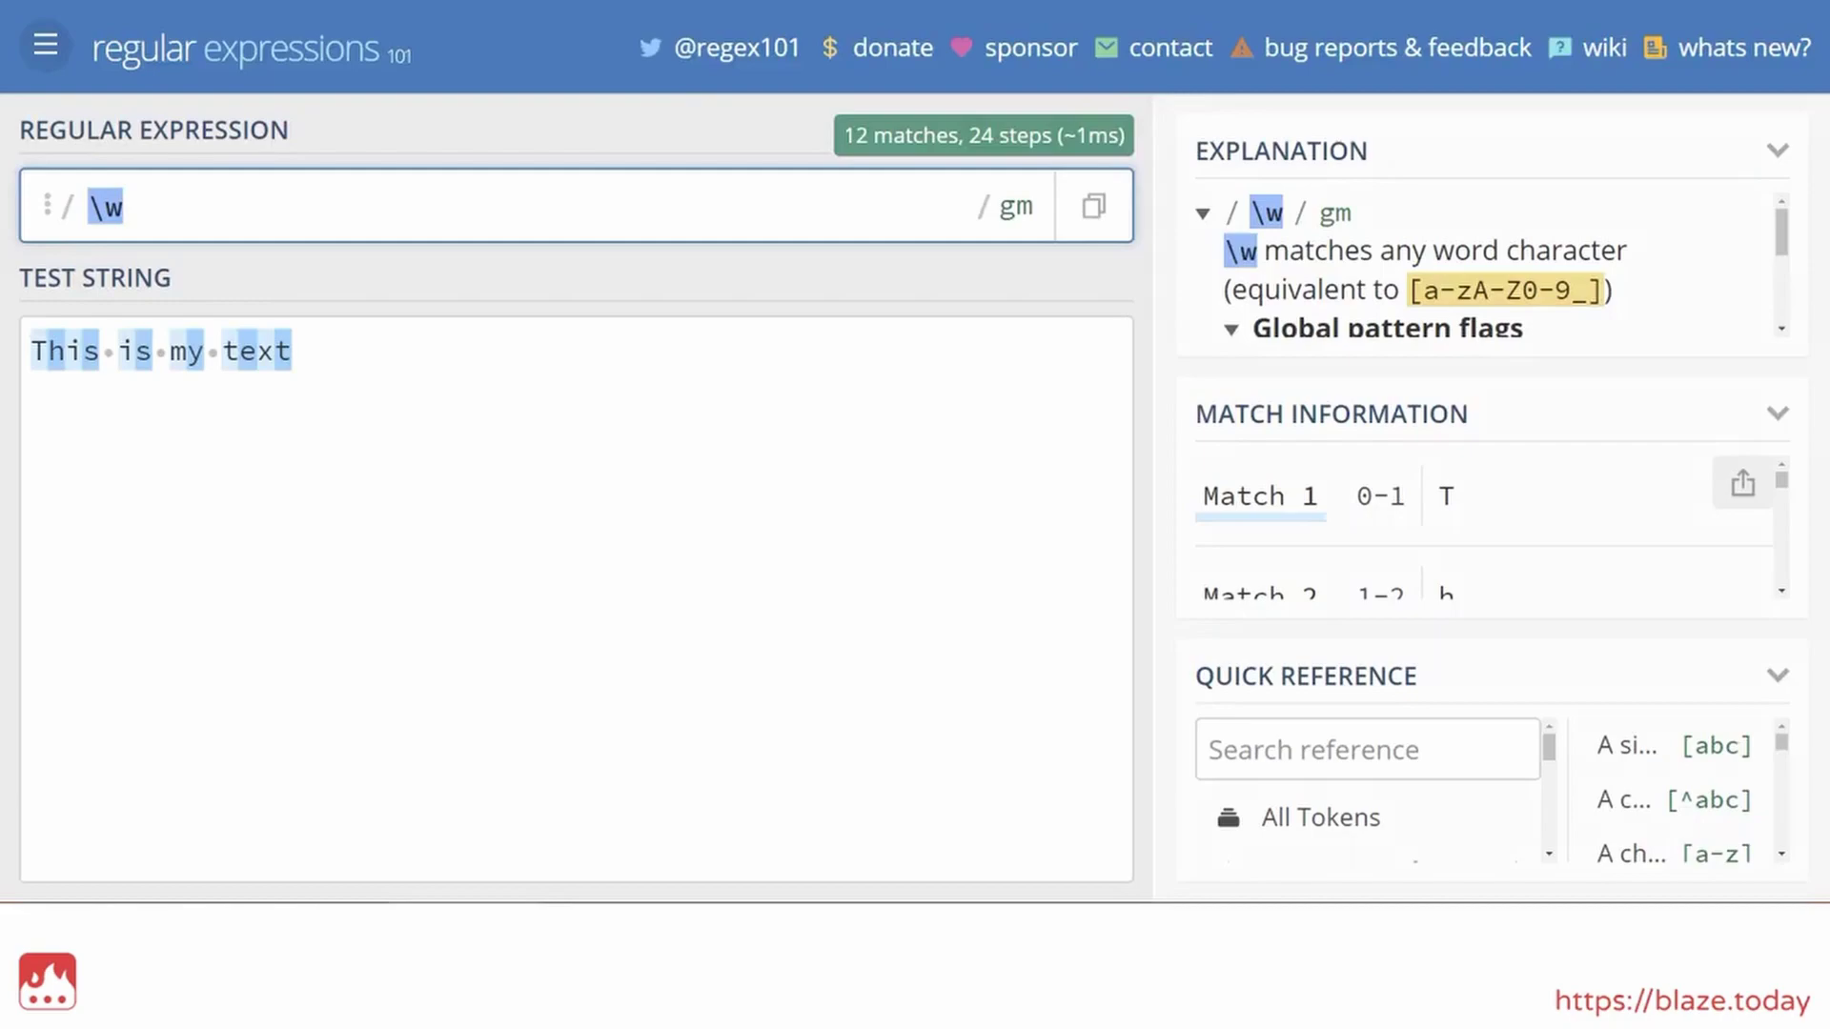
Append + to \w so 'This is my text' yields 4 word matches
text(+)
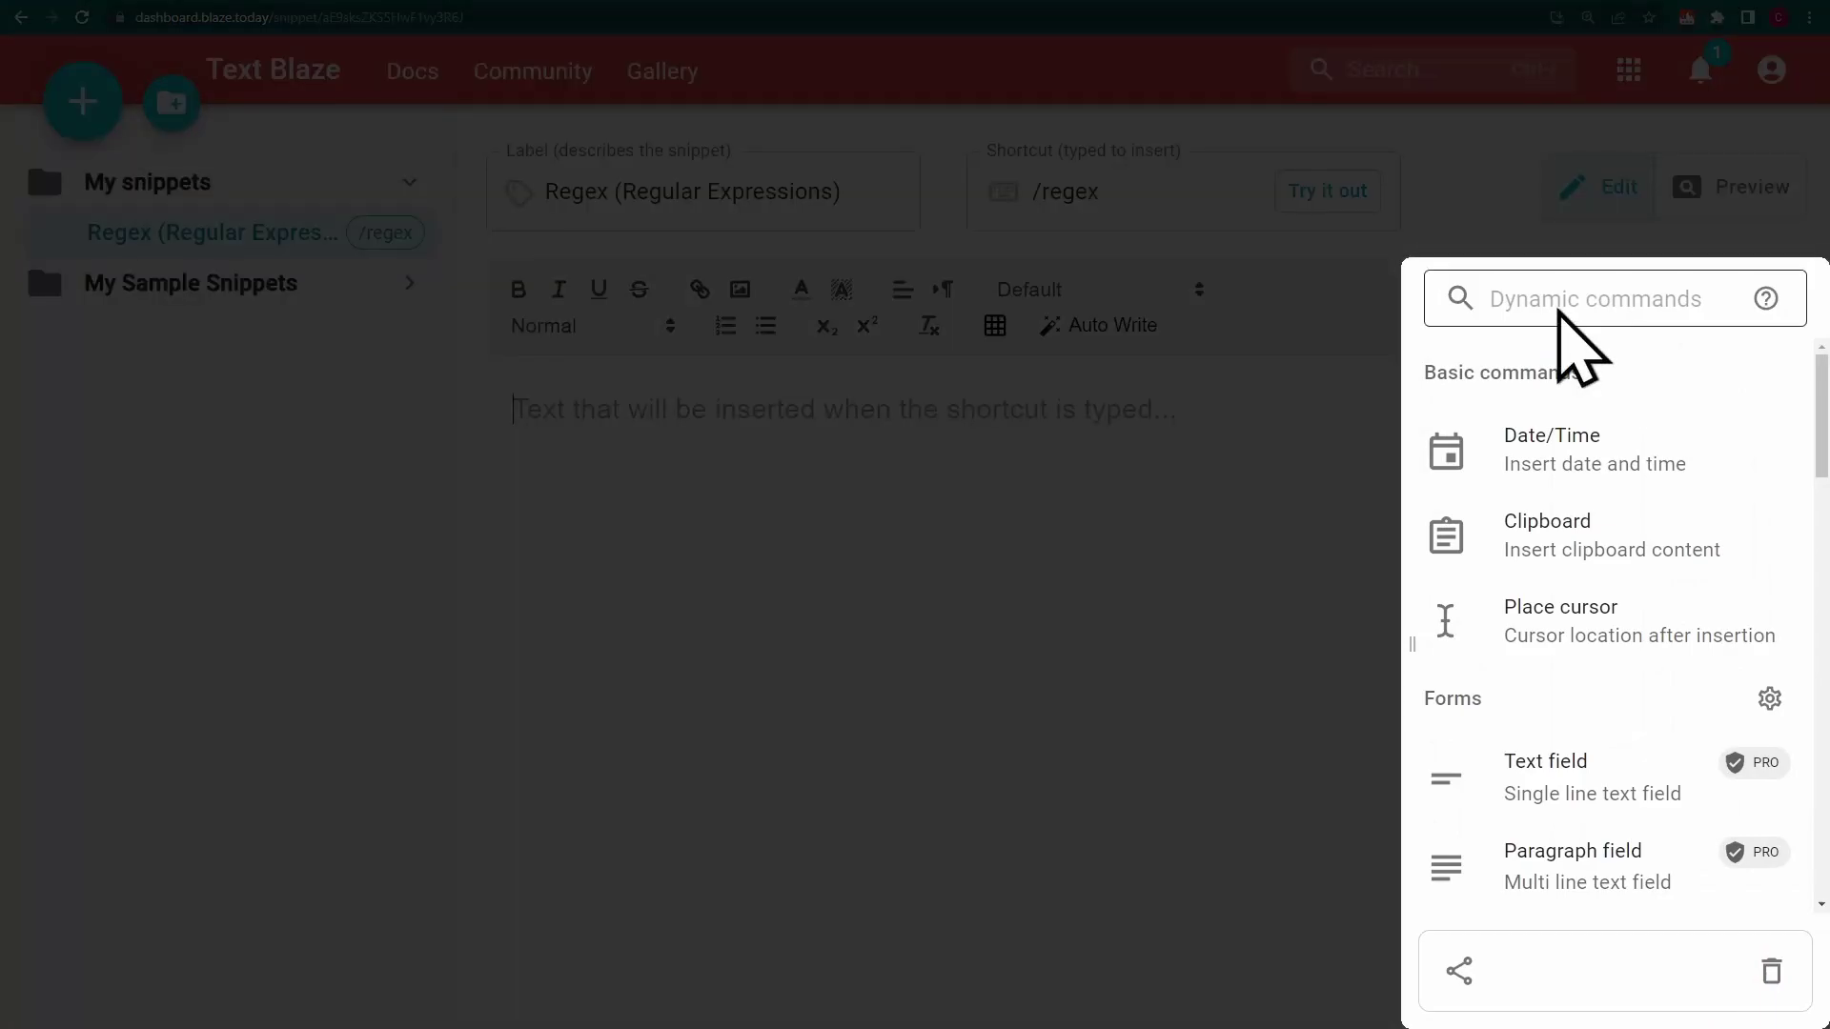
Insert a testregex formula testing 'The phone number is 555-1842.' against \d\d\d-\d\d\d\d
click(1556, 312)
text(formula)
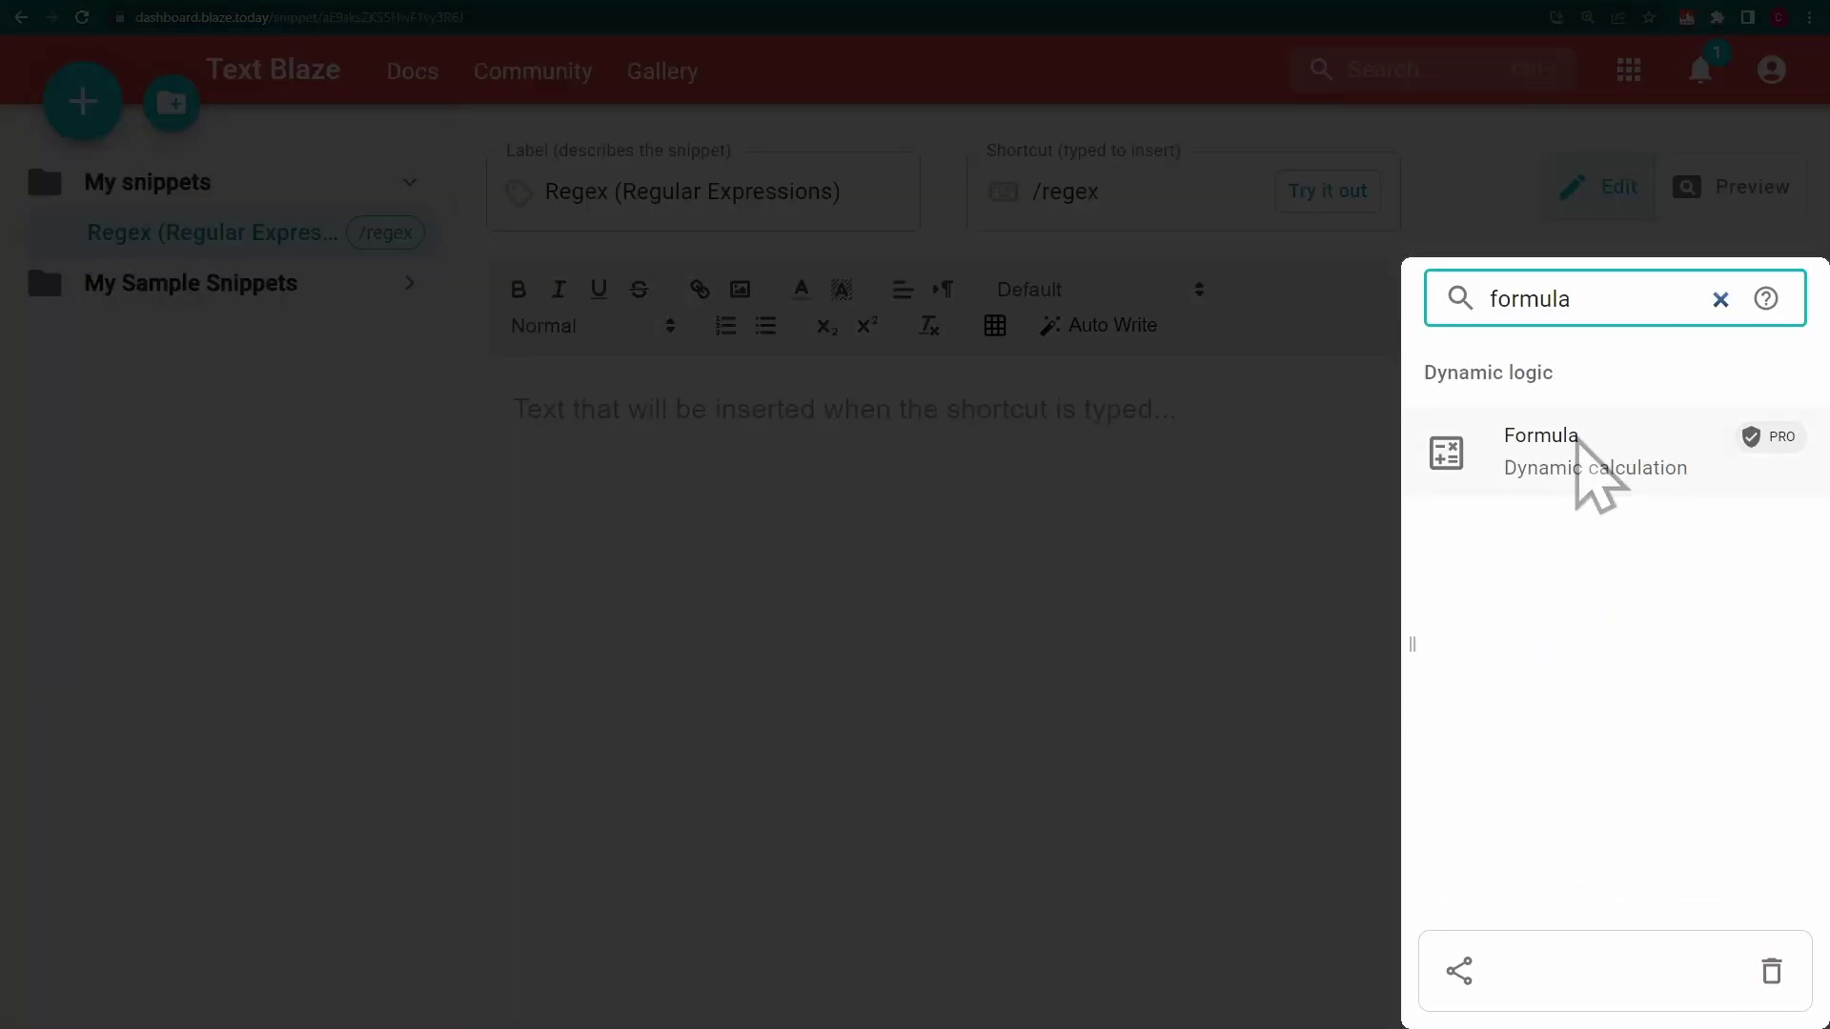
click(1577, 444)
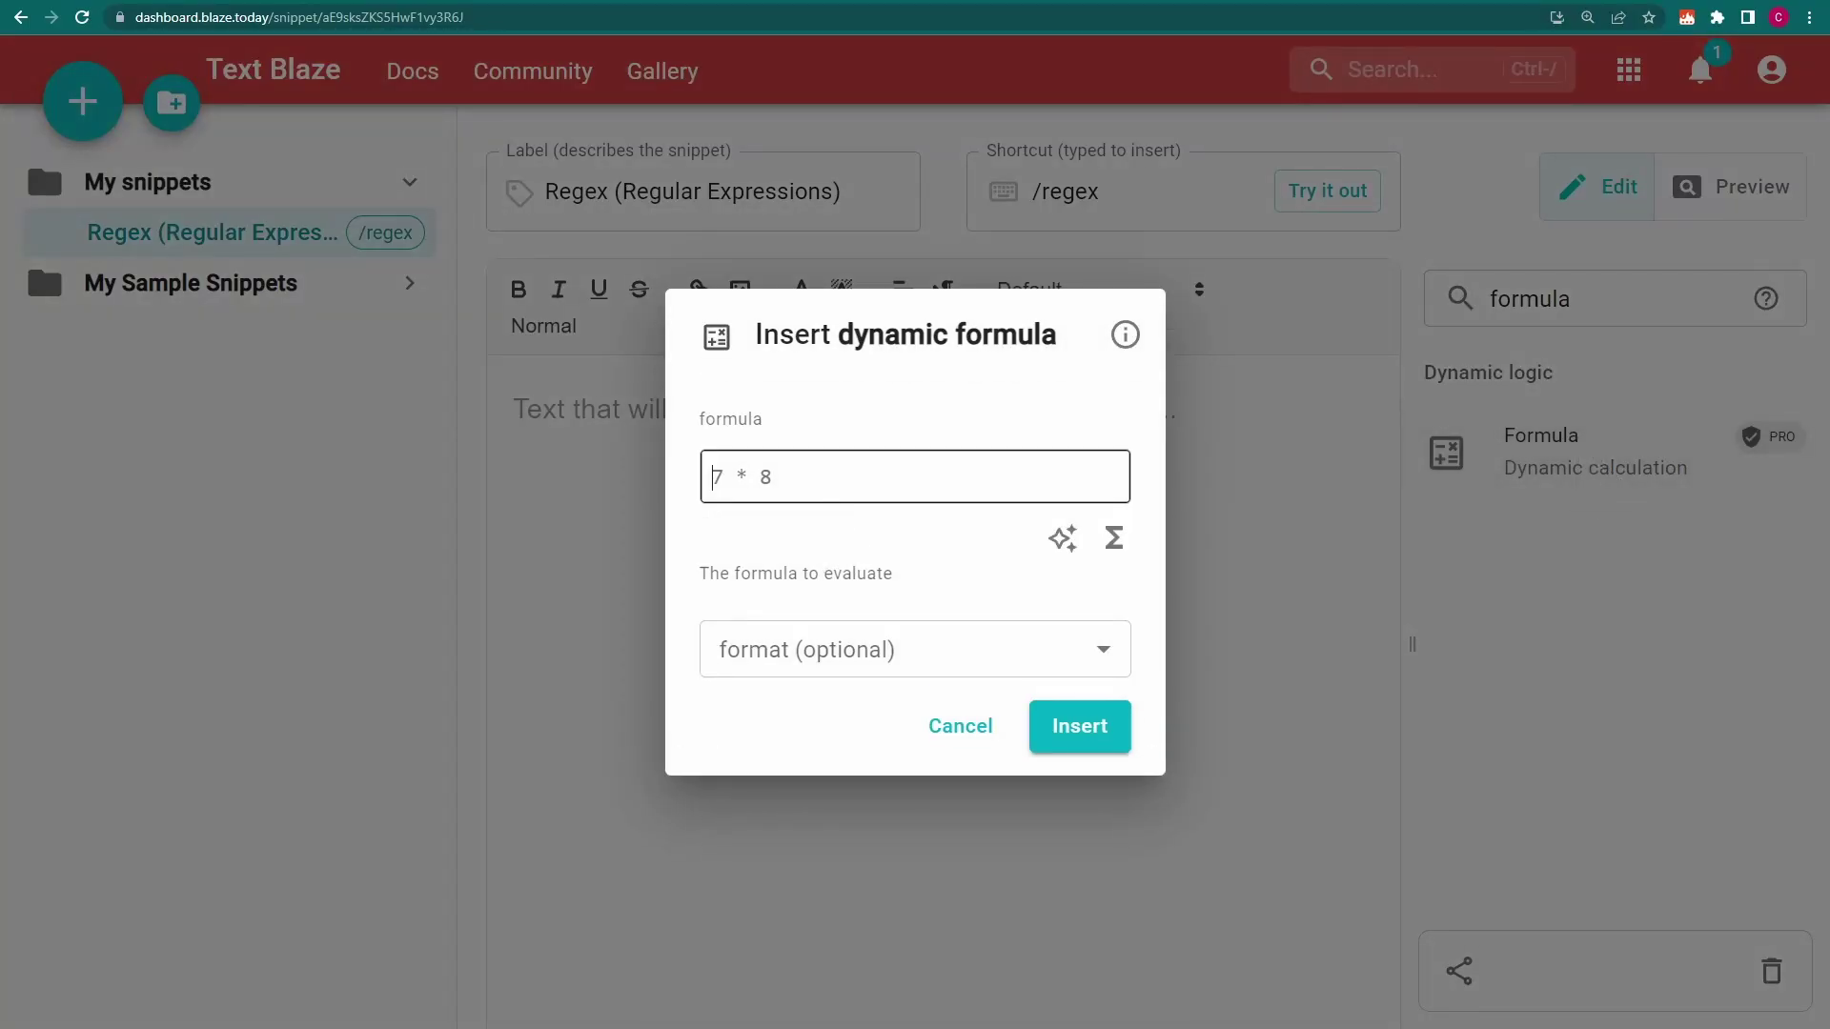
click(1113, 538)
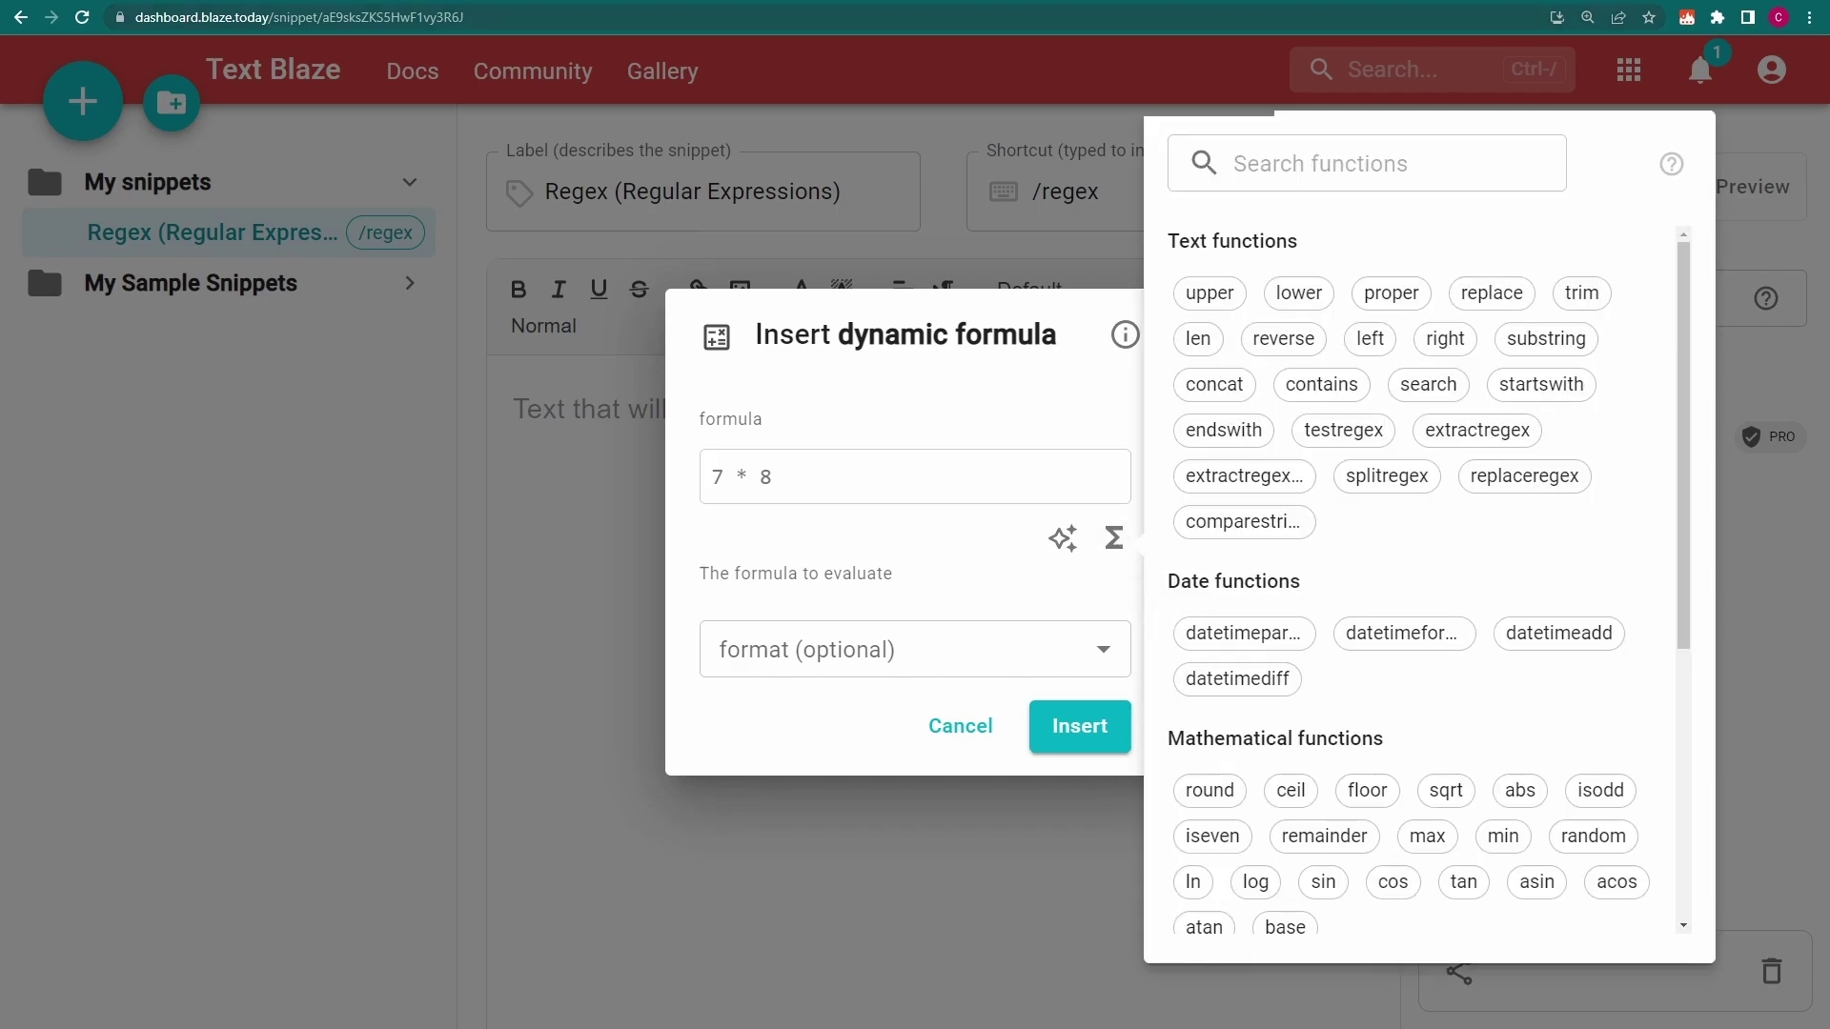
click(1292, 168)
text(testregex)
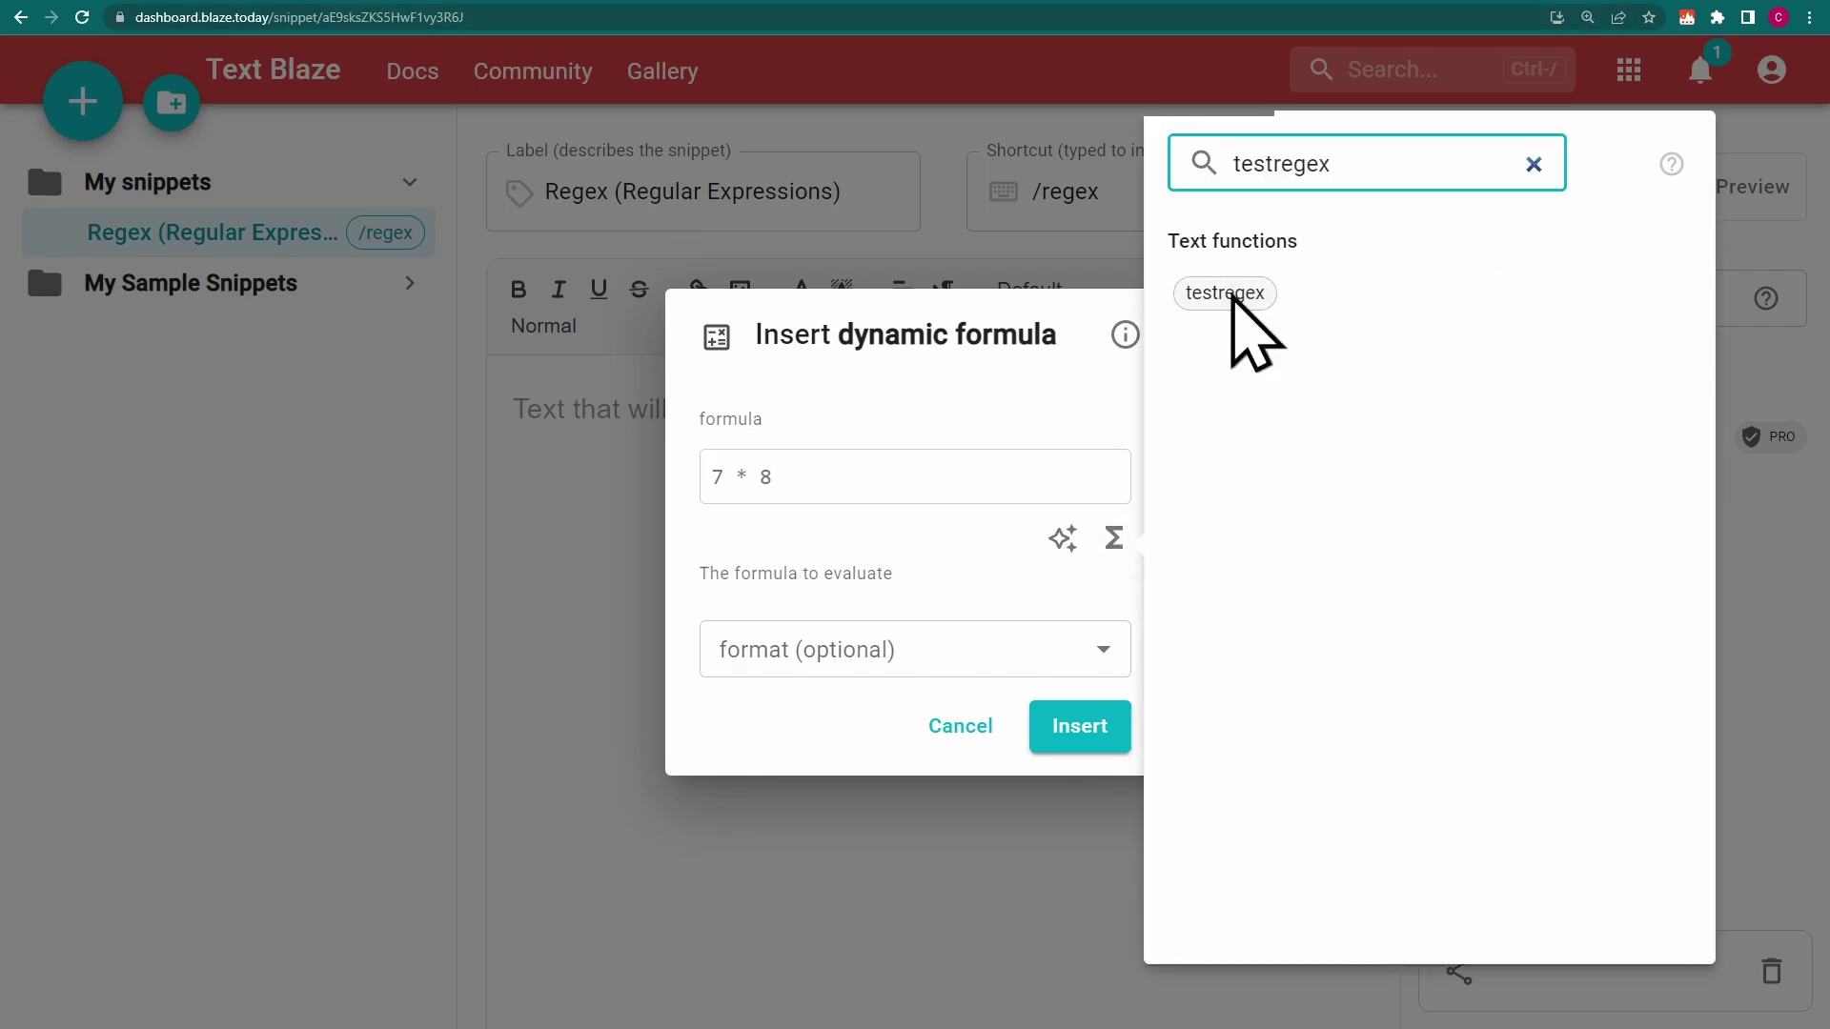
click(1224, 295)
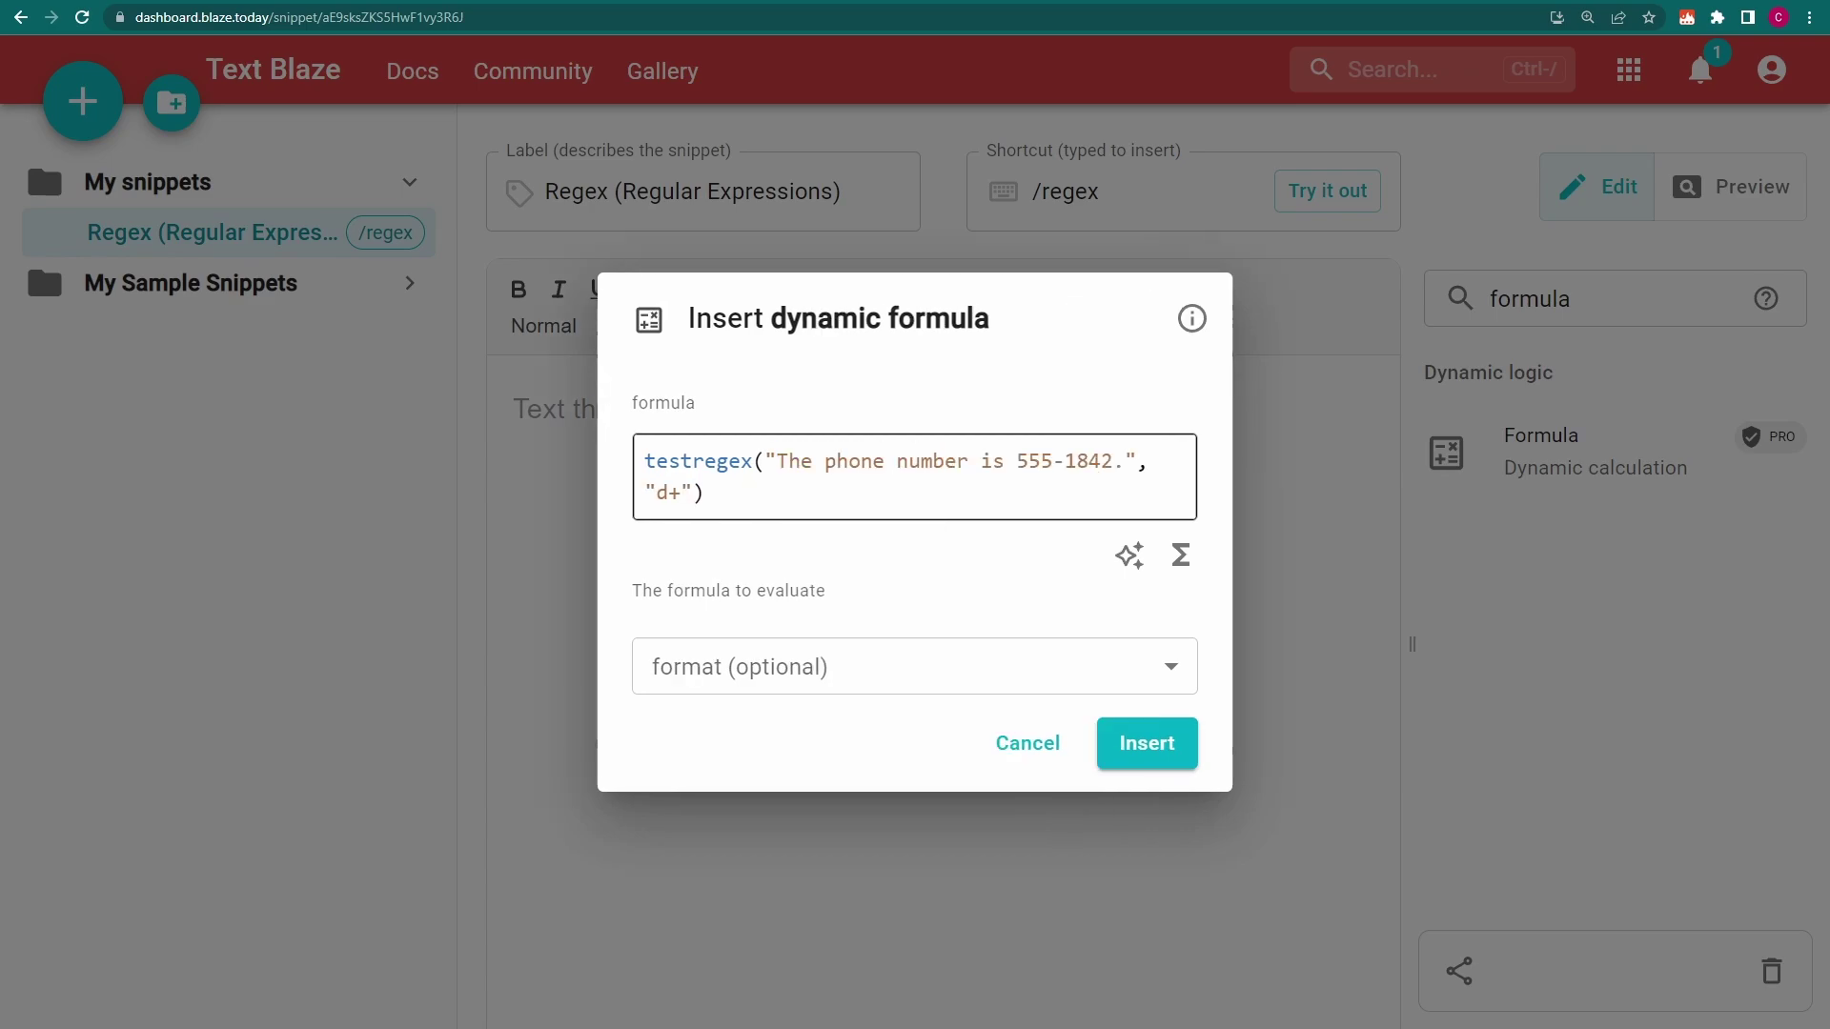
double_click(666, 492)
text(\d\d\d-\d\d\d\d)
click(1146, 745)
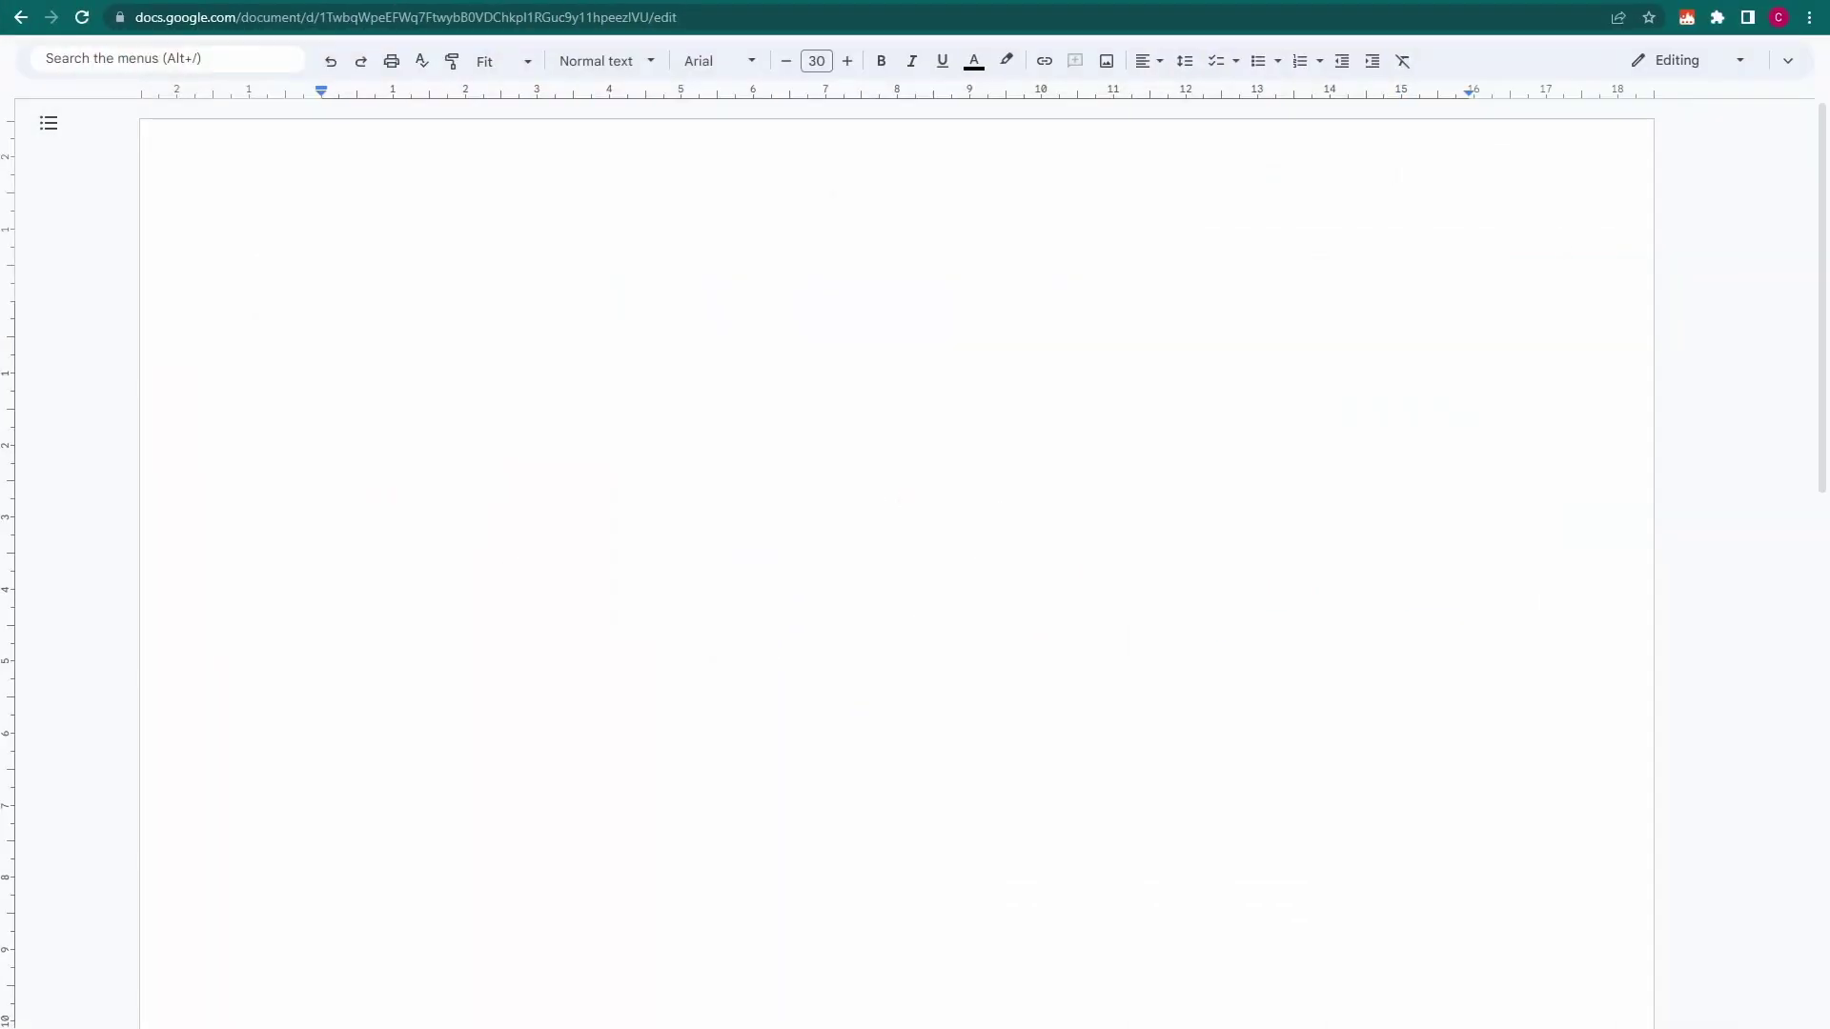
Try /regex, change the formula's 555-1842 to xxx, then expand /regex again
text(/reg)
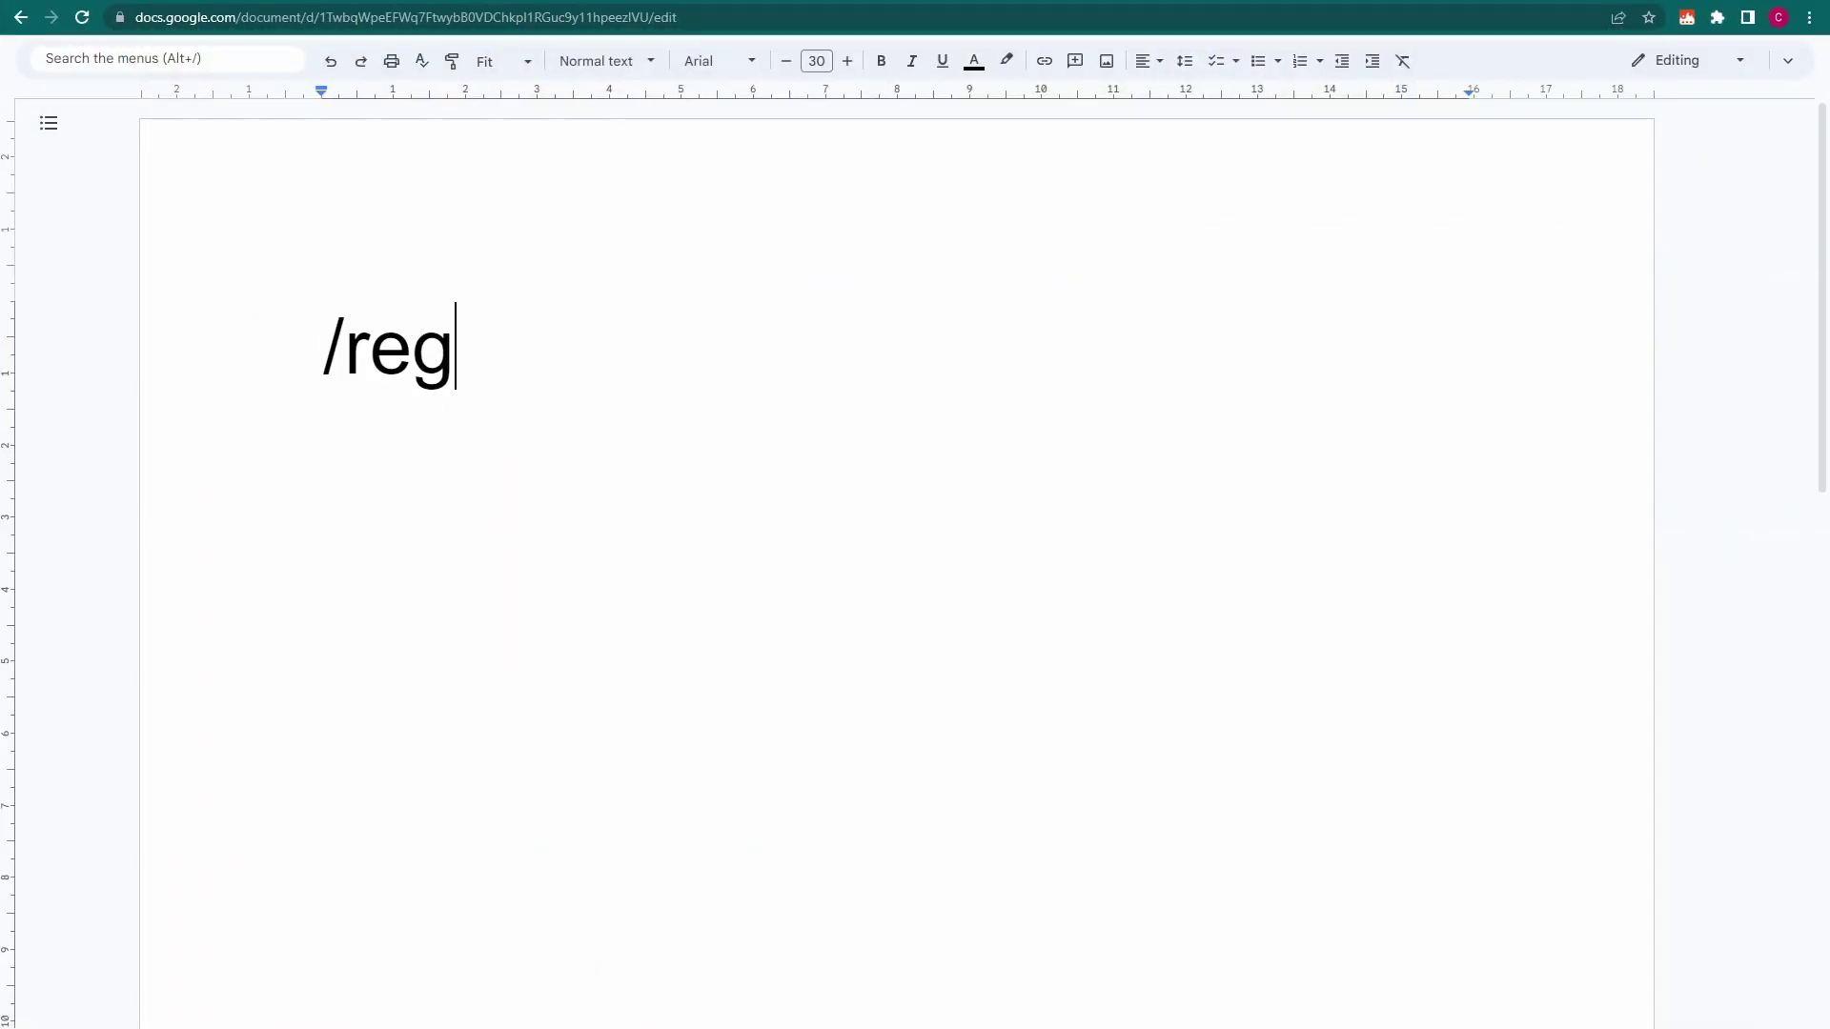
text(ex)
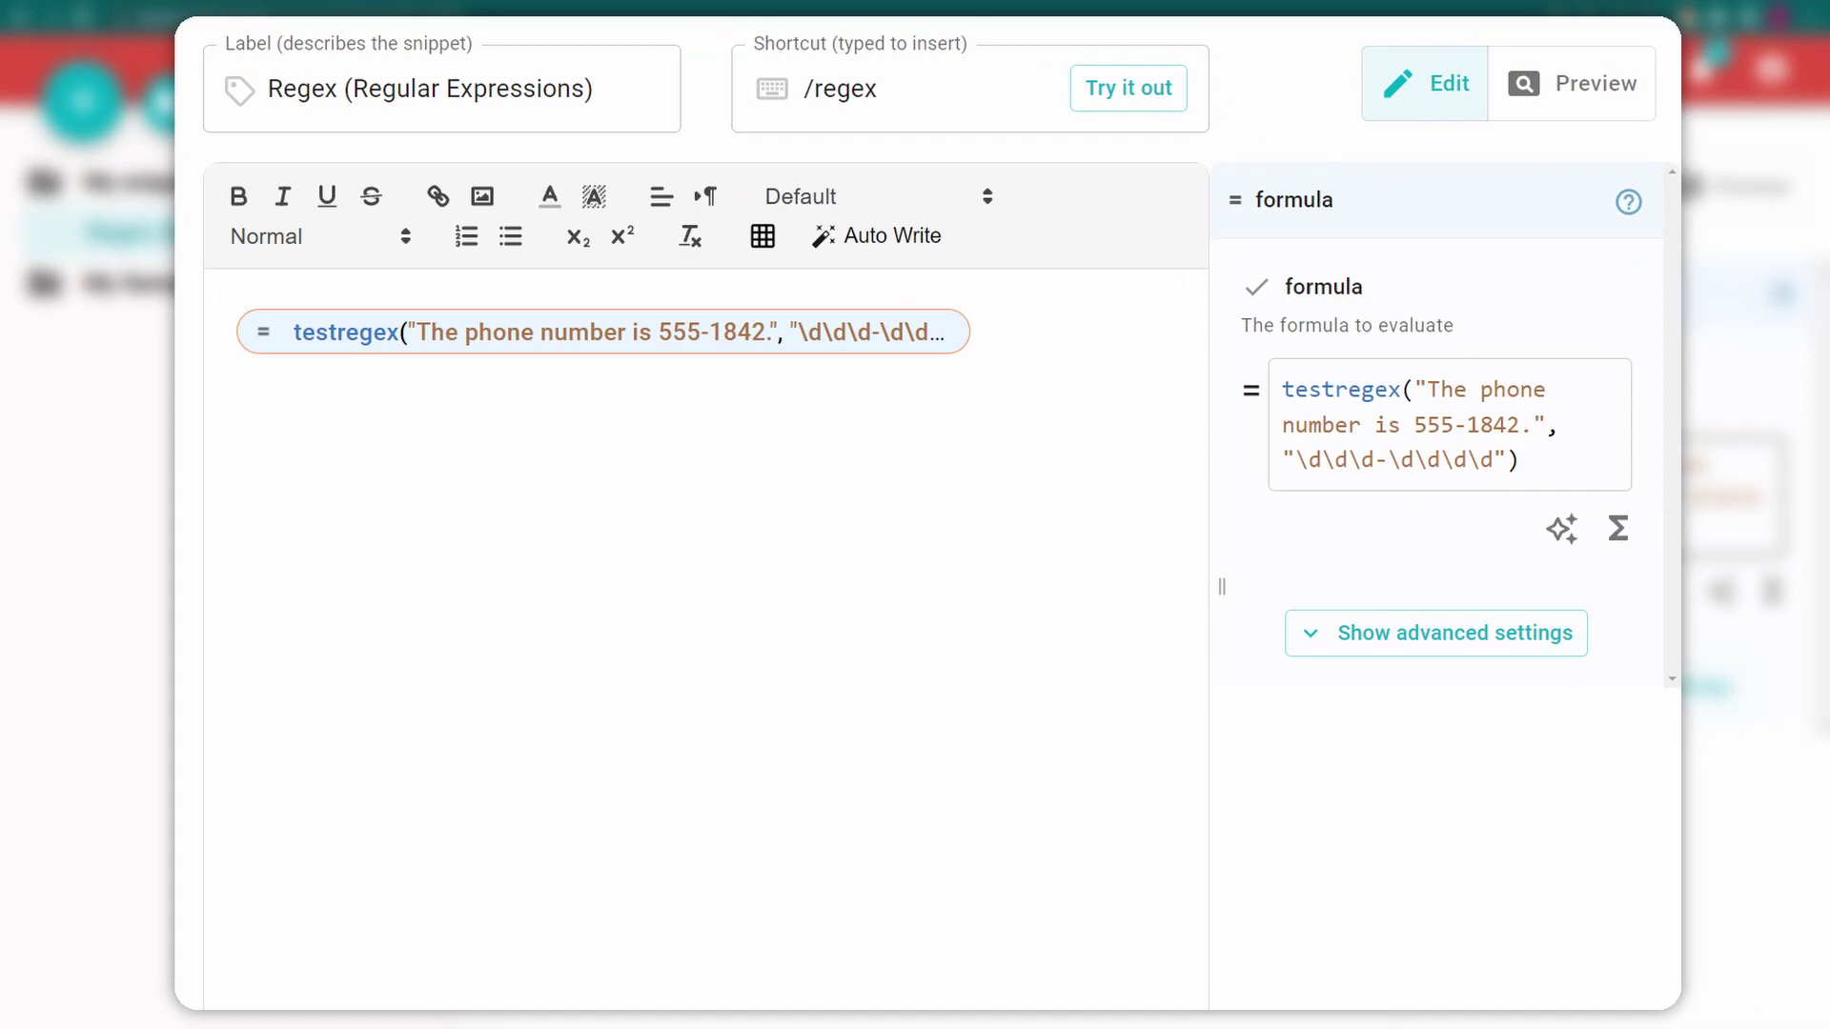
double_click(1468, 425)
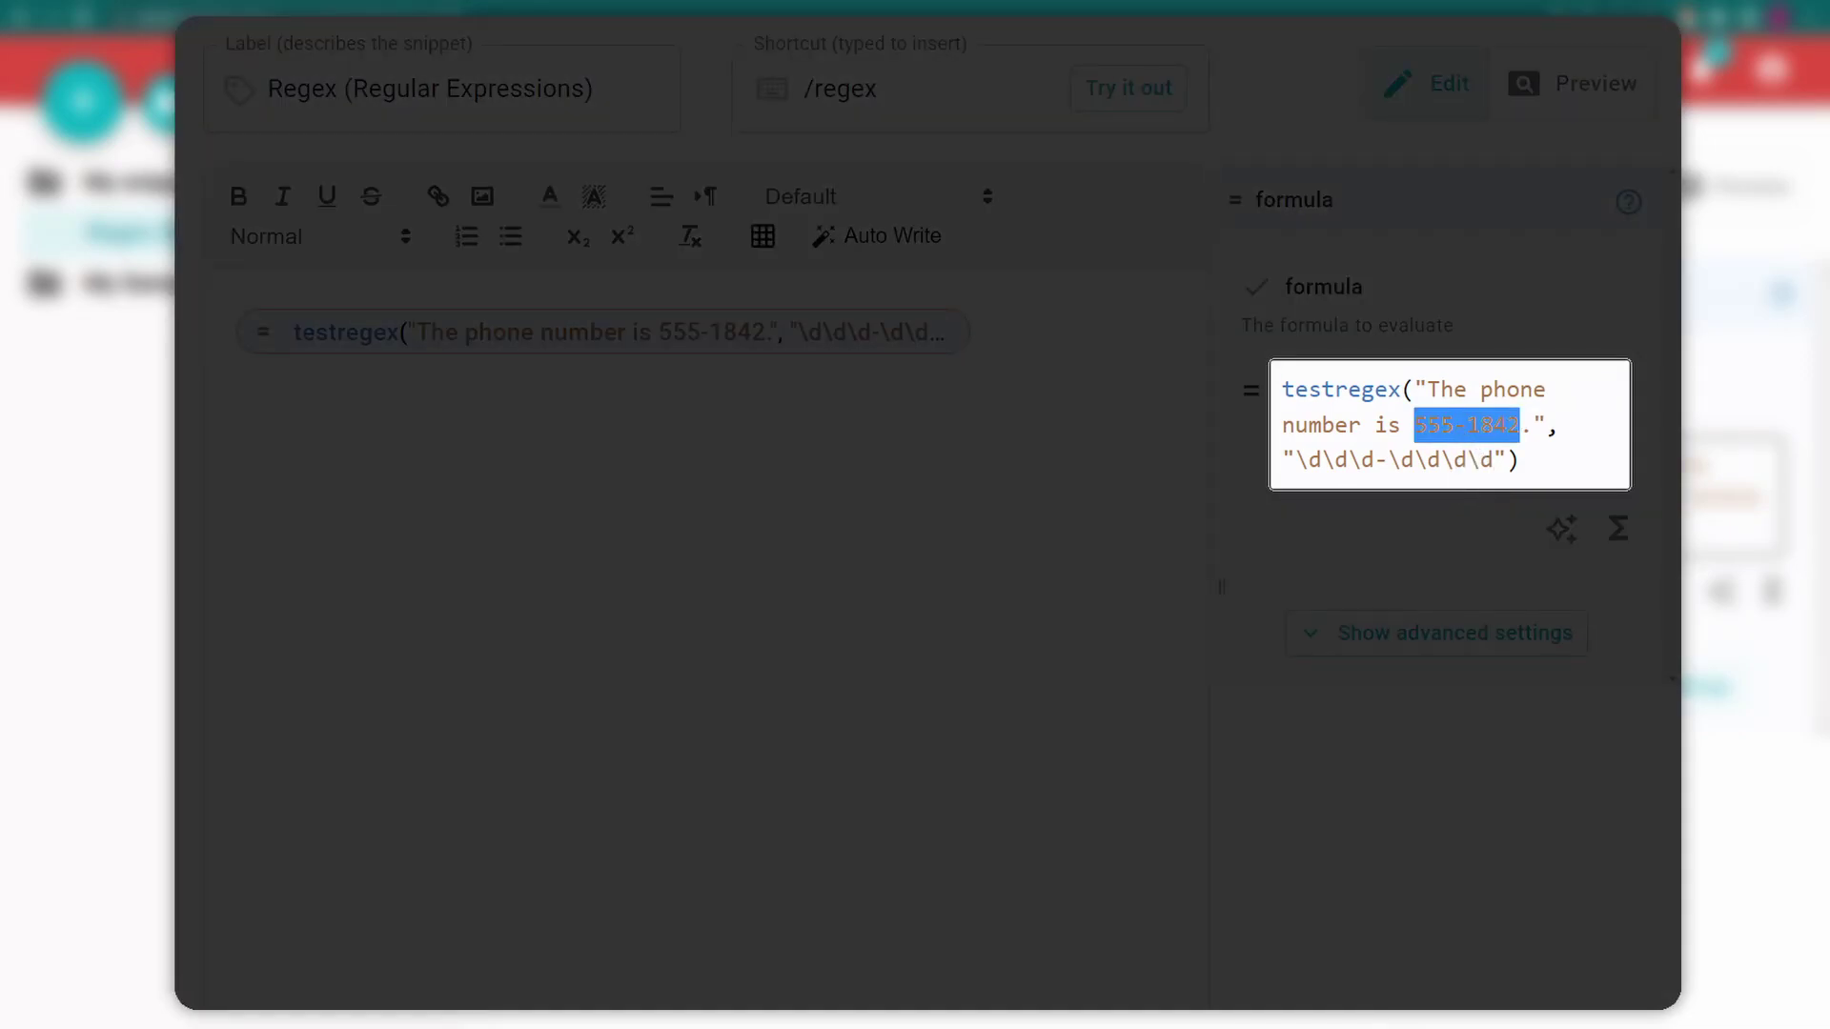
text(xxx)
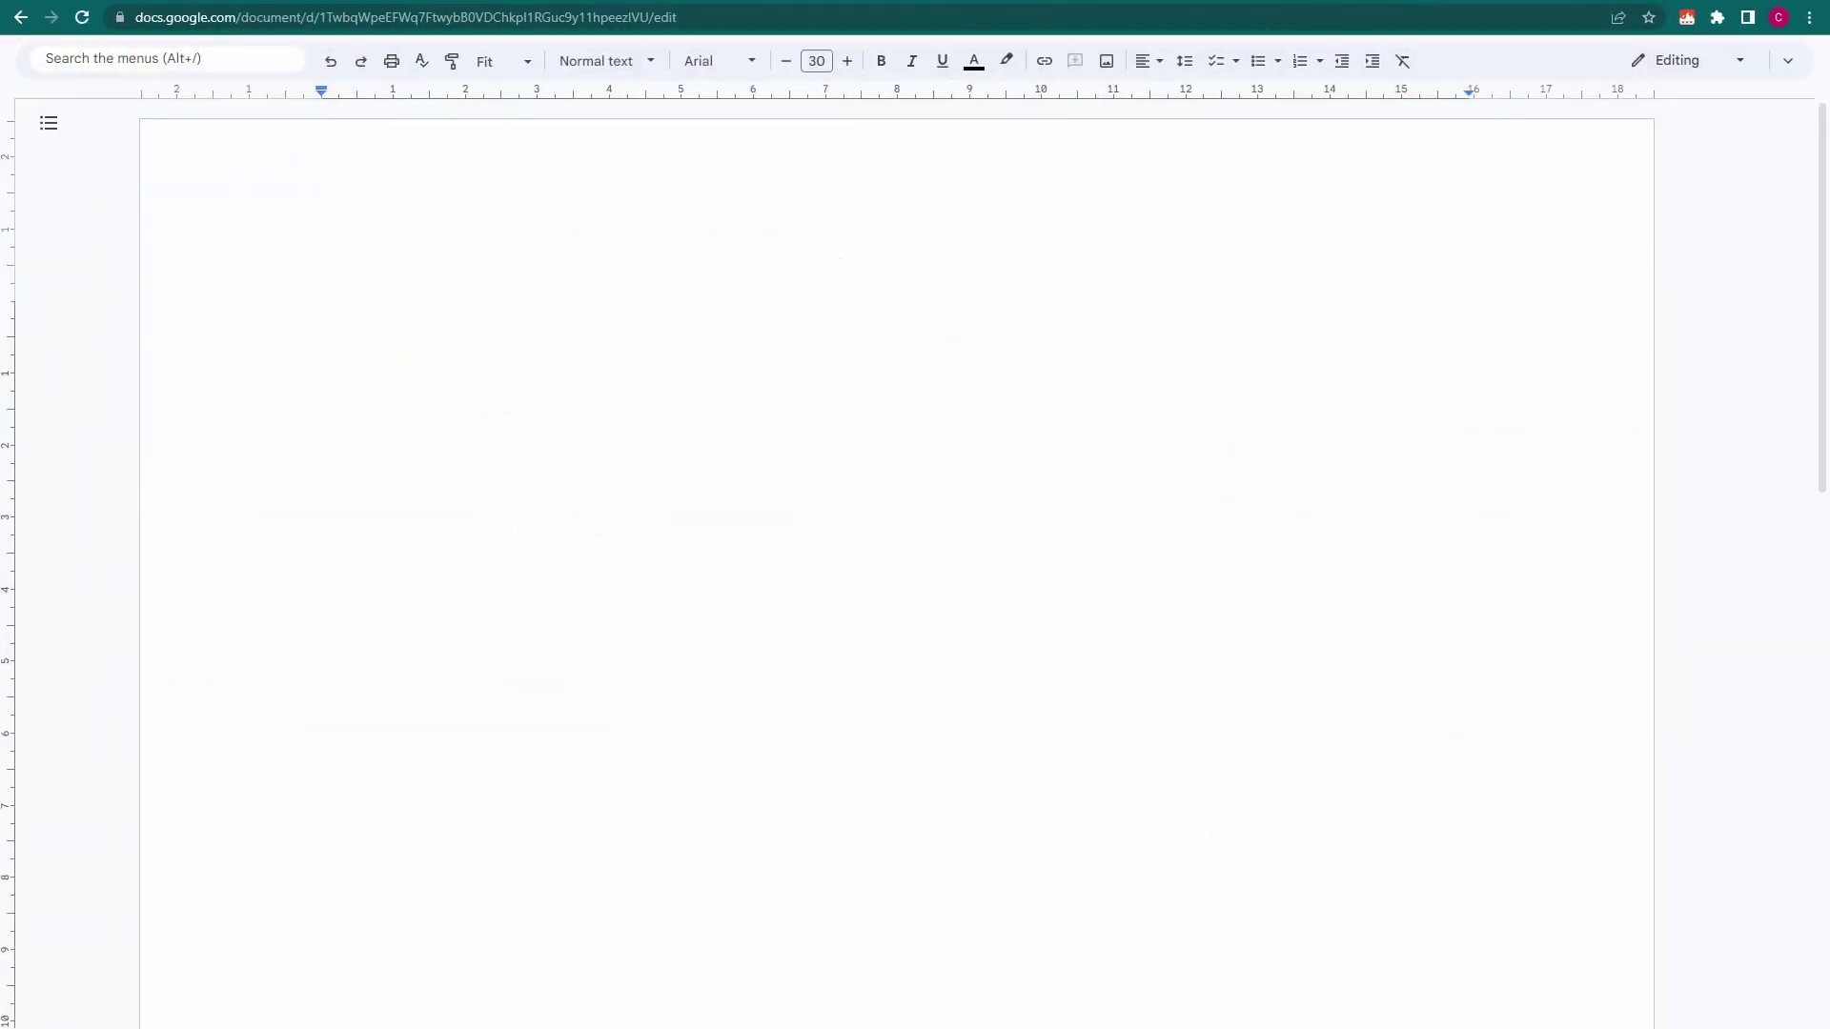
text(/regex)
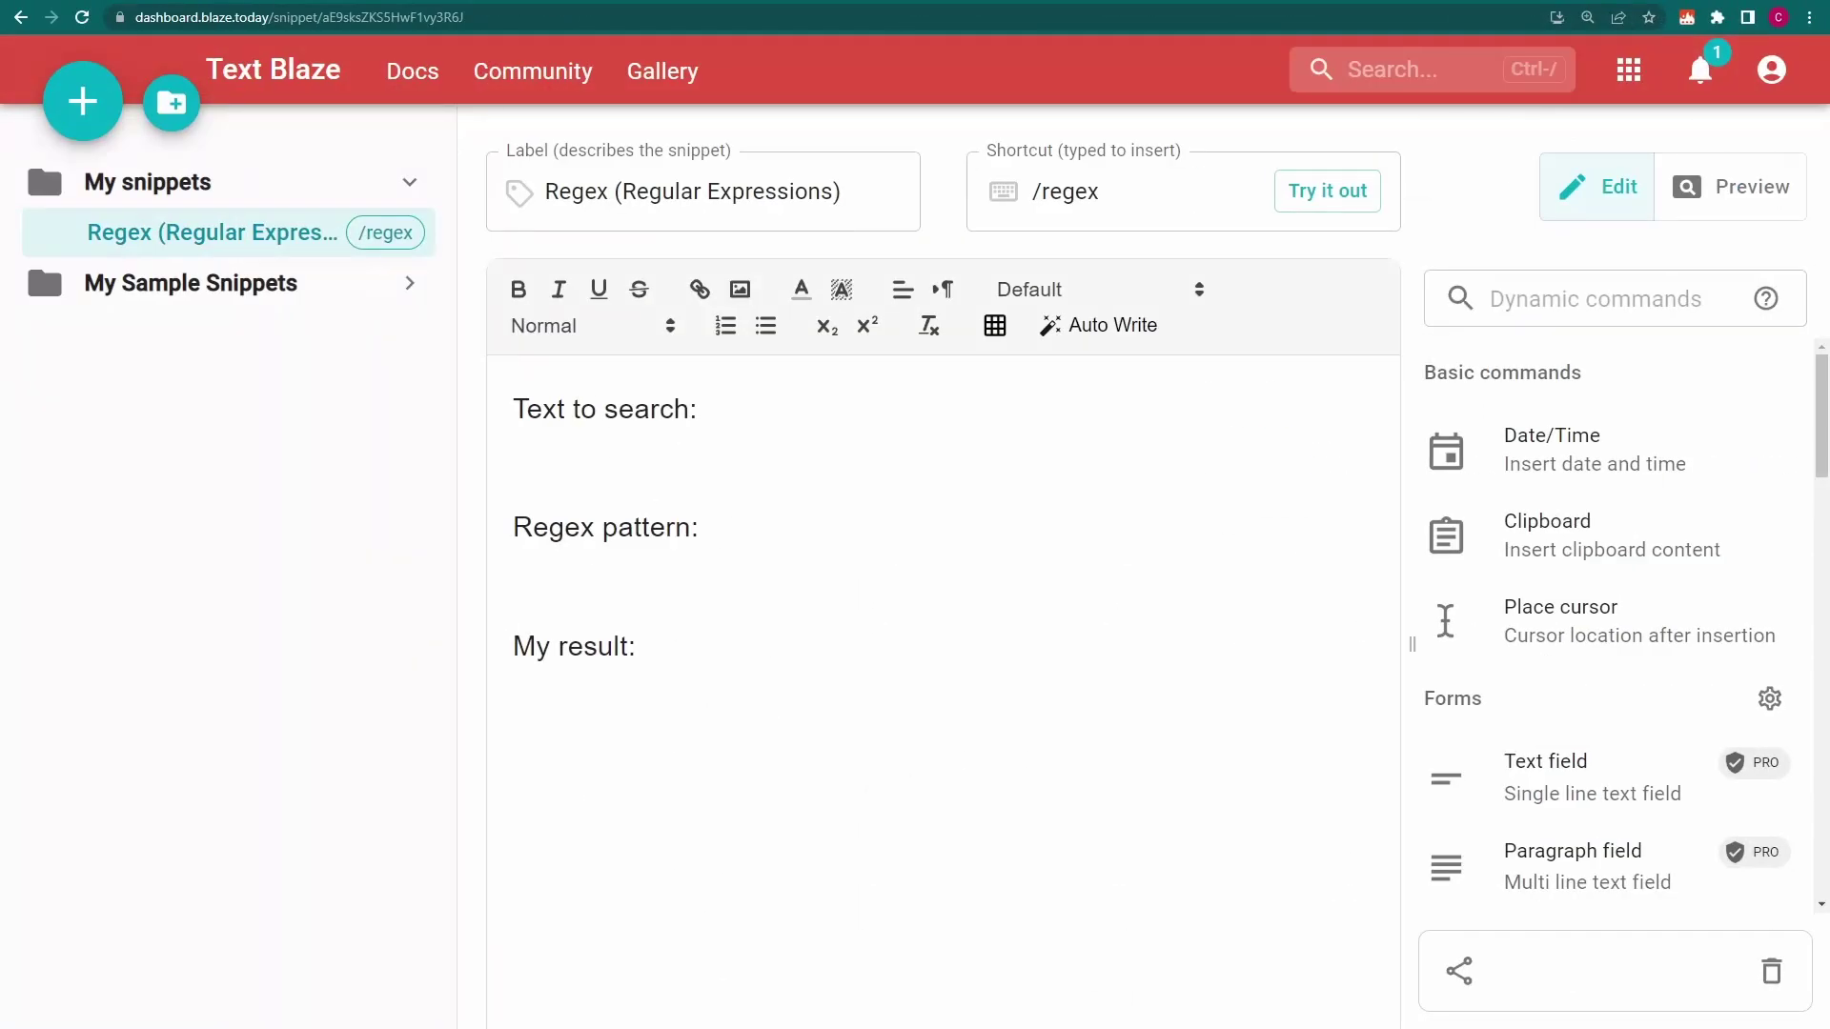
Add a paragraph field named 'text' to the snippet
click(1648, 307)
text(paragraph)
click(1571, 440)
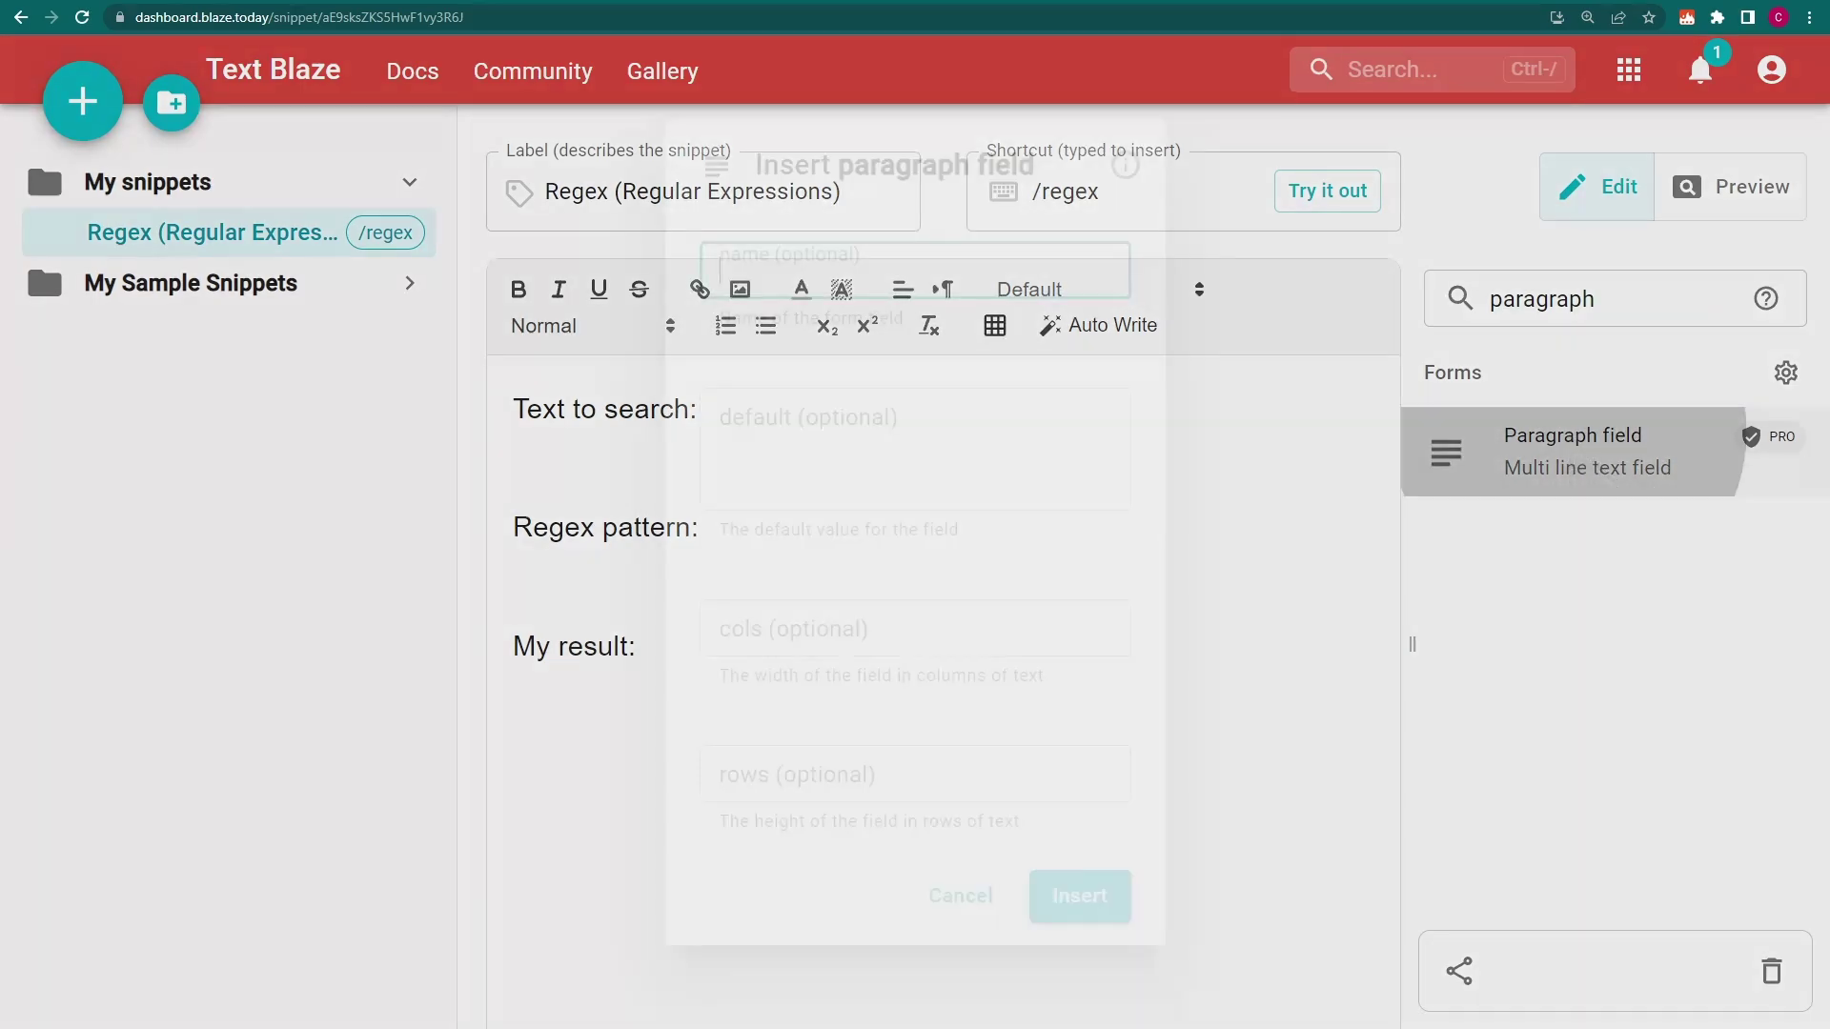
text(text)
click(1079, 896)
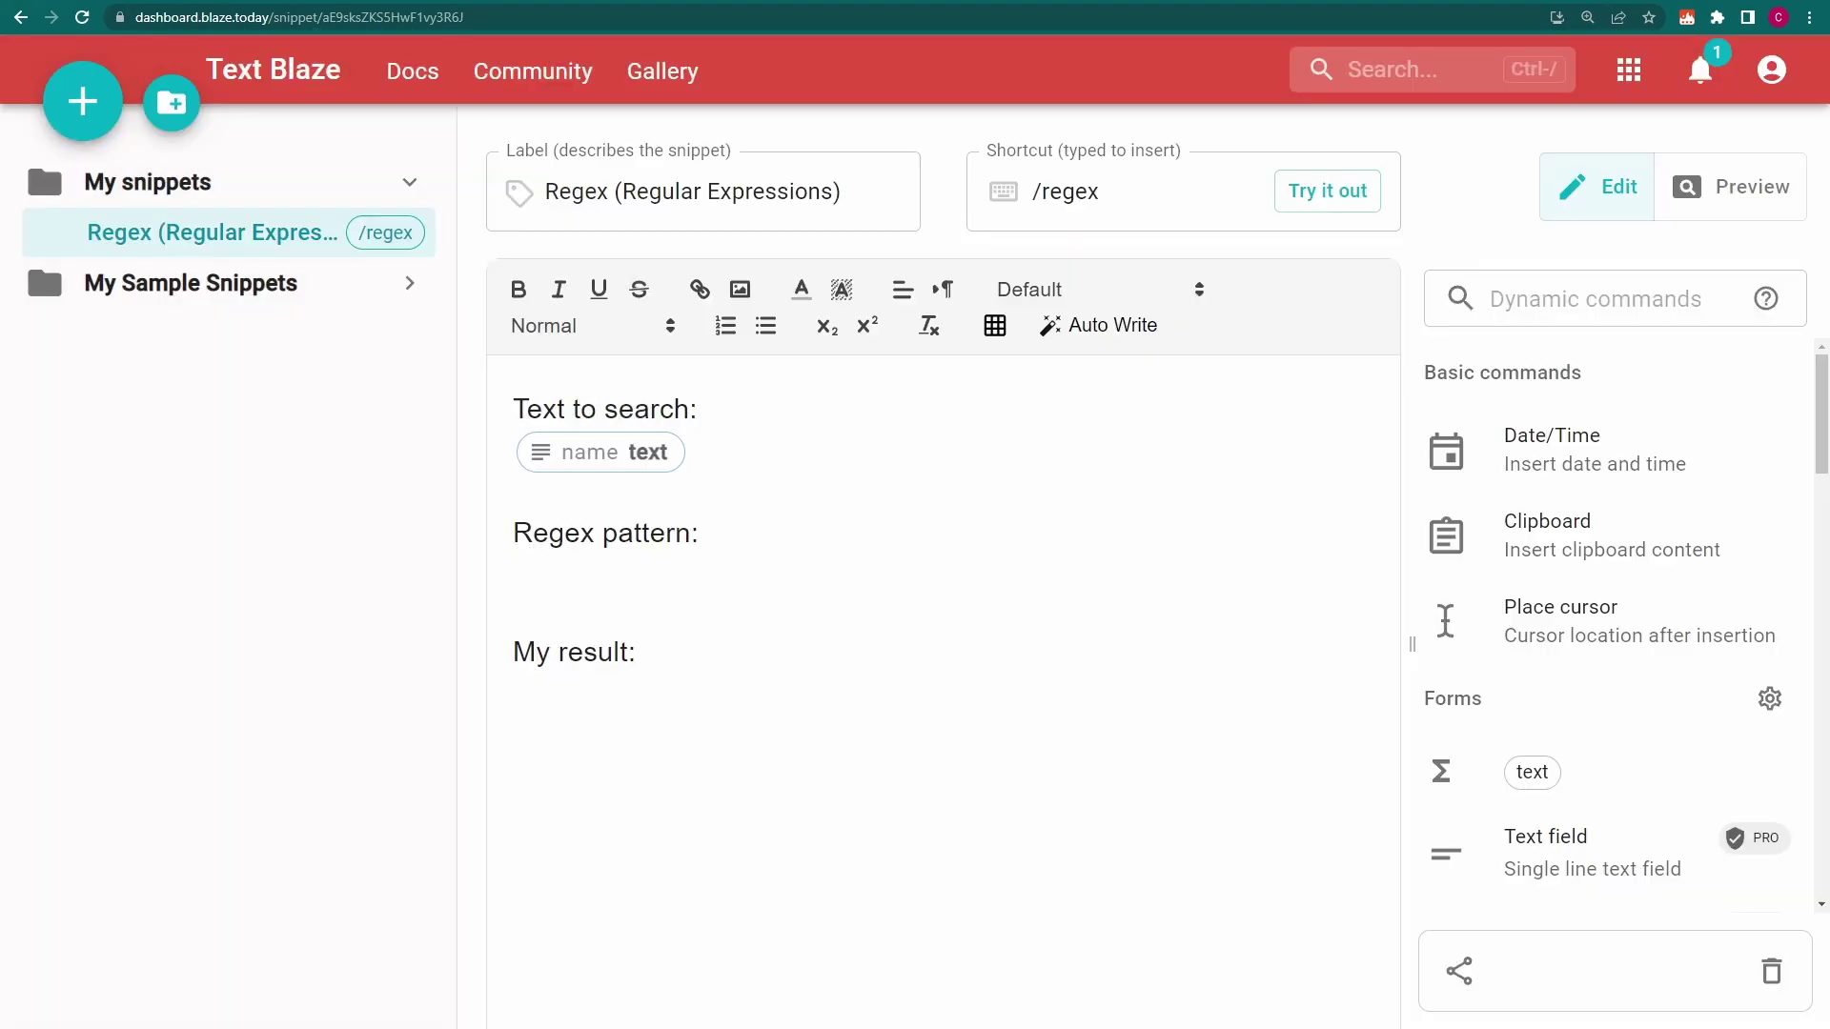
Add a single-line text field named 'query'
click(1646, 307)
text(text field)
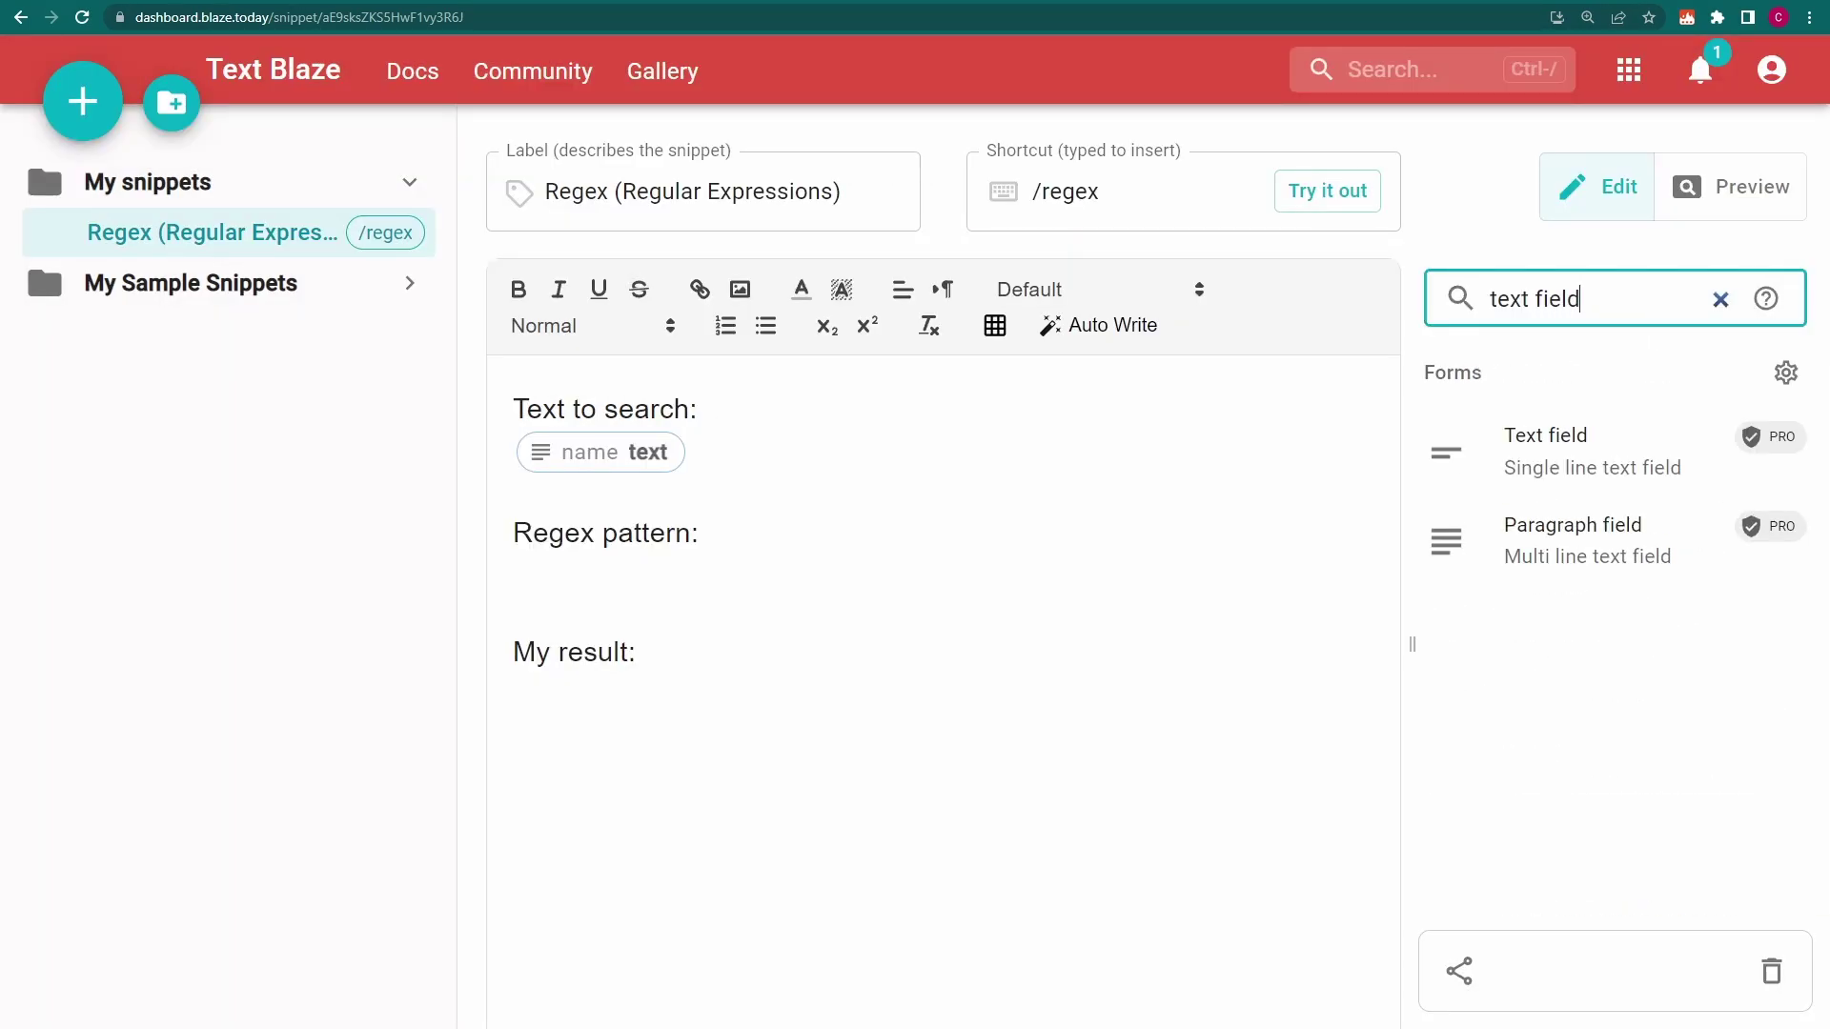
click(1563, 440)
text(query)
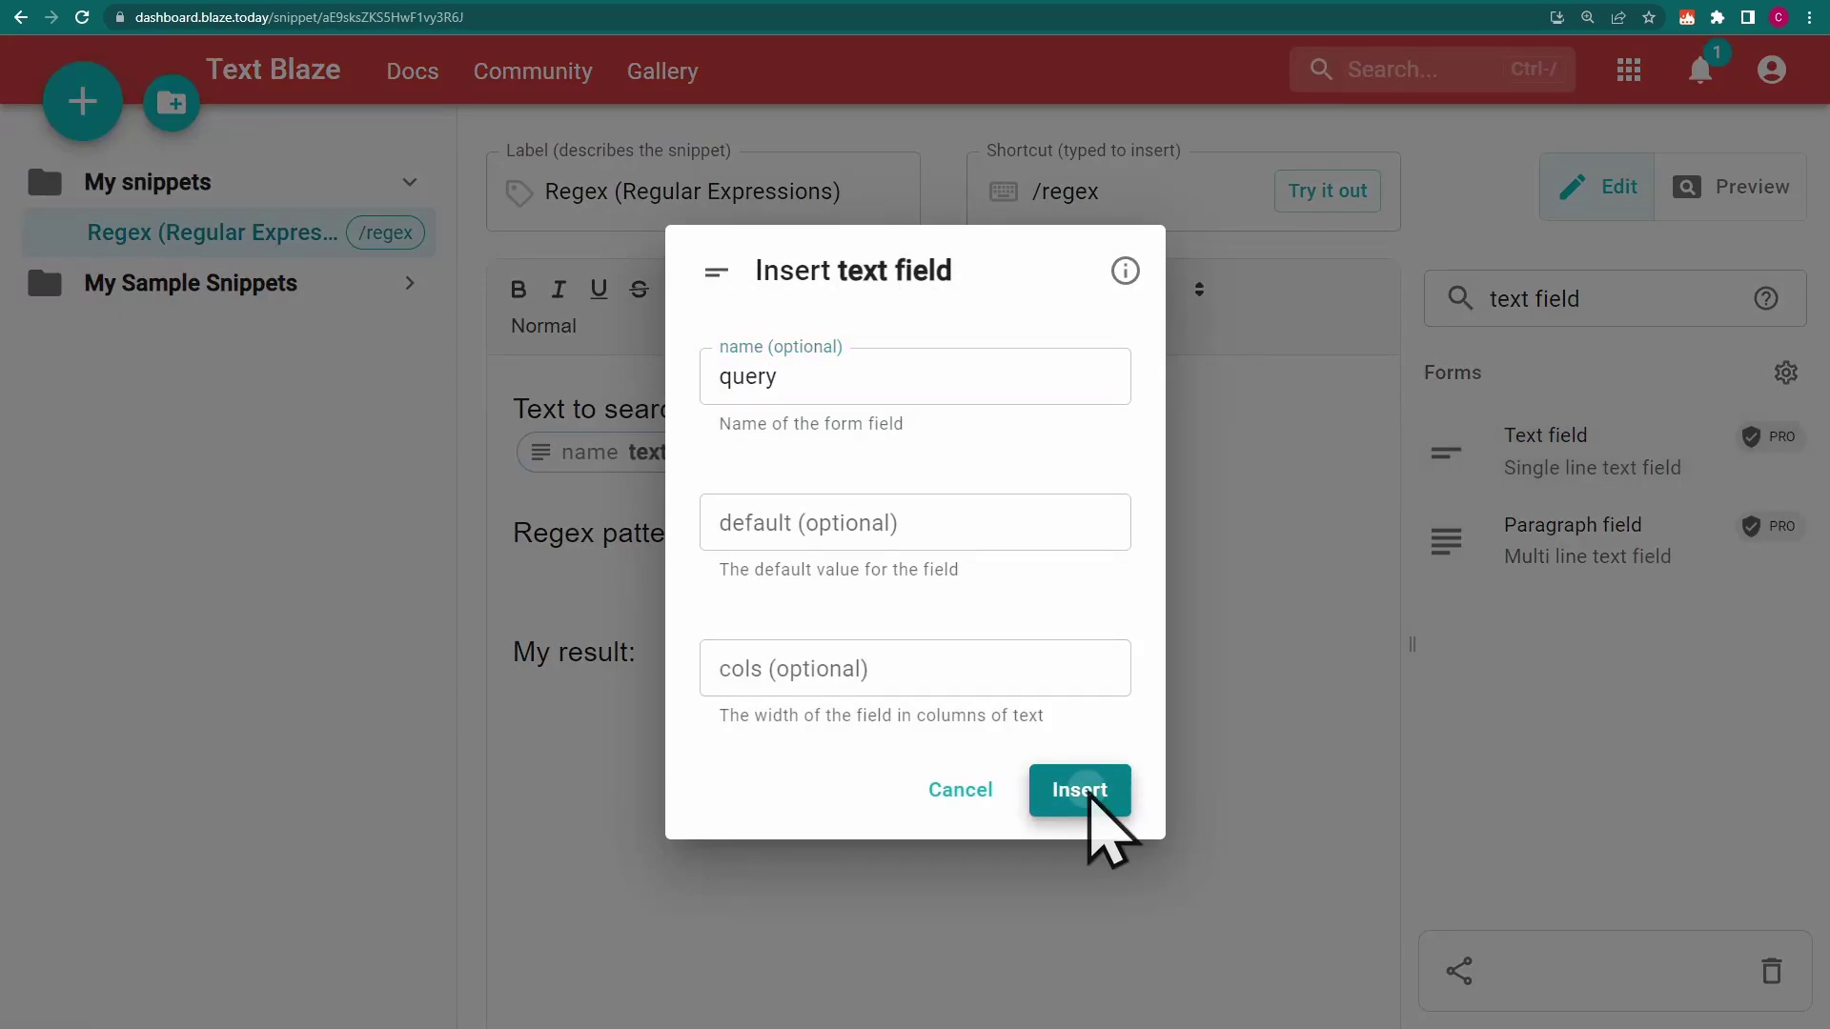
click(1082, 791)
Insert a testregex(text, query) formula for the result
click(1584, 466)
click(1113, 564)
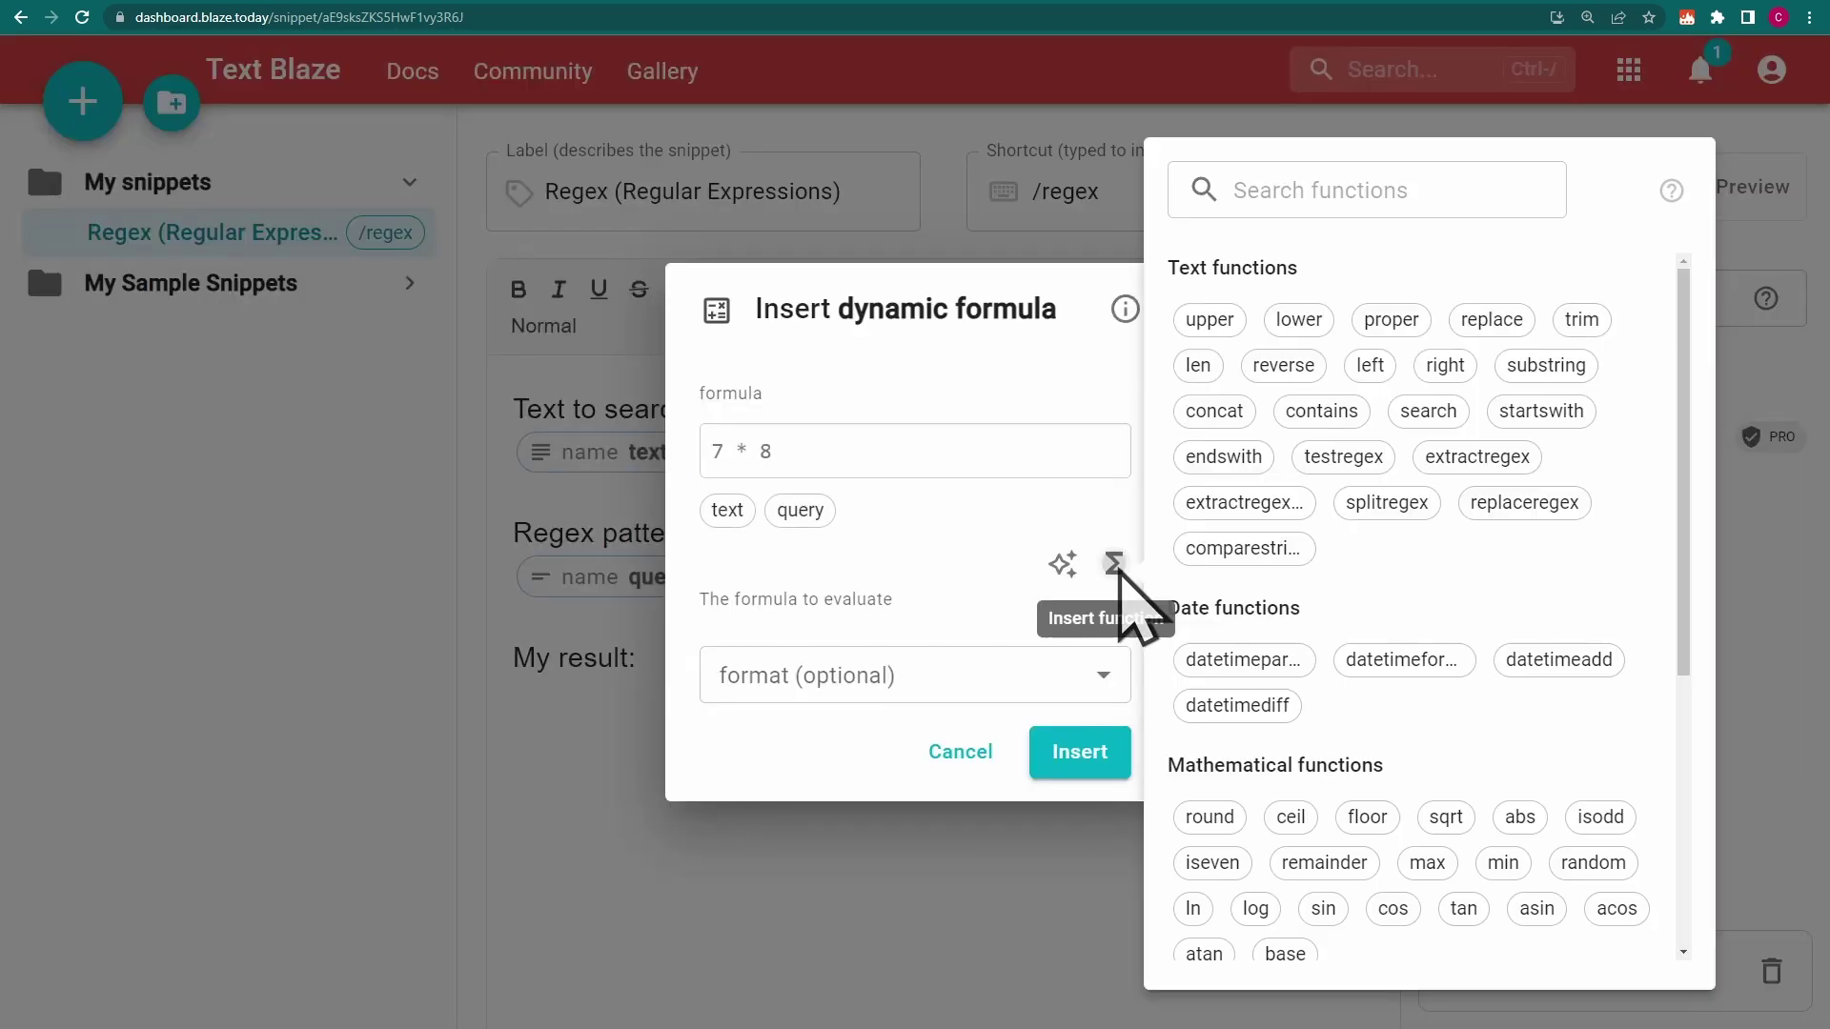
text(testregex)
click(1230, 317)
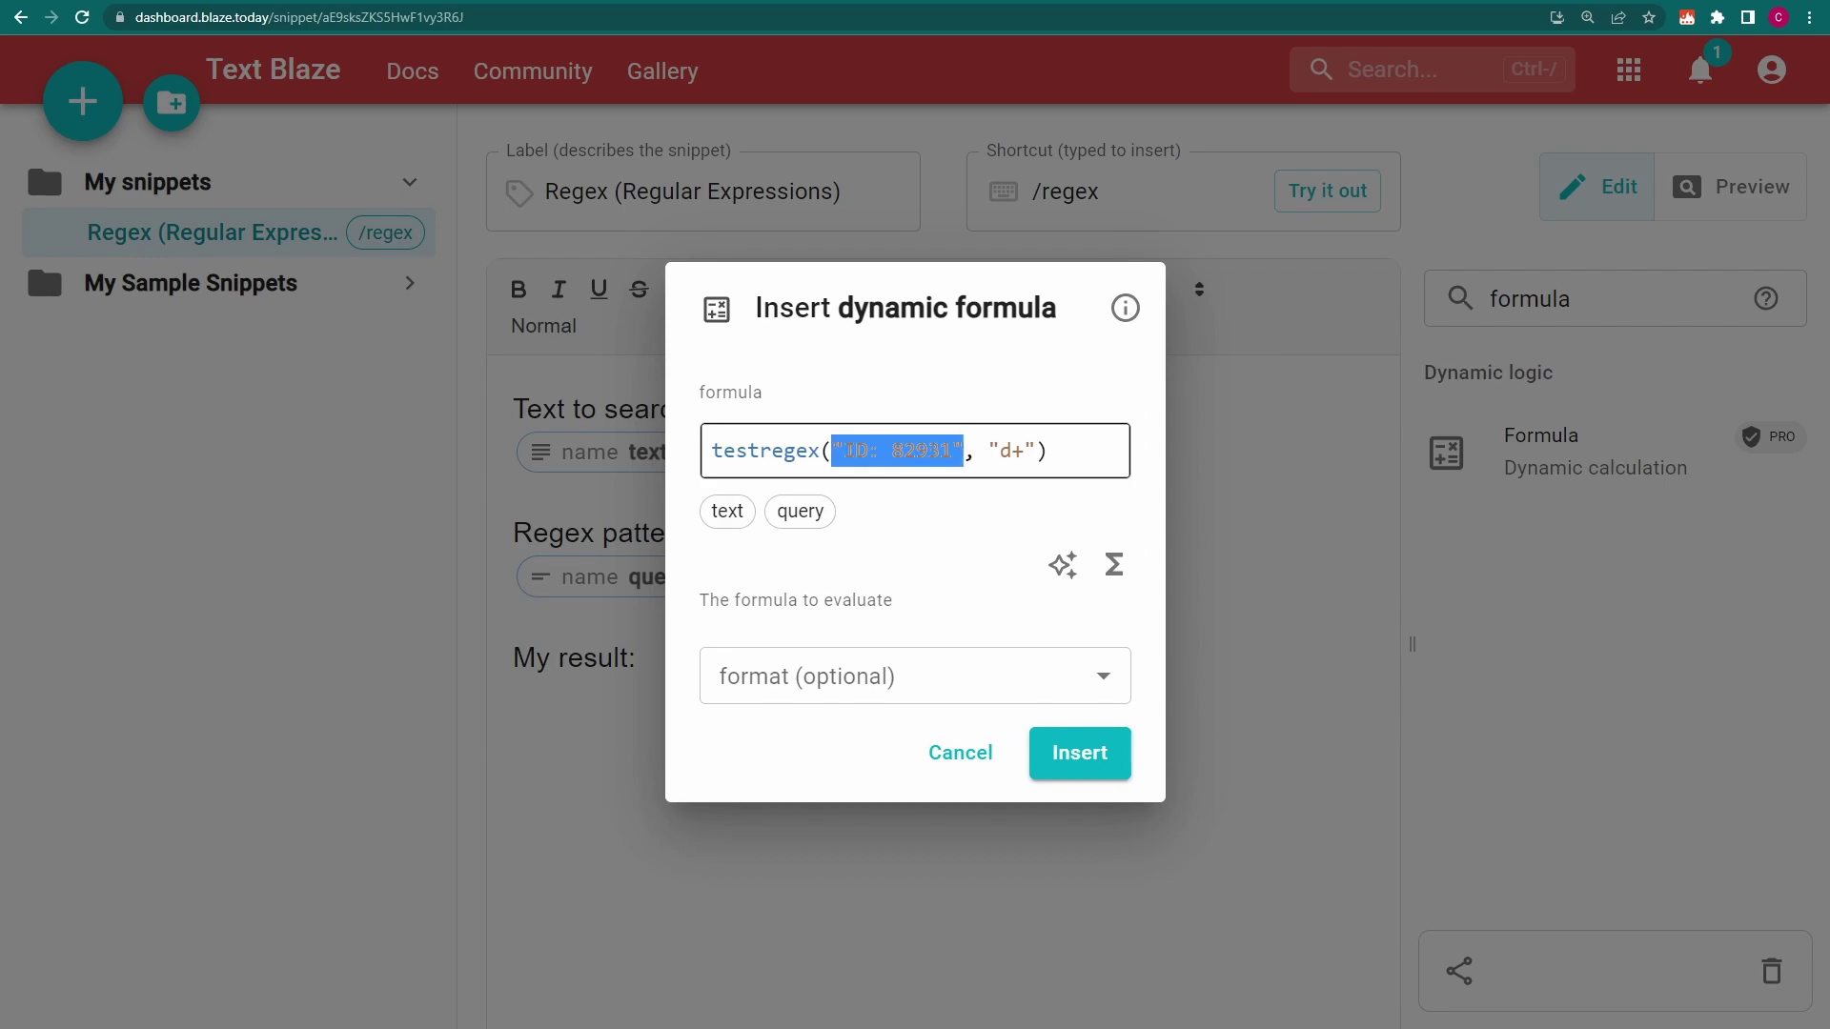
click(727, 511)
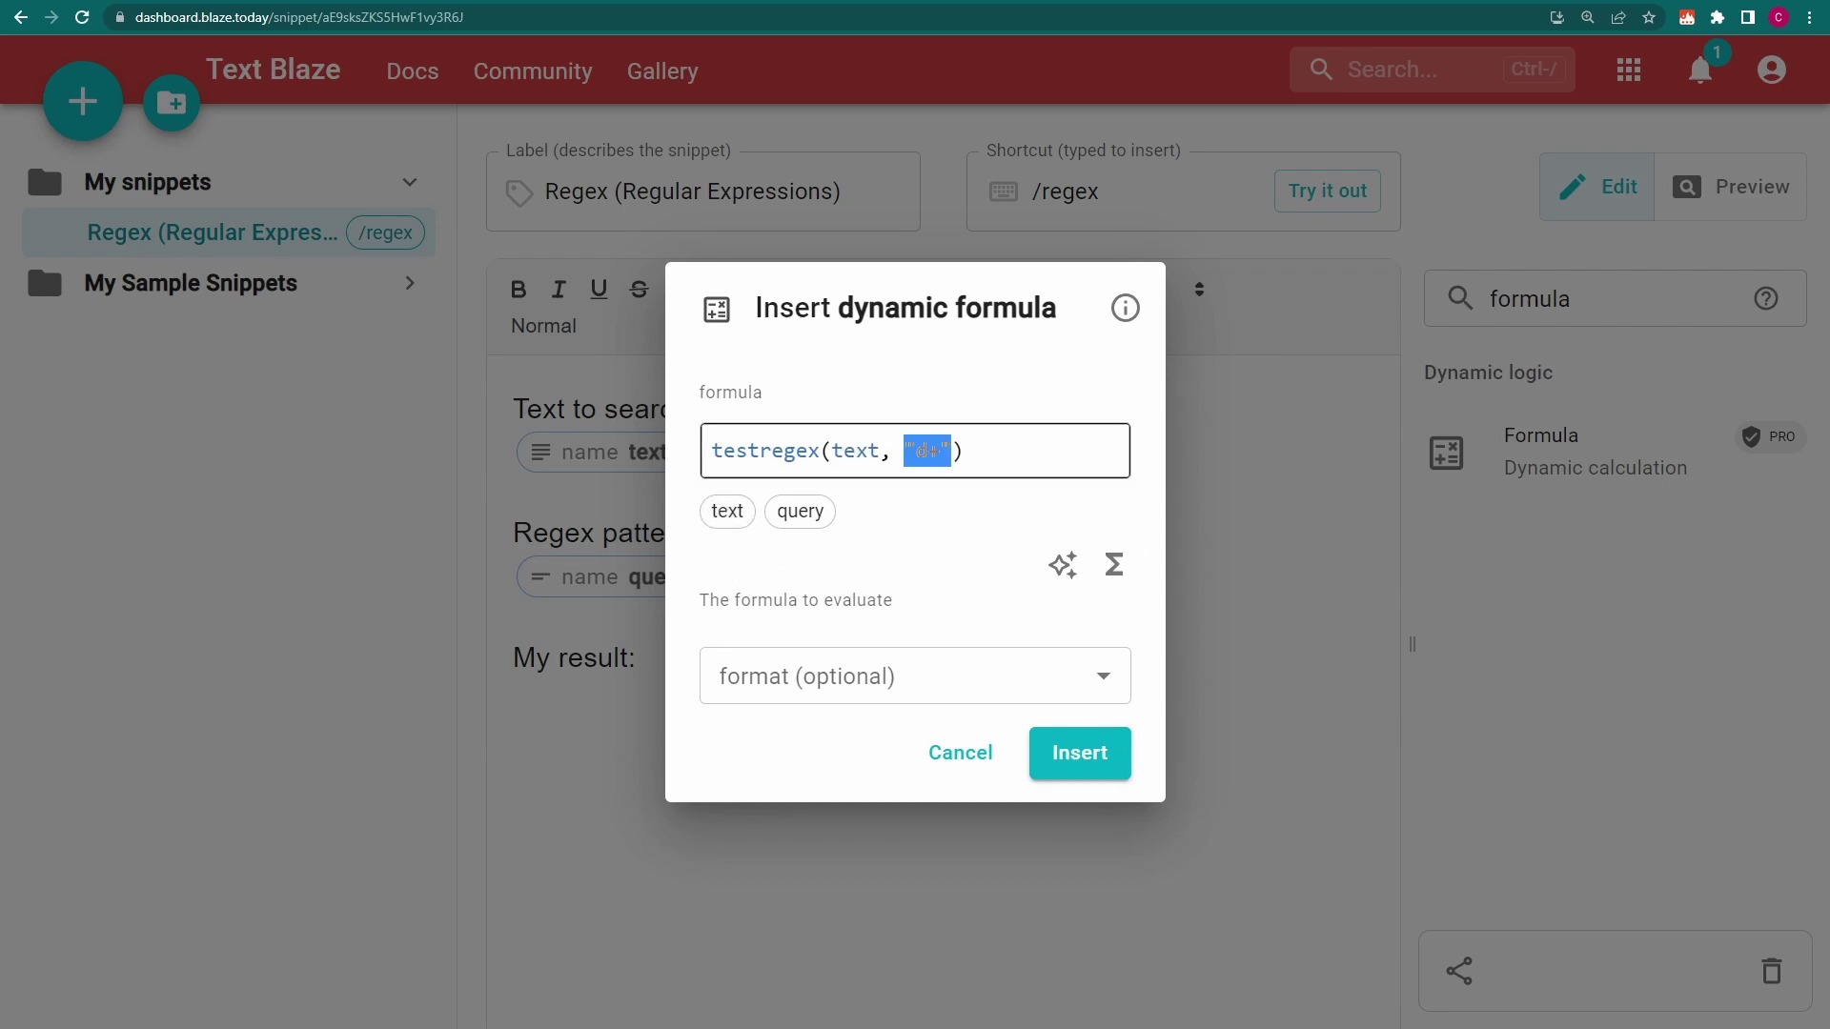
click(800, 511)
click(1087, 762)
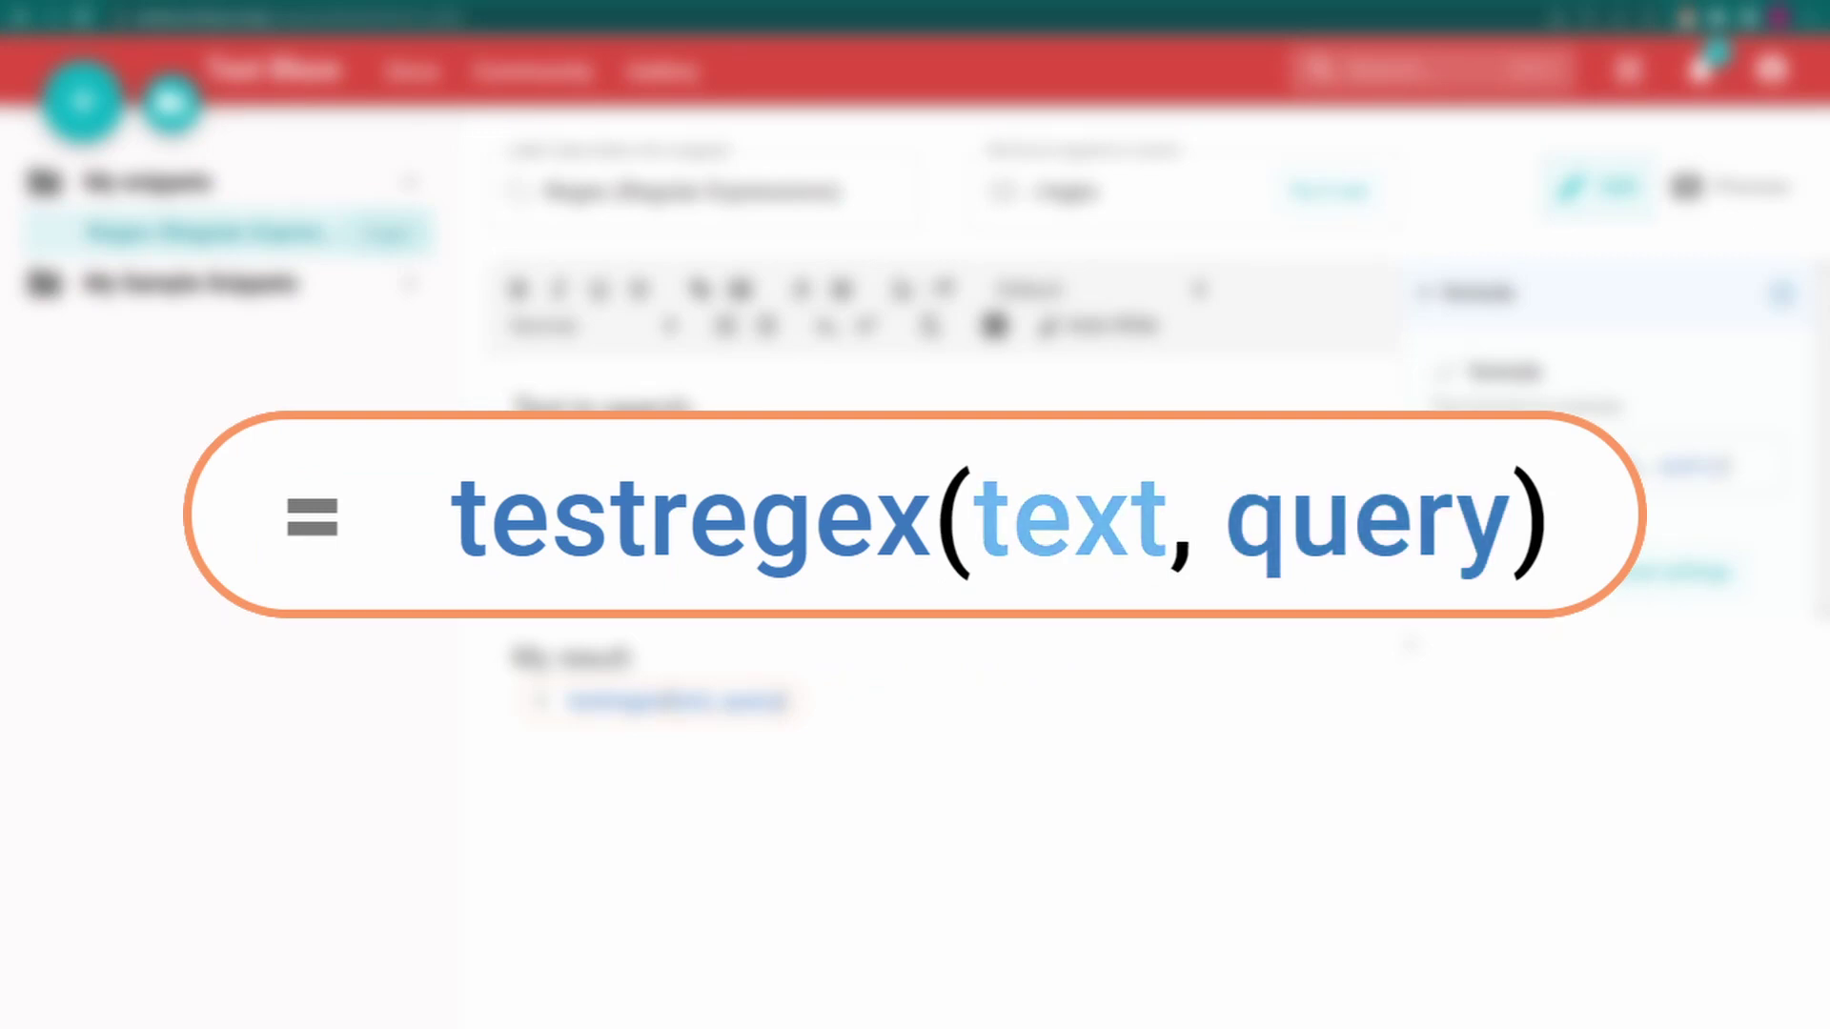
Expand /regex testing the support e-mail address against a pattern ending in .com instead of .today
text(/regex)
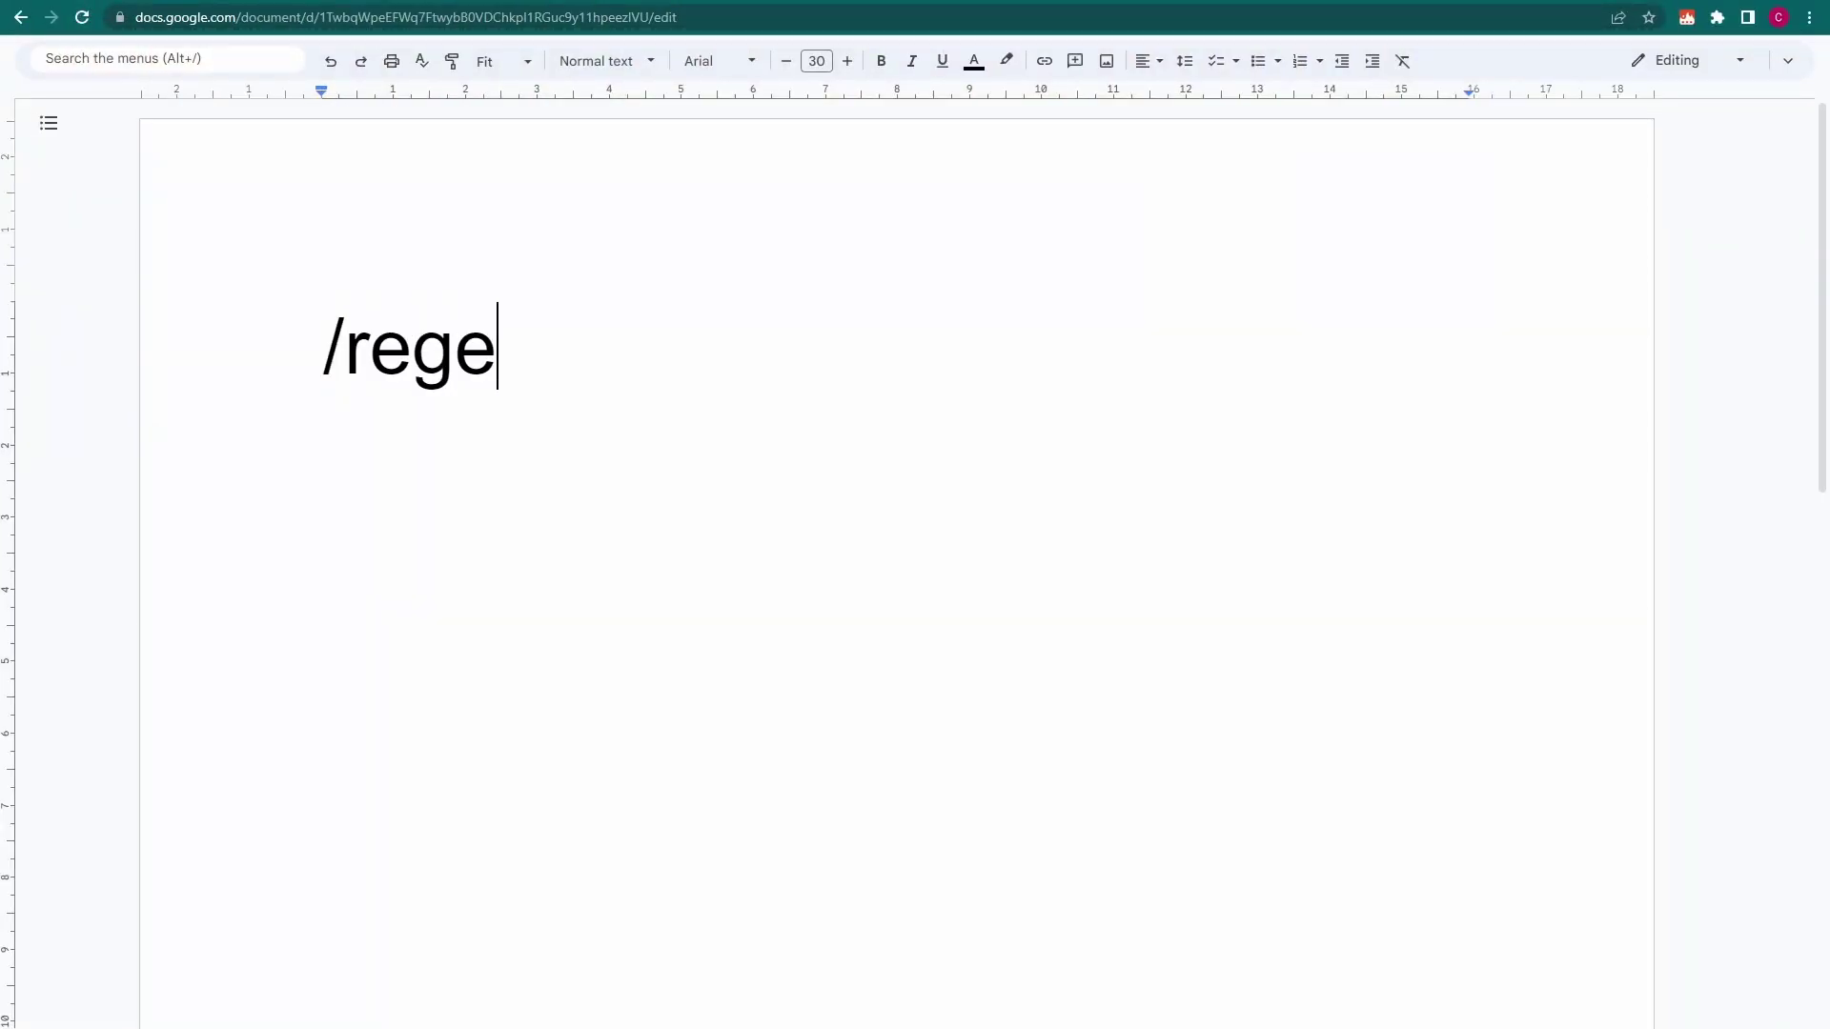
key(Return)
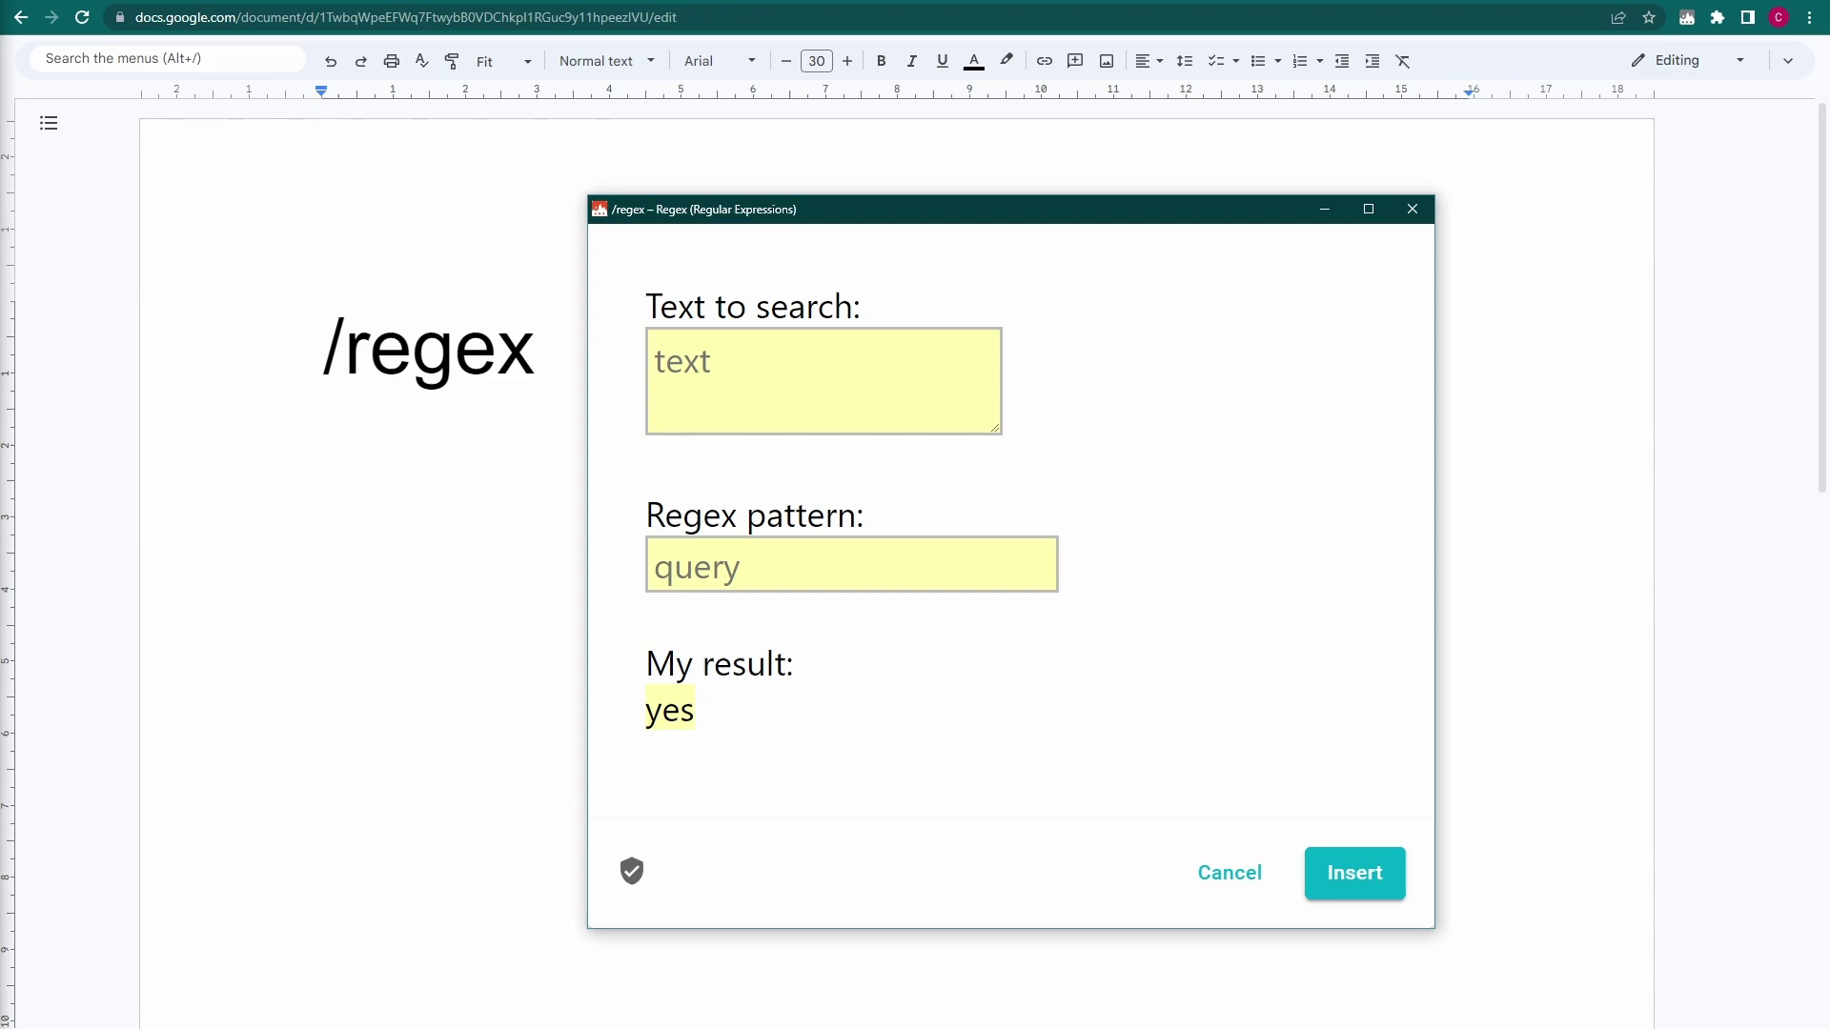
click(656, 567)
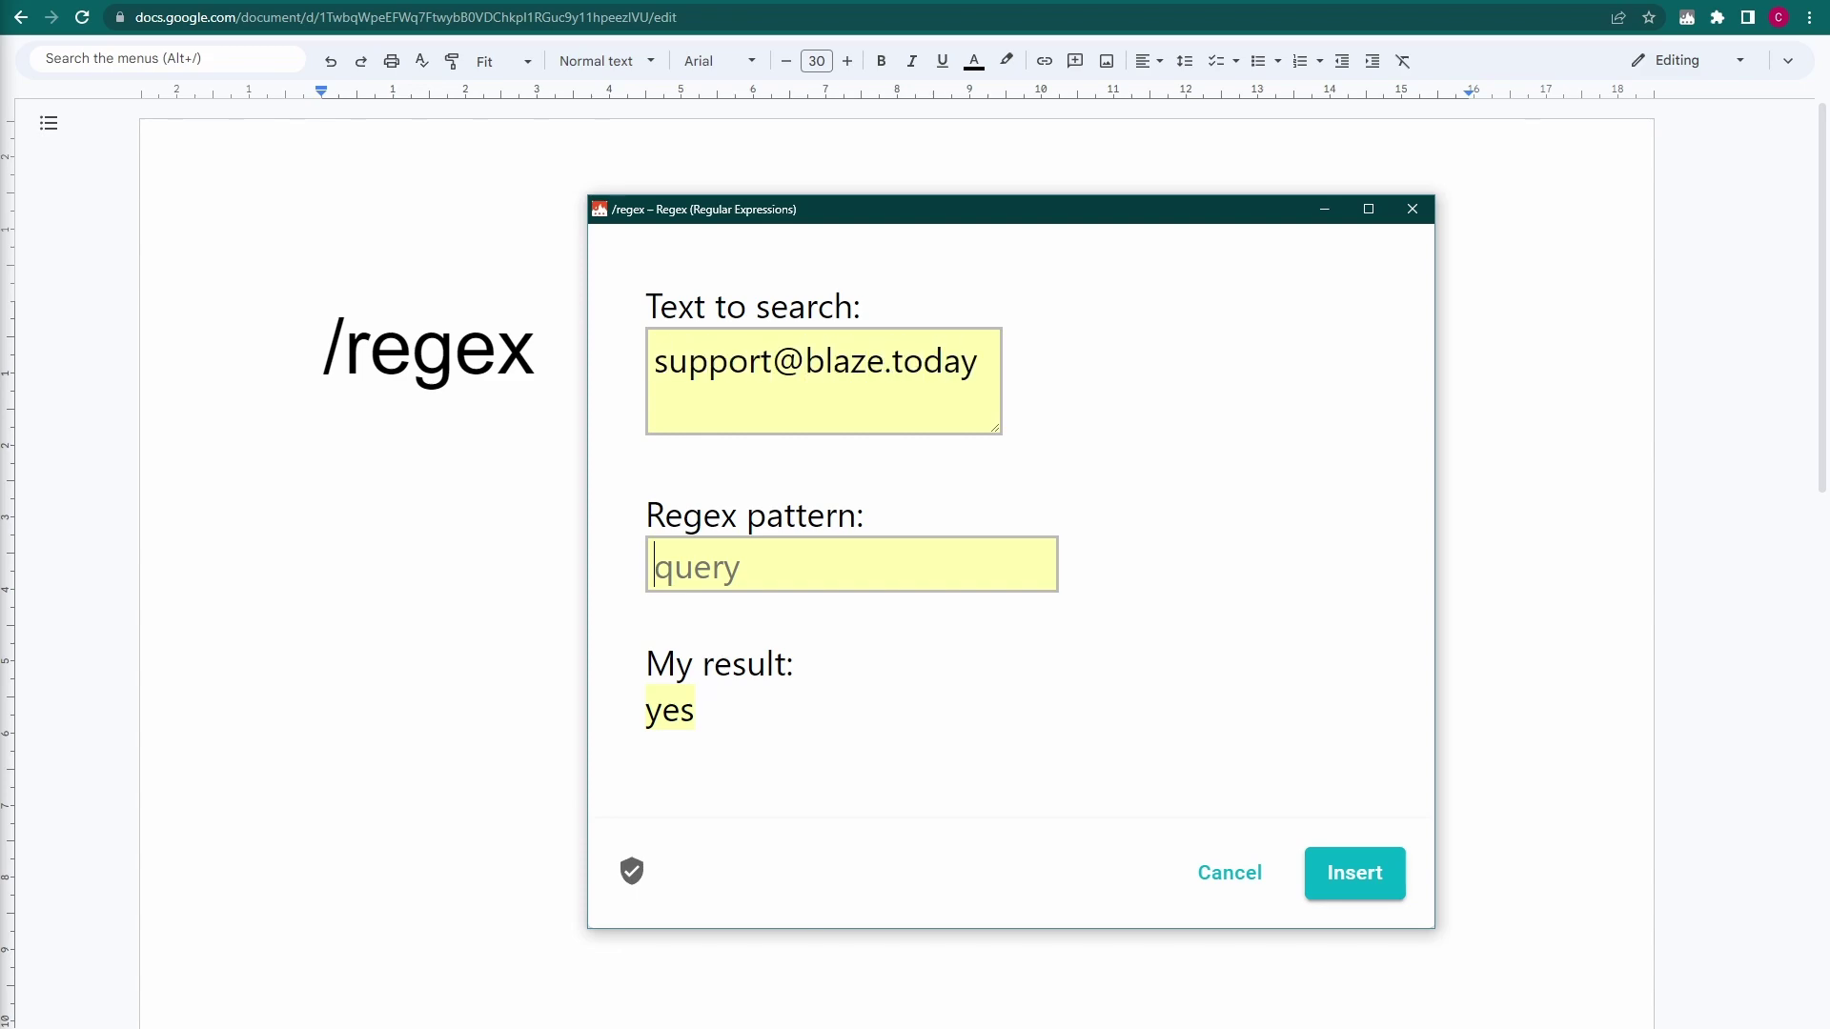
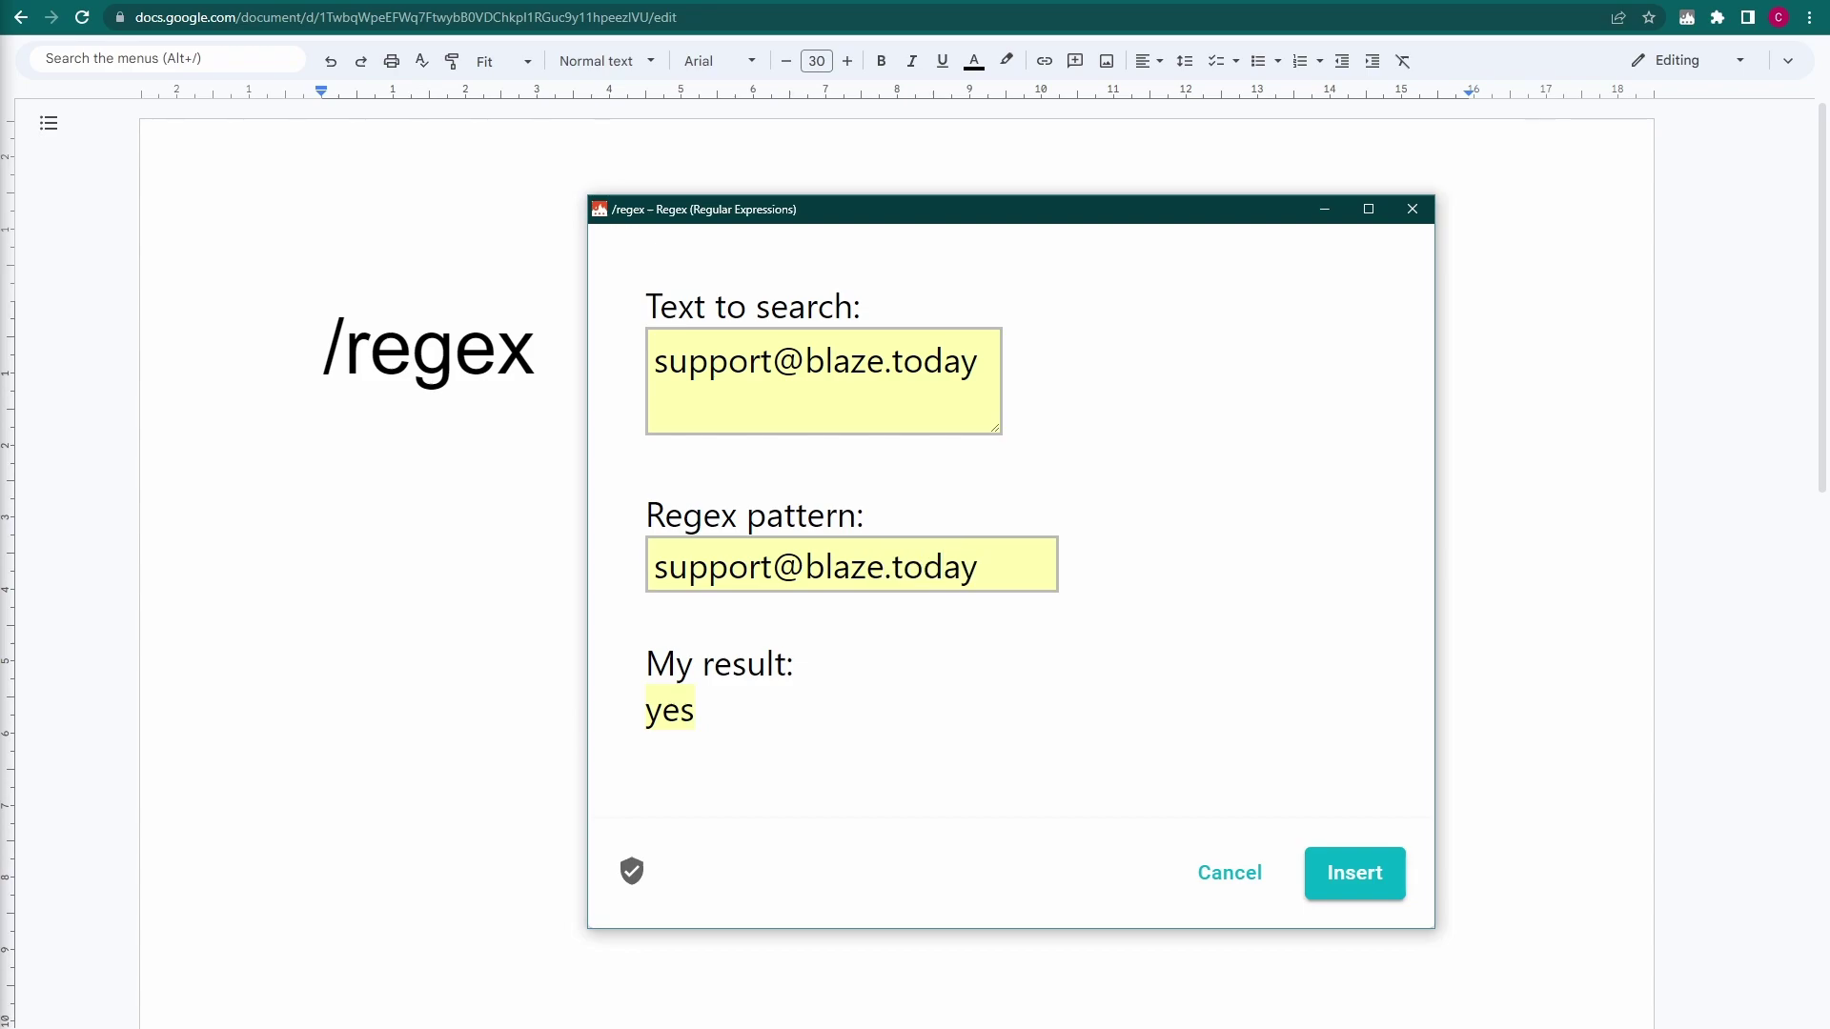
key(ctrl+shift+Left)
text(com)
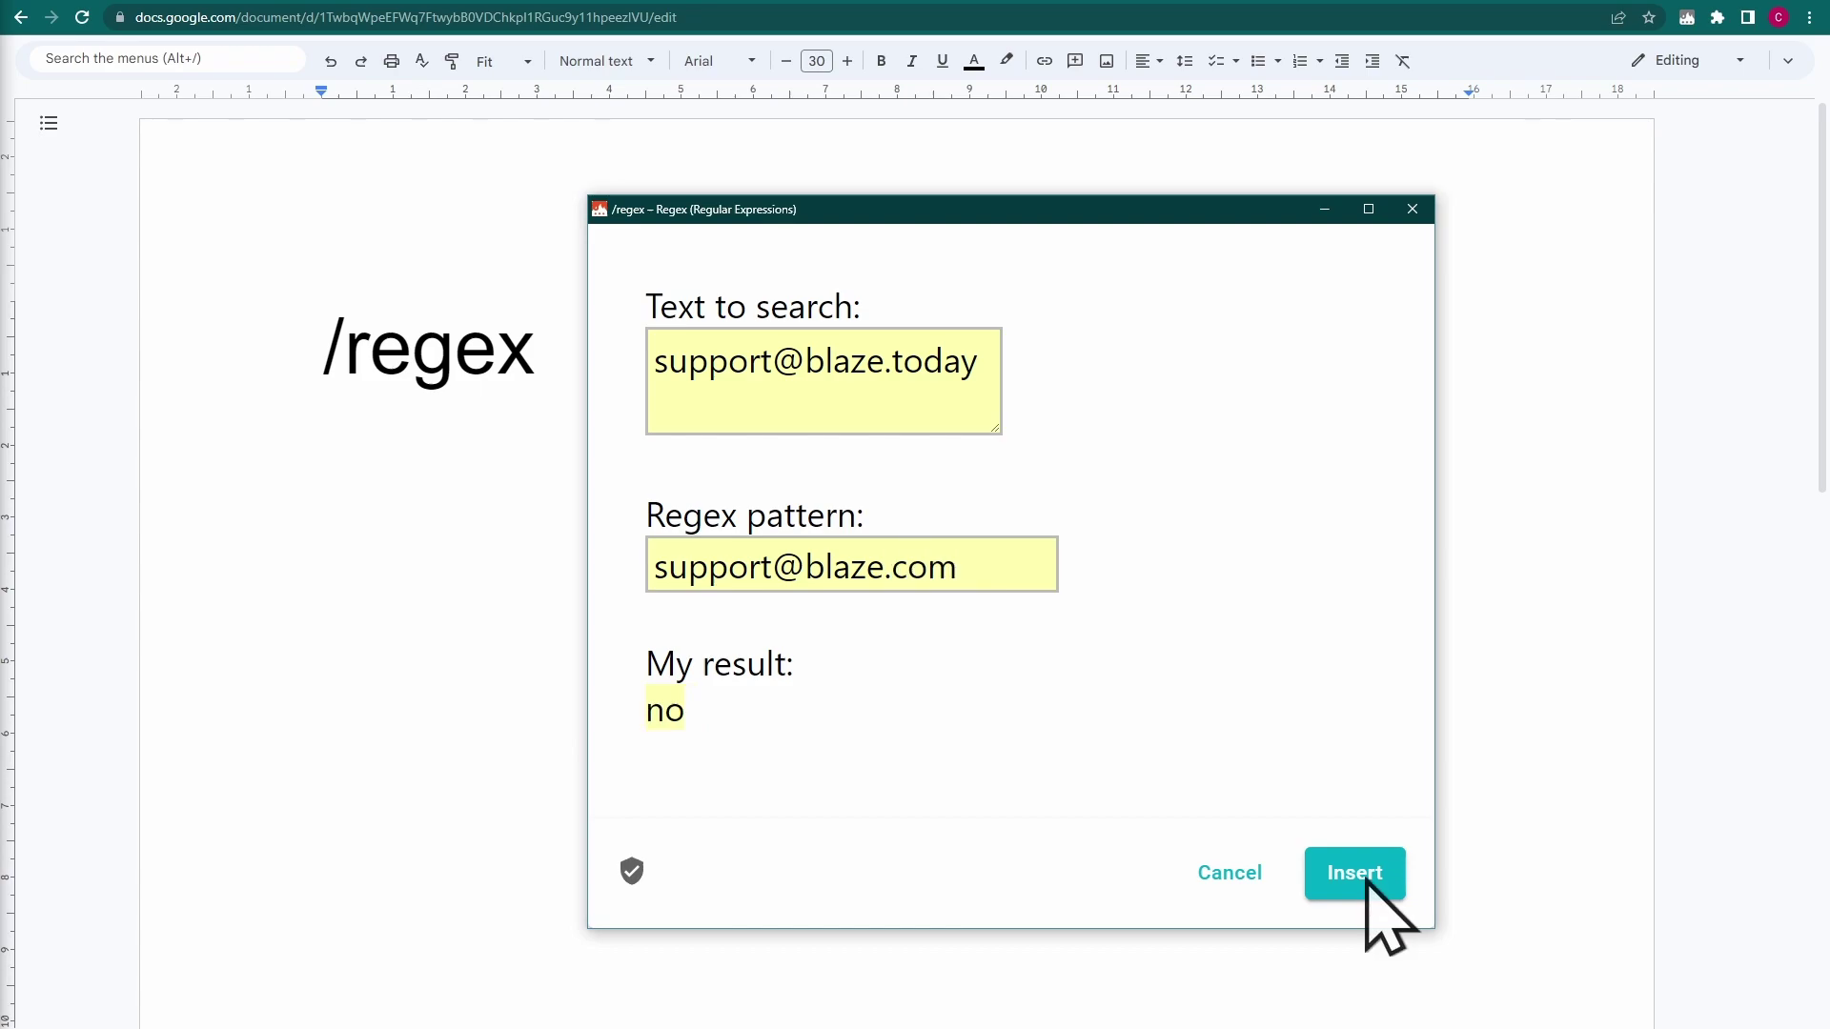
click(1365, 878)
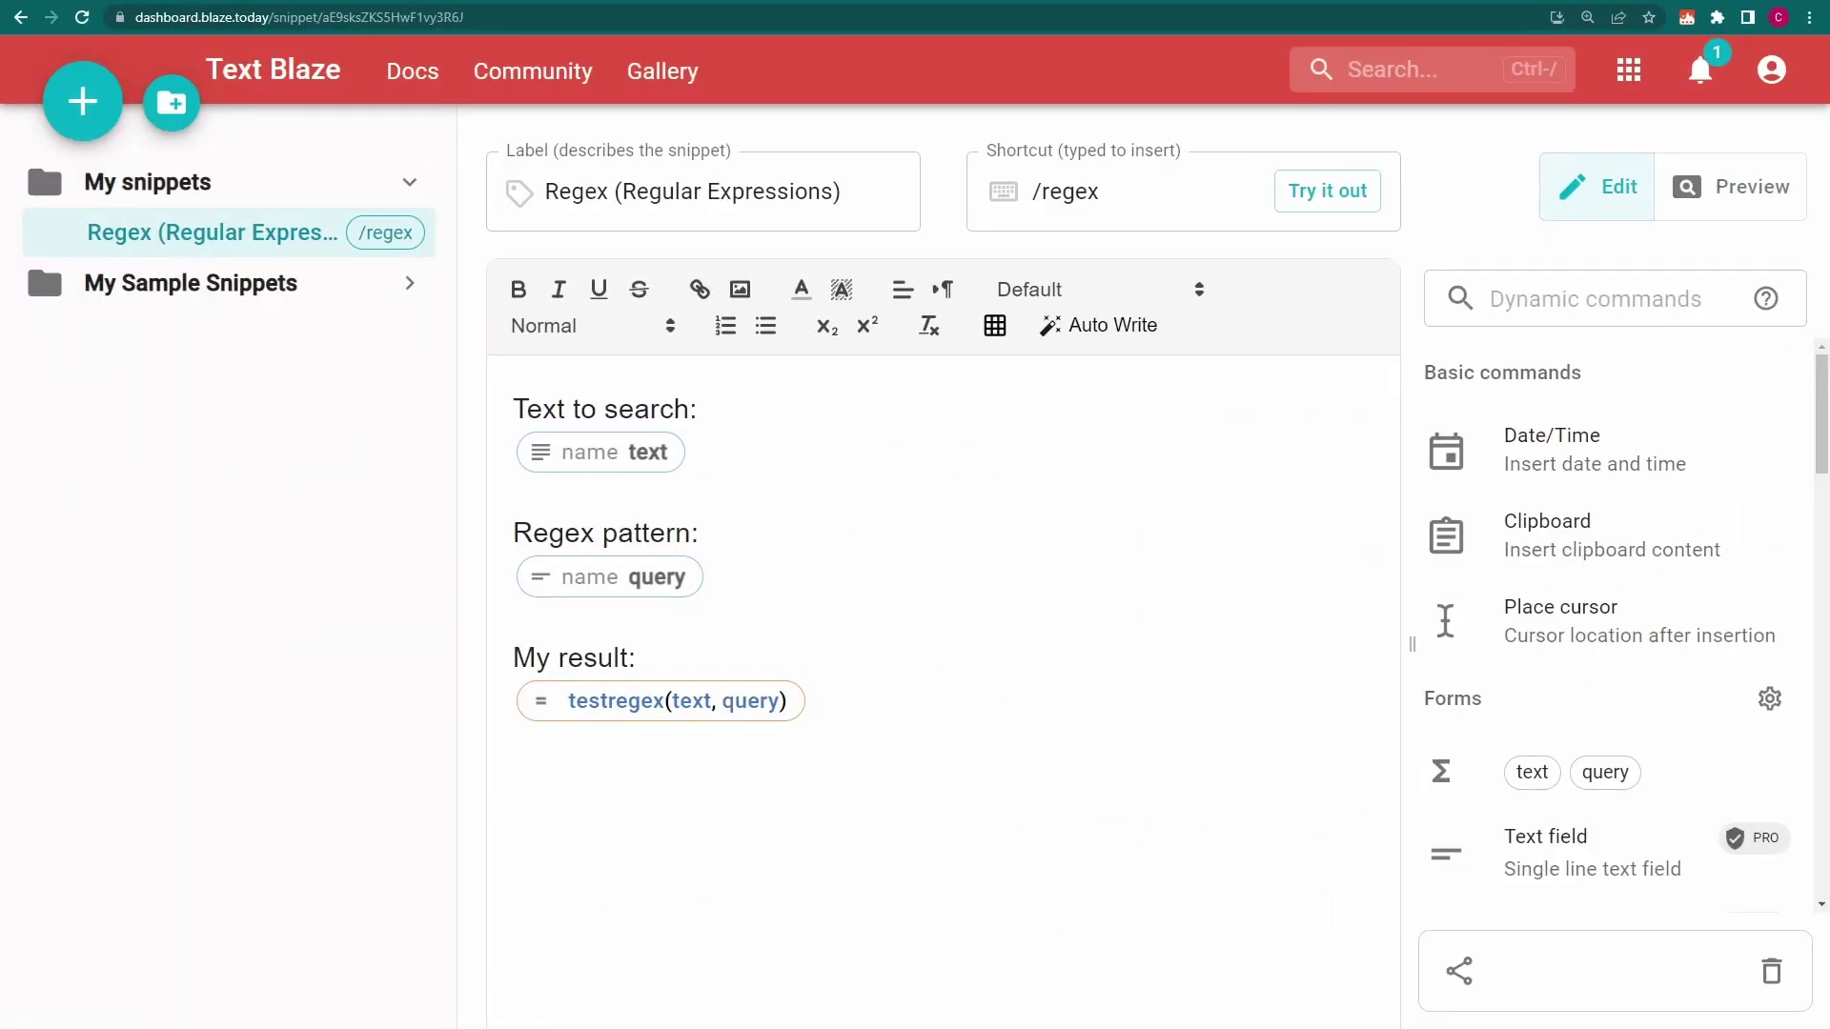
Add "i" as the third argument, making it testregex(text, query, "i")
click(545, 707)
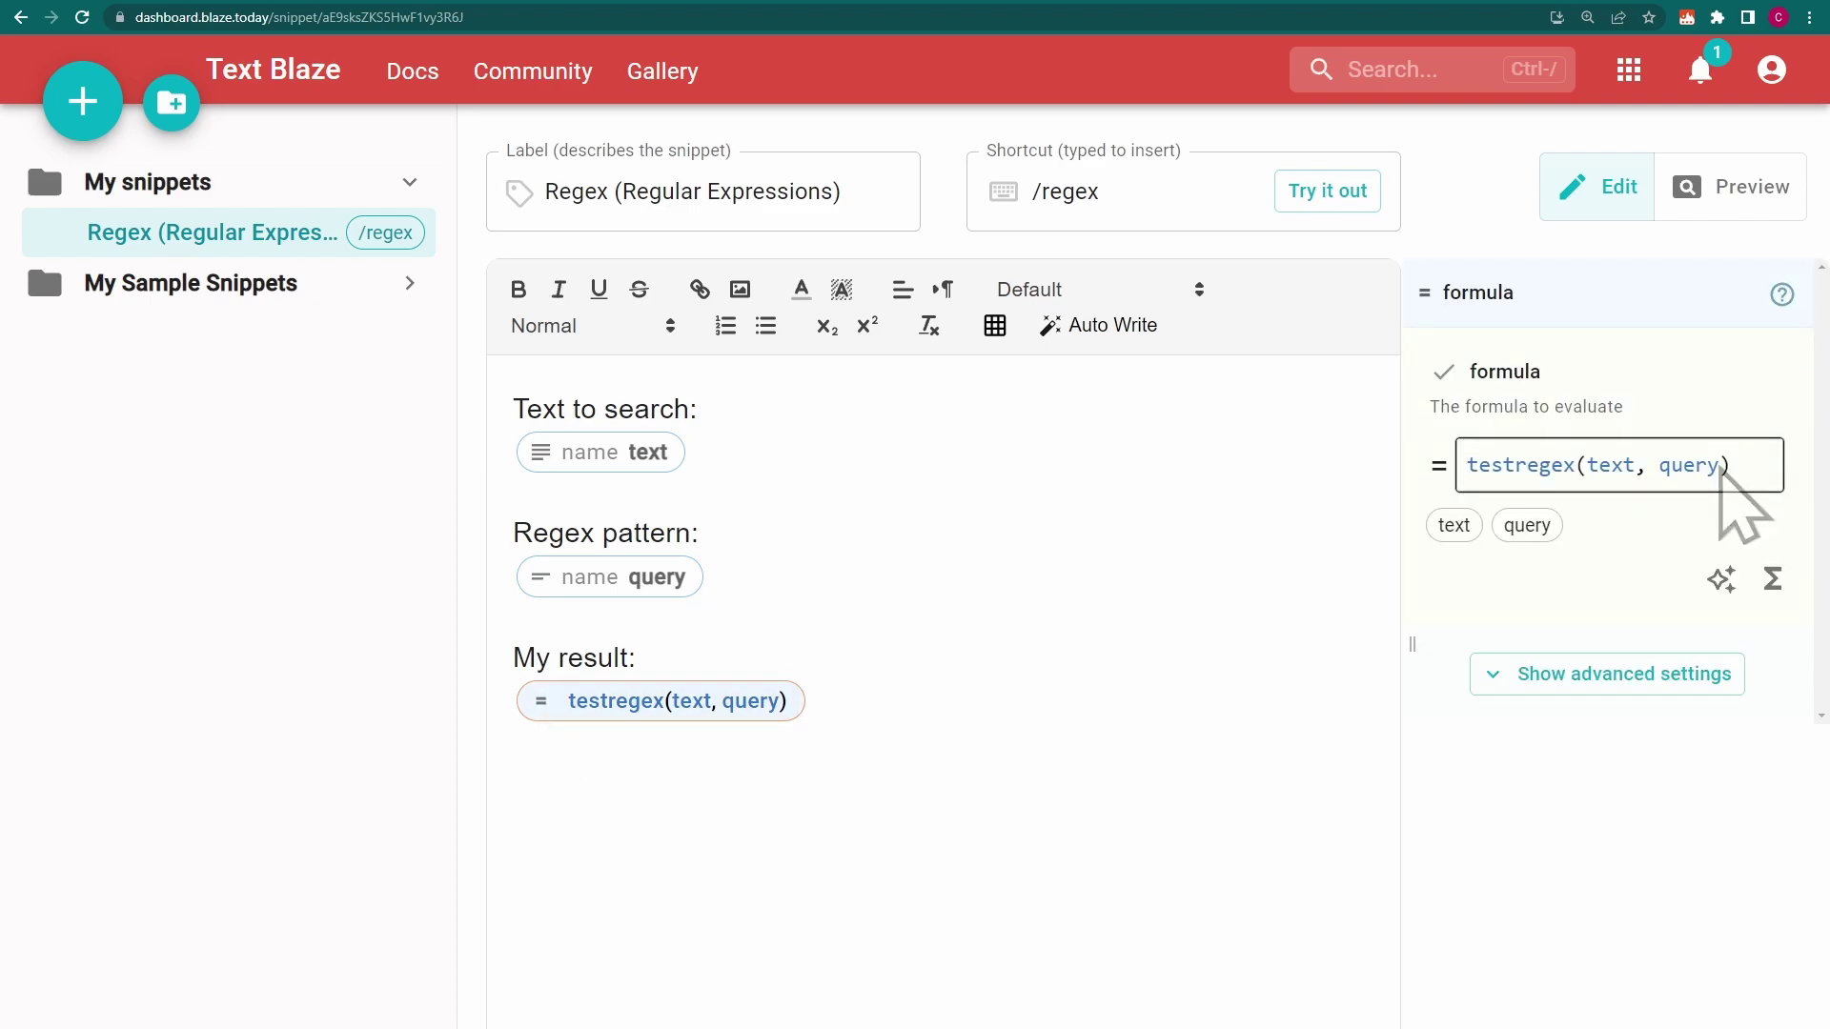
click(1720, 467)
text(, "i)
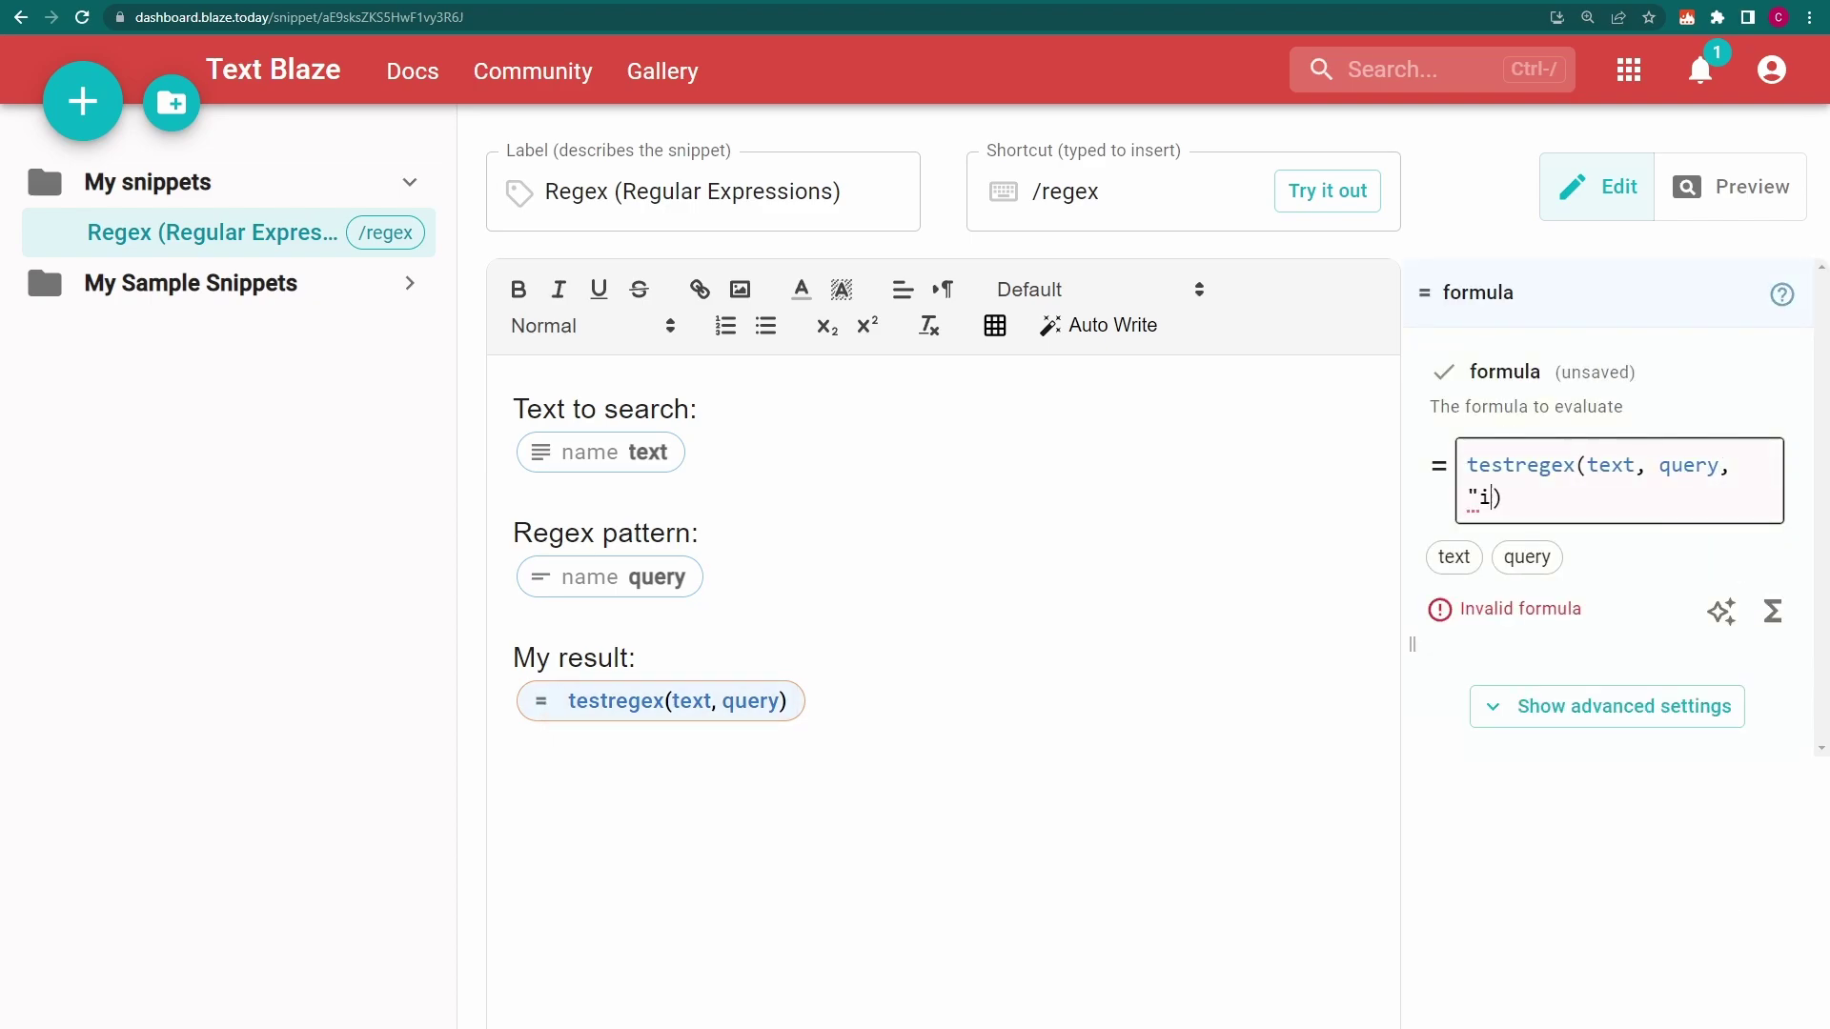
text(")
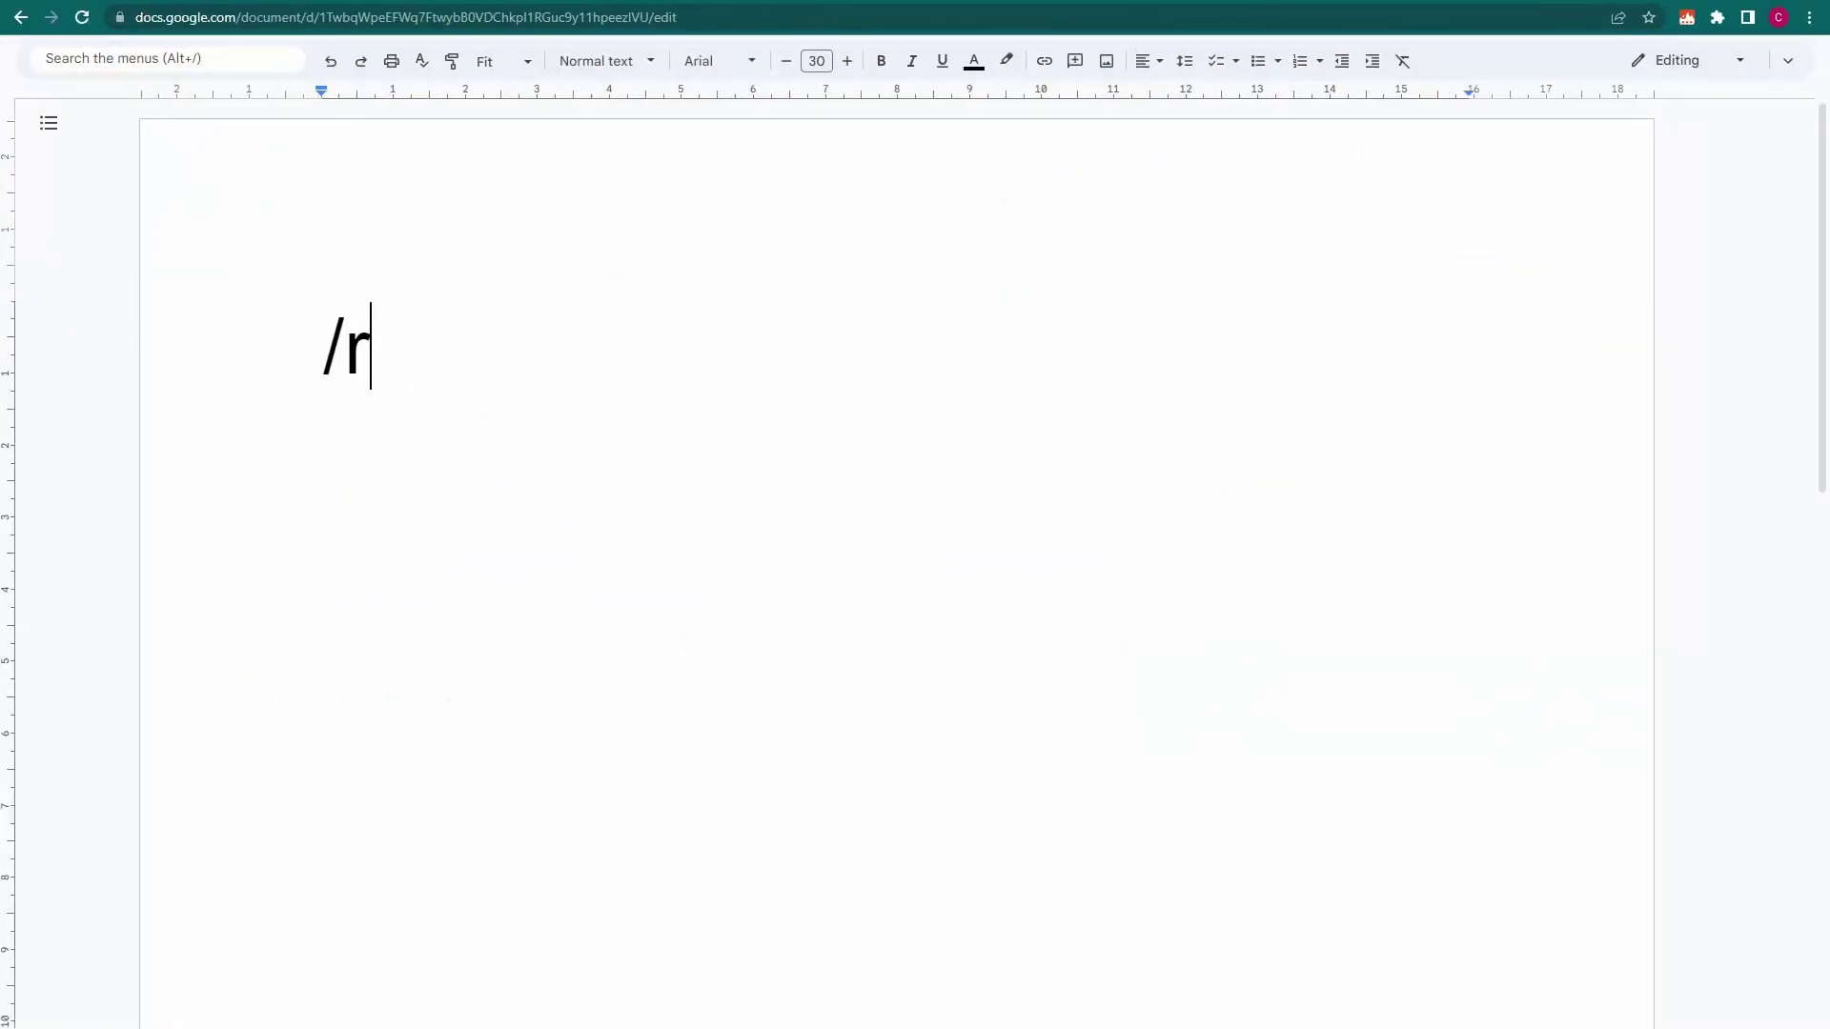
Expand /regex with 'Text Blaze' as search text and 'tExT BLaZE' as pattern, giving yes
text(egexText Blaze)
key(Tab)
text(tExT BLaZE)
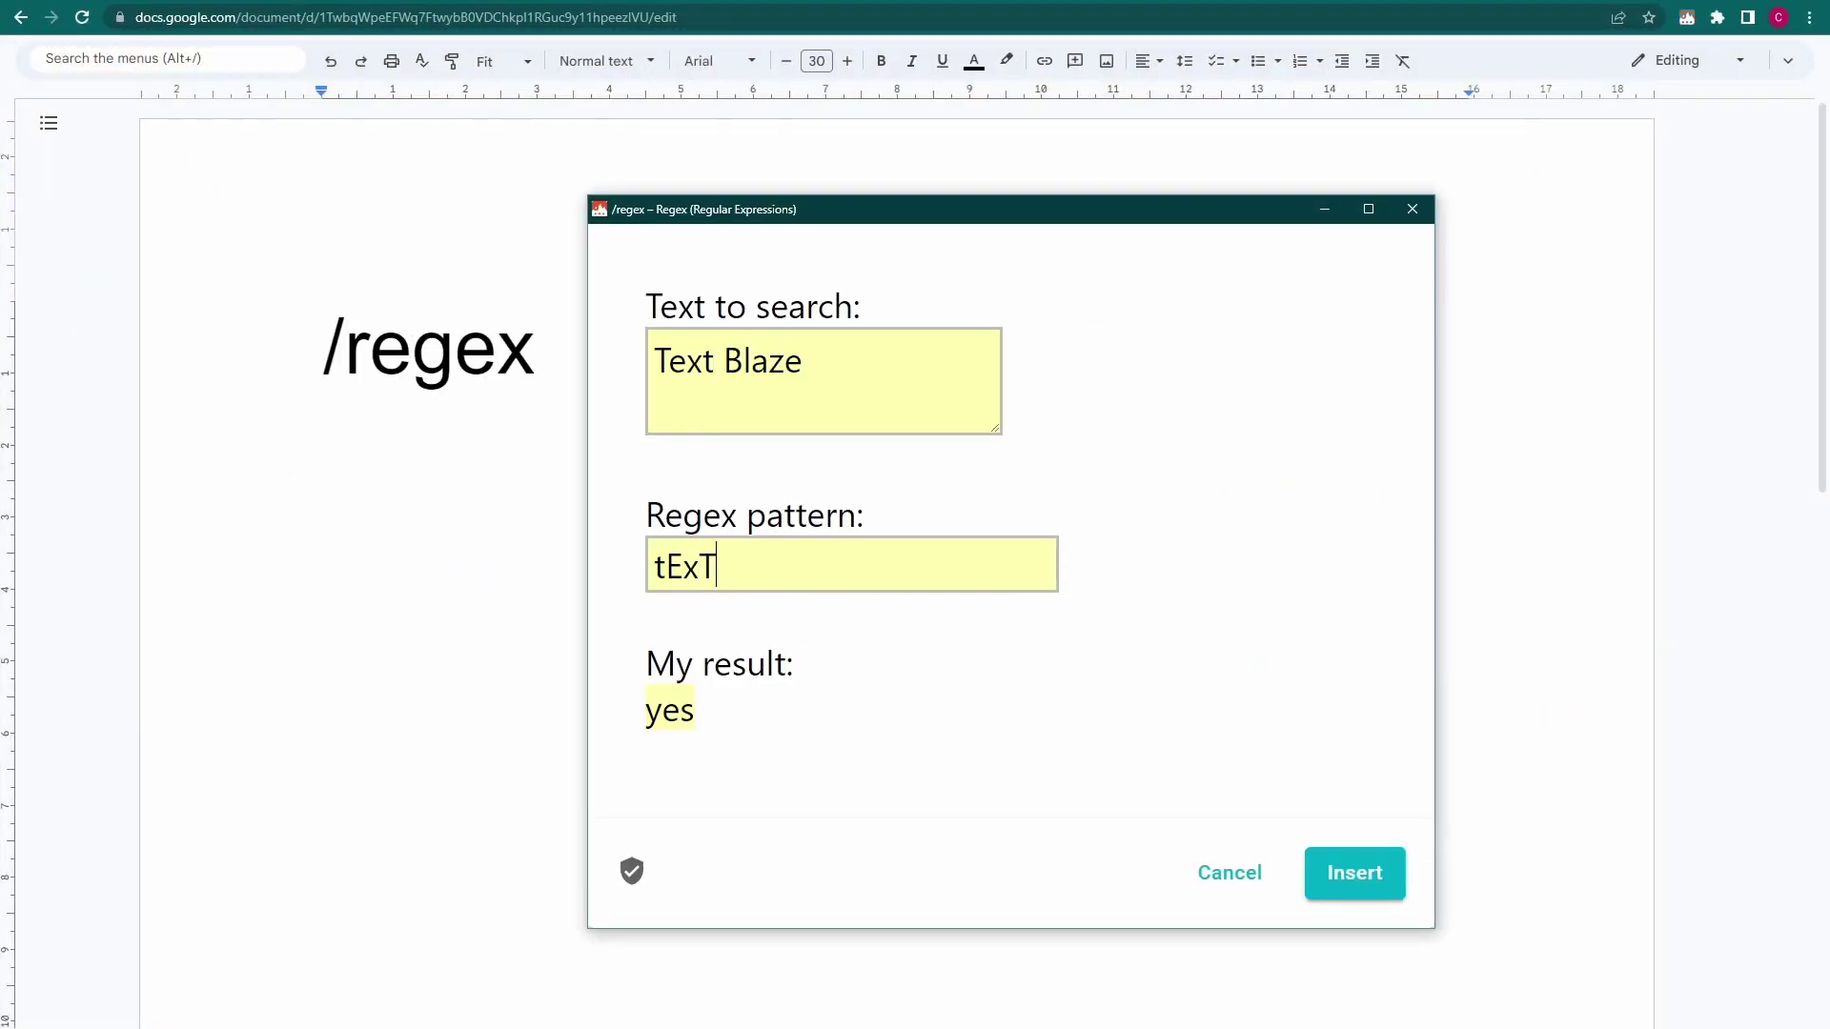
click(1358, 875)
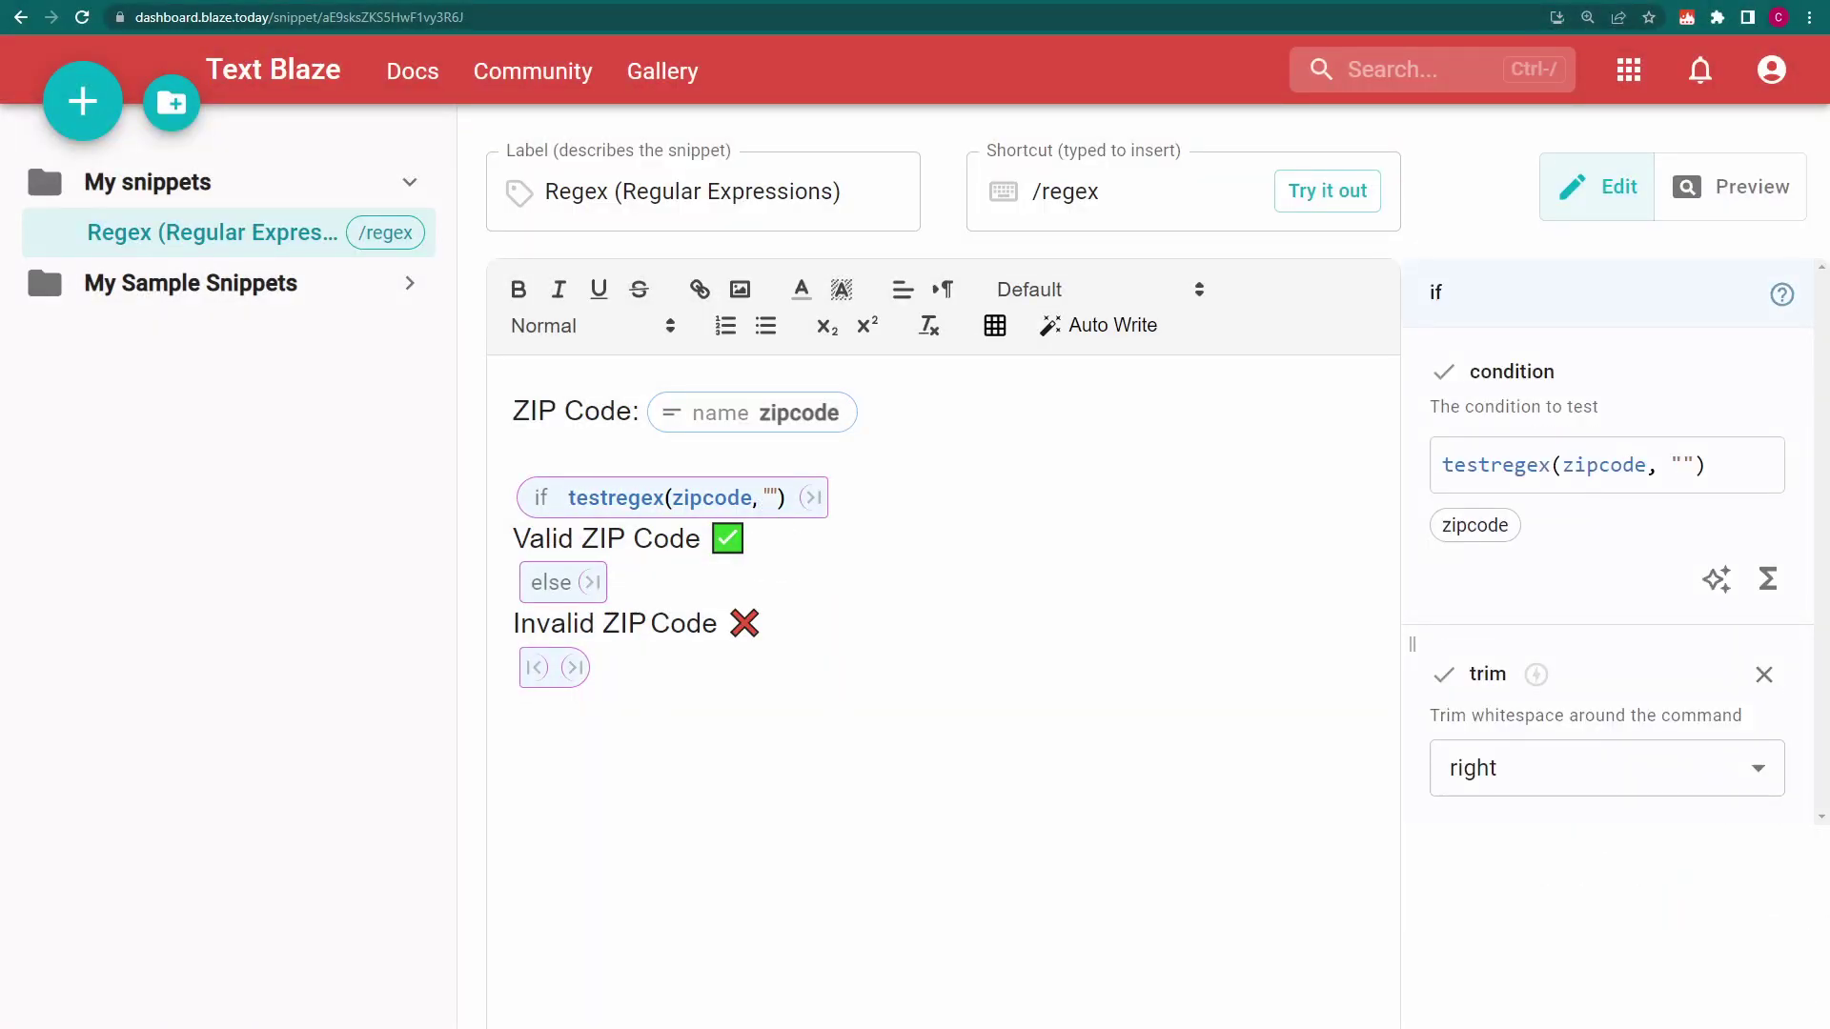
Enter the pattern \w\w\s\d\d\d\d\d-\d\d\d\d between the testregex condition's quotes
click(1688, 465)
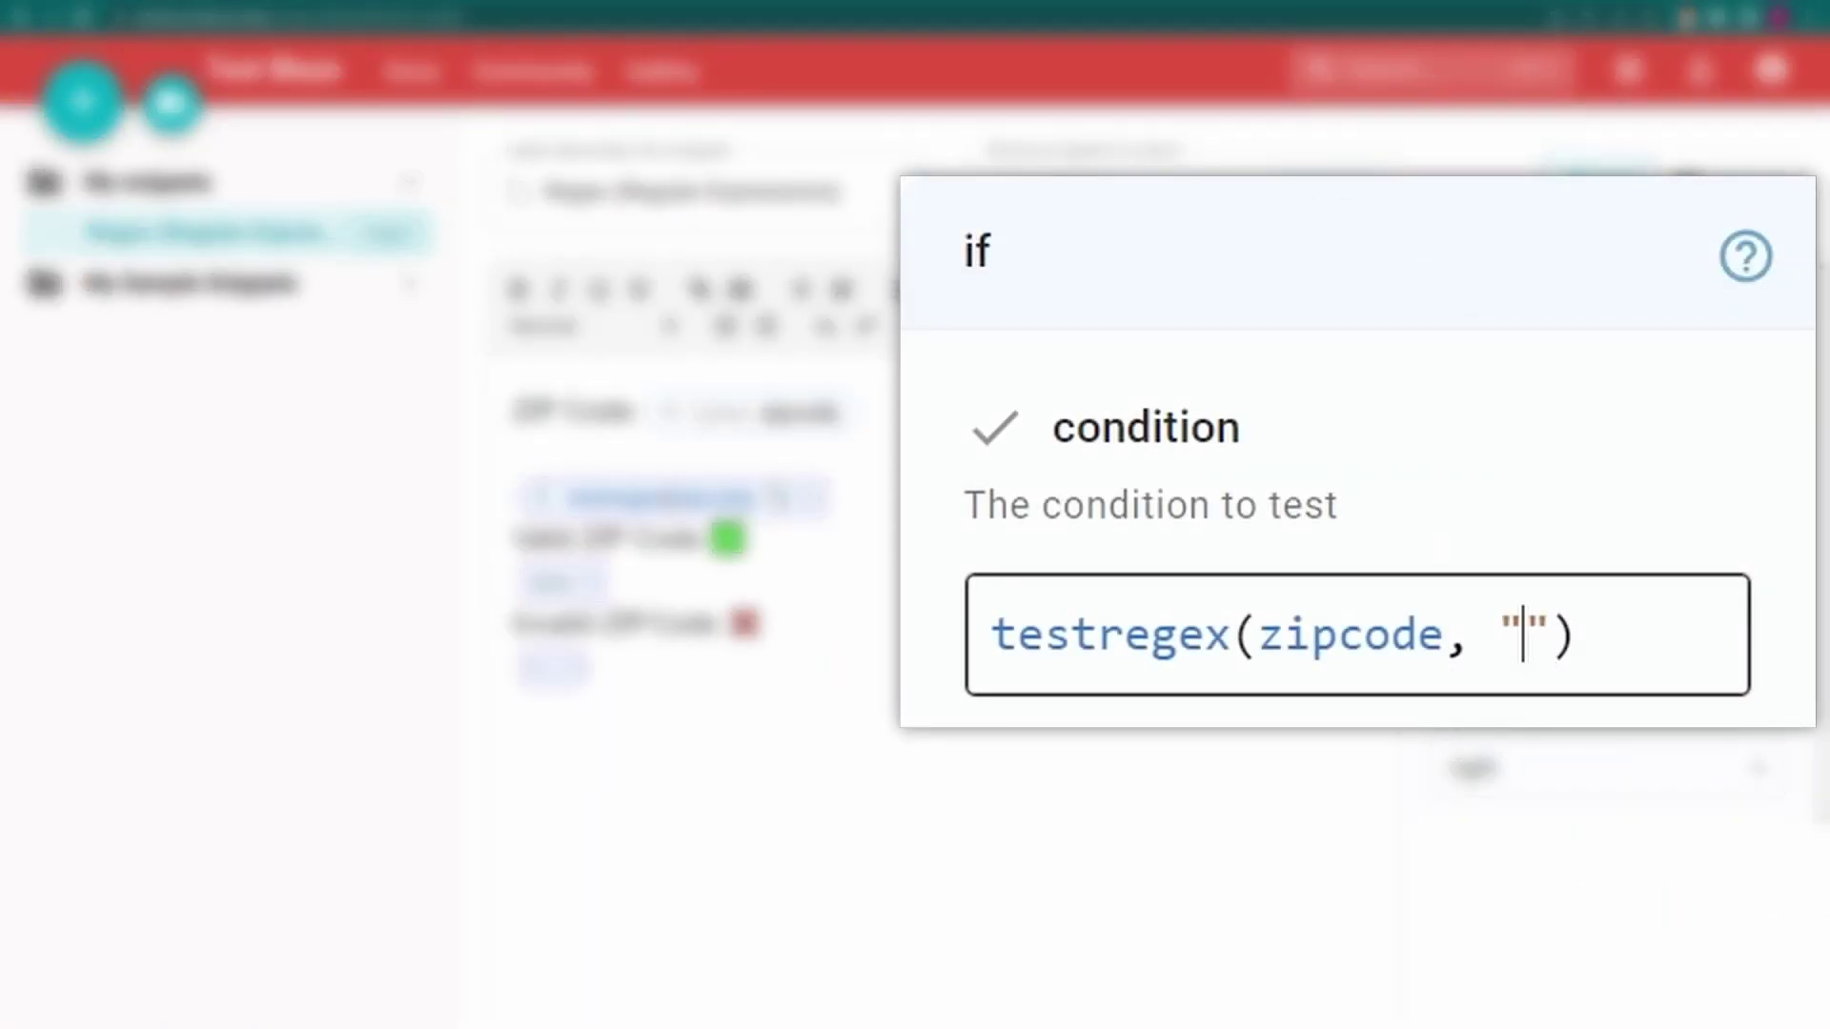
text(\w\w)
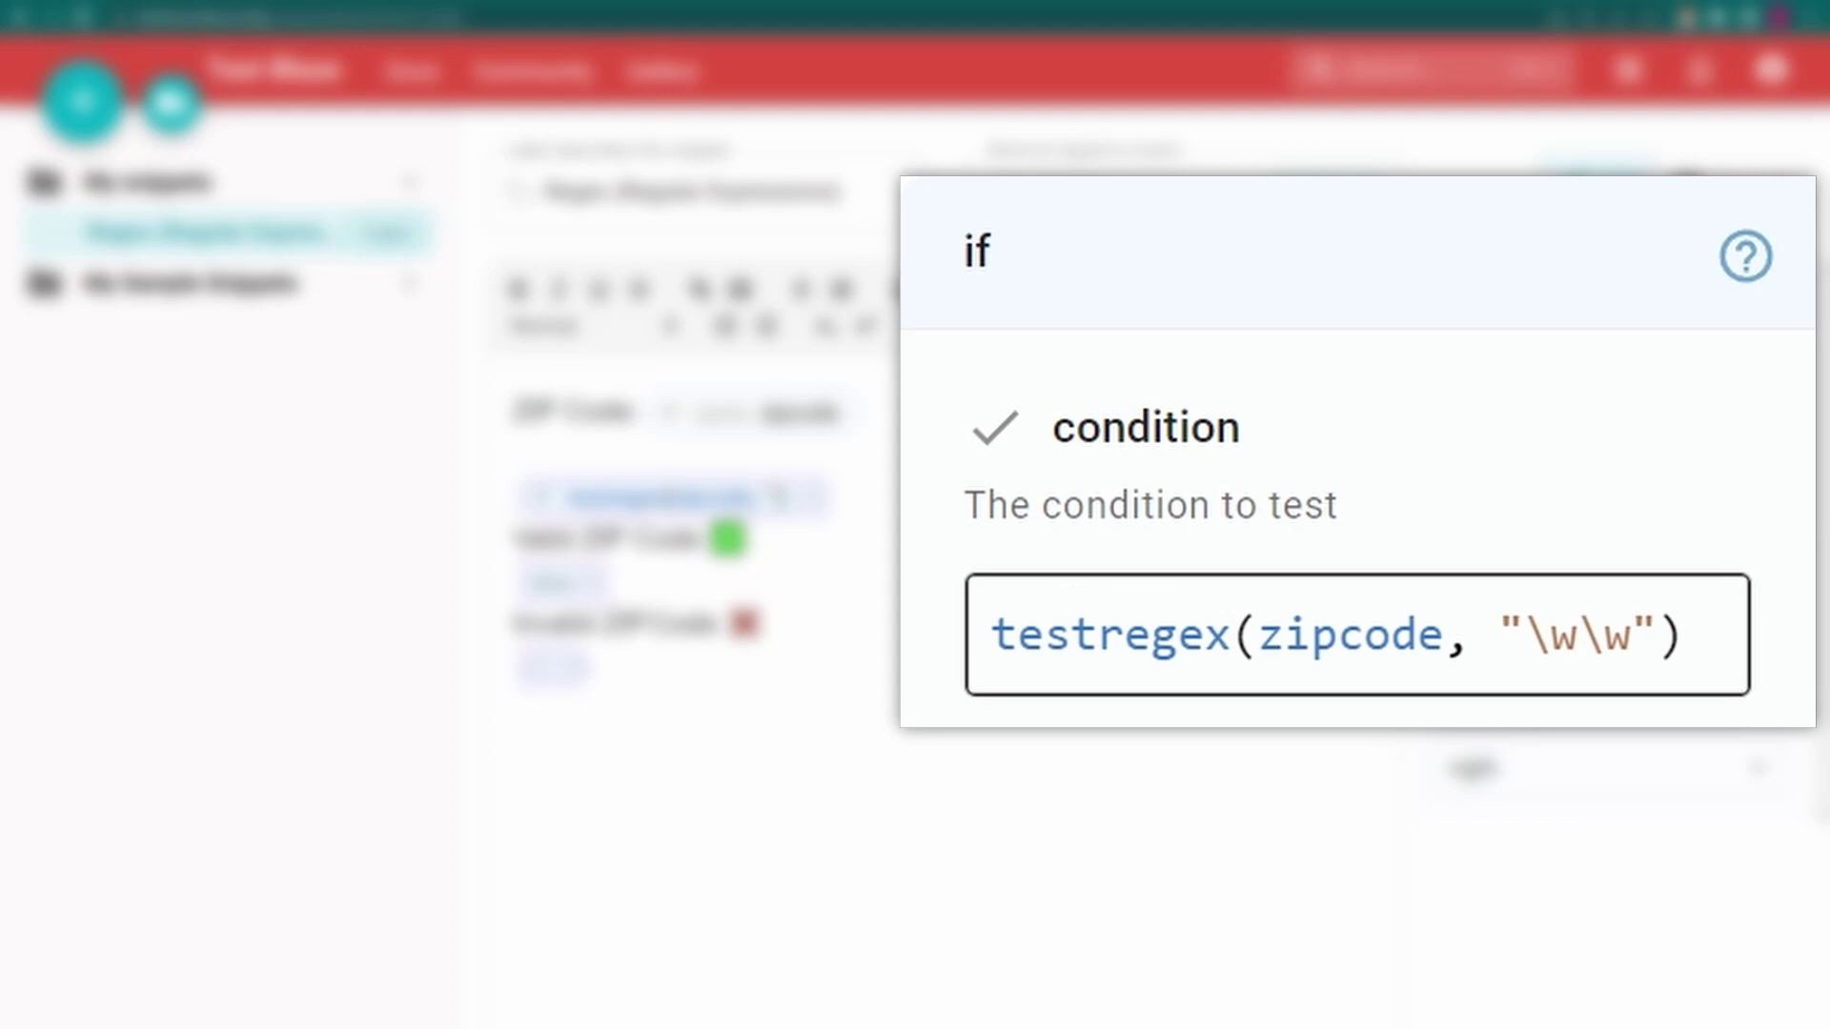
text(\s)
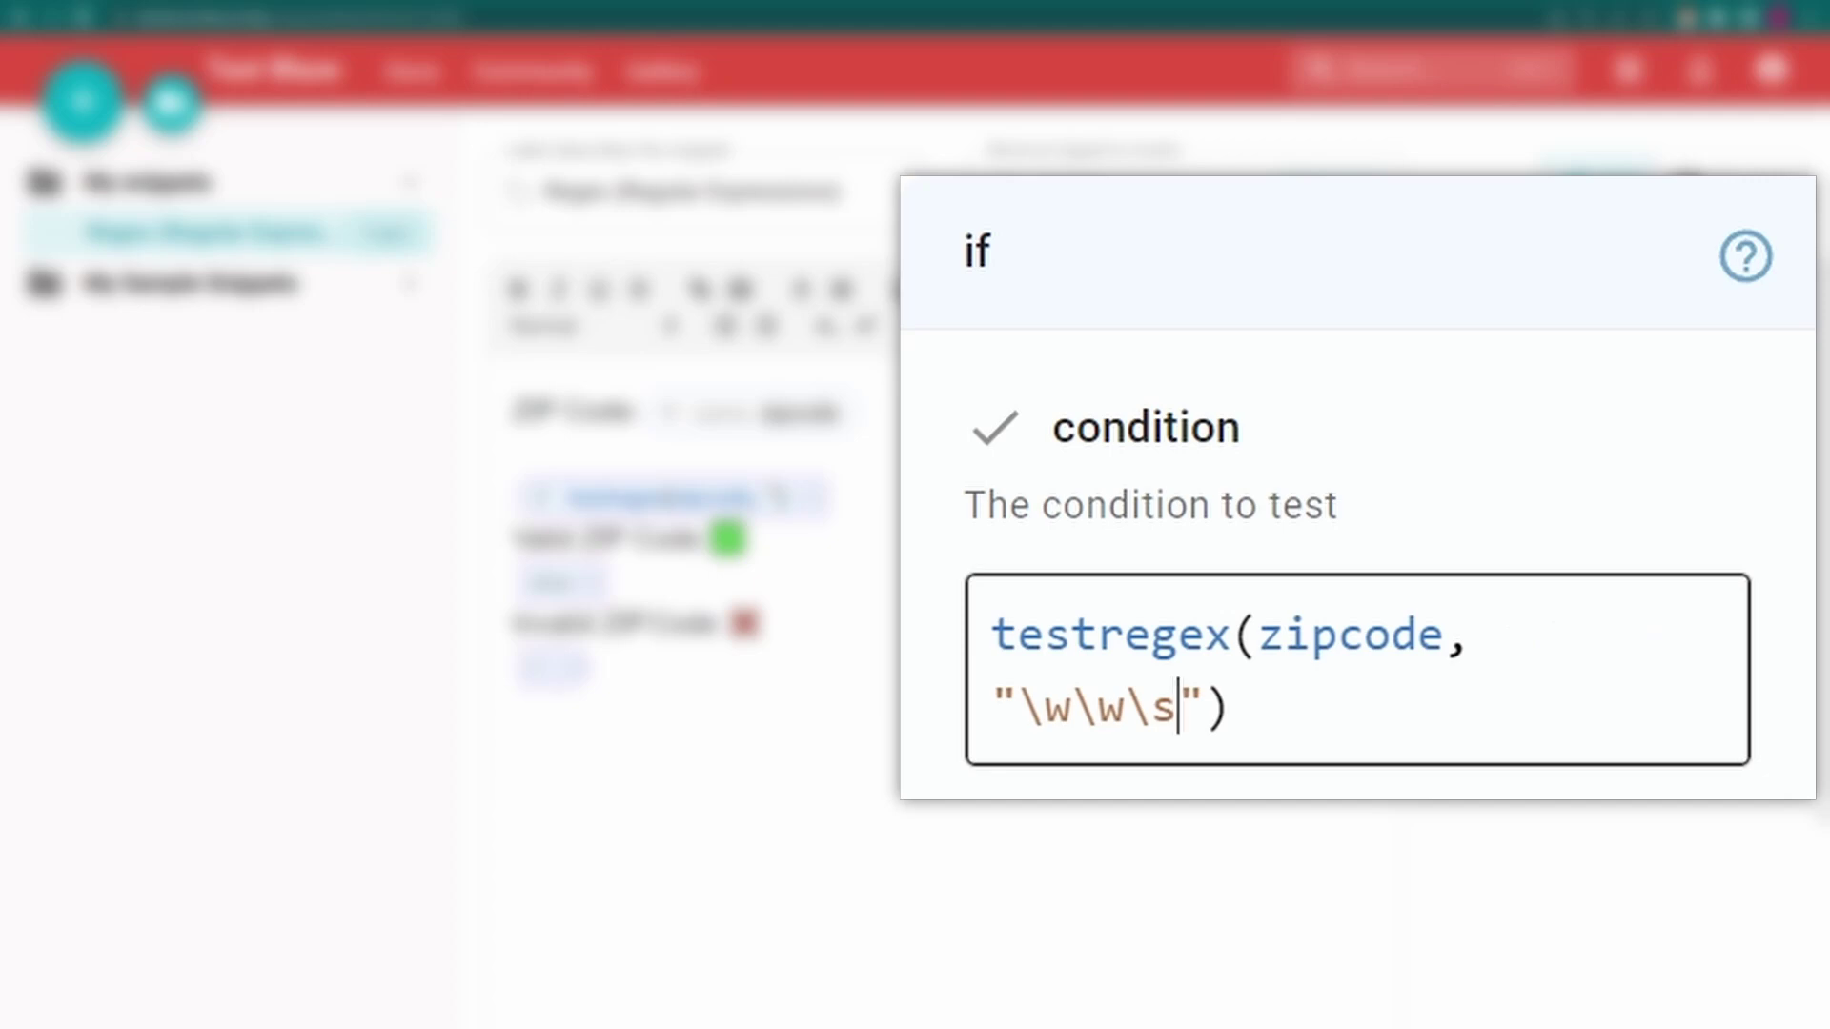
text(\d\d\d\d\d)
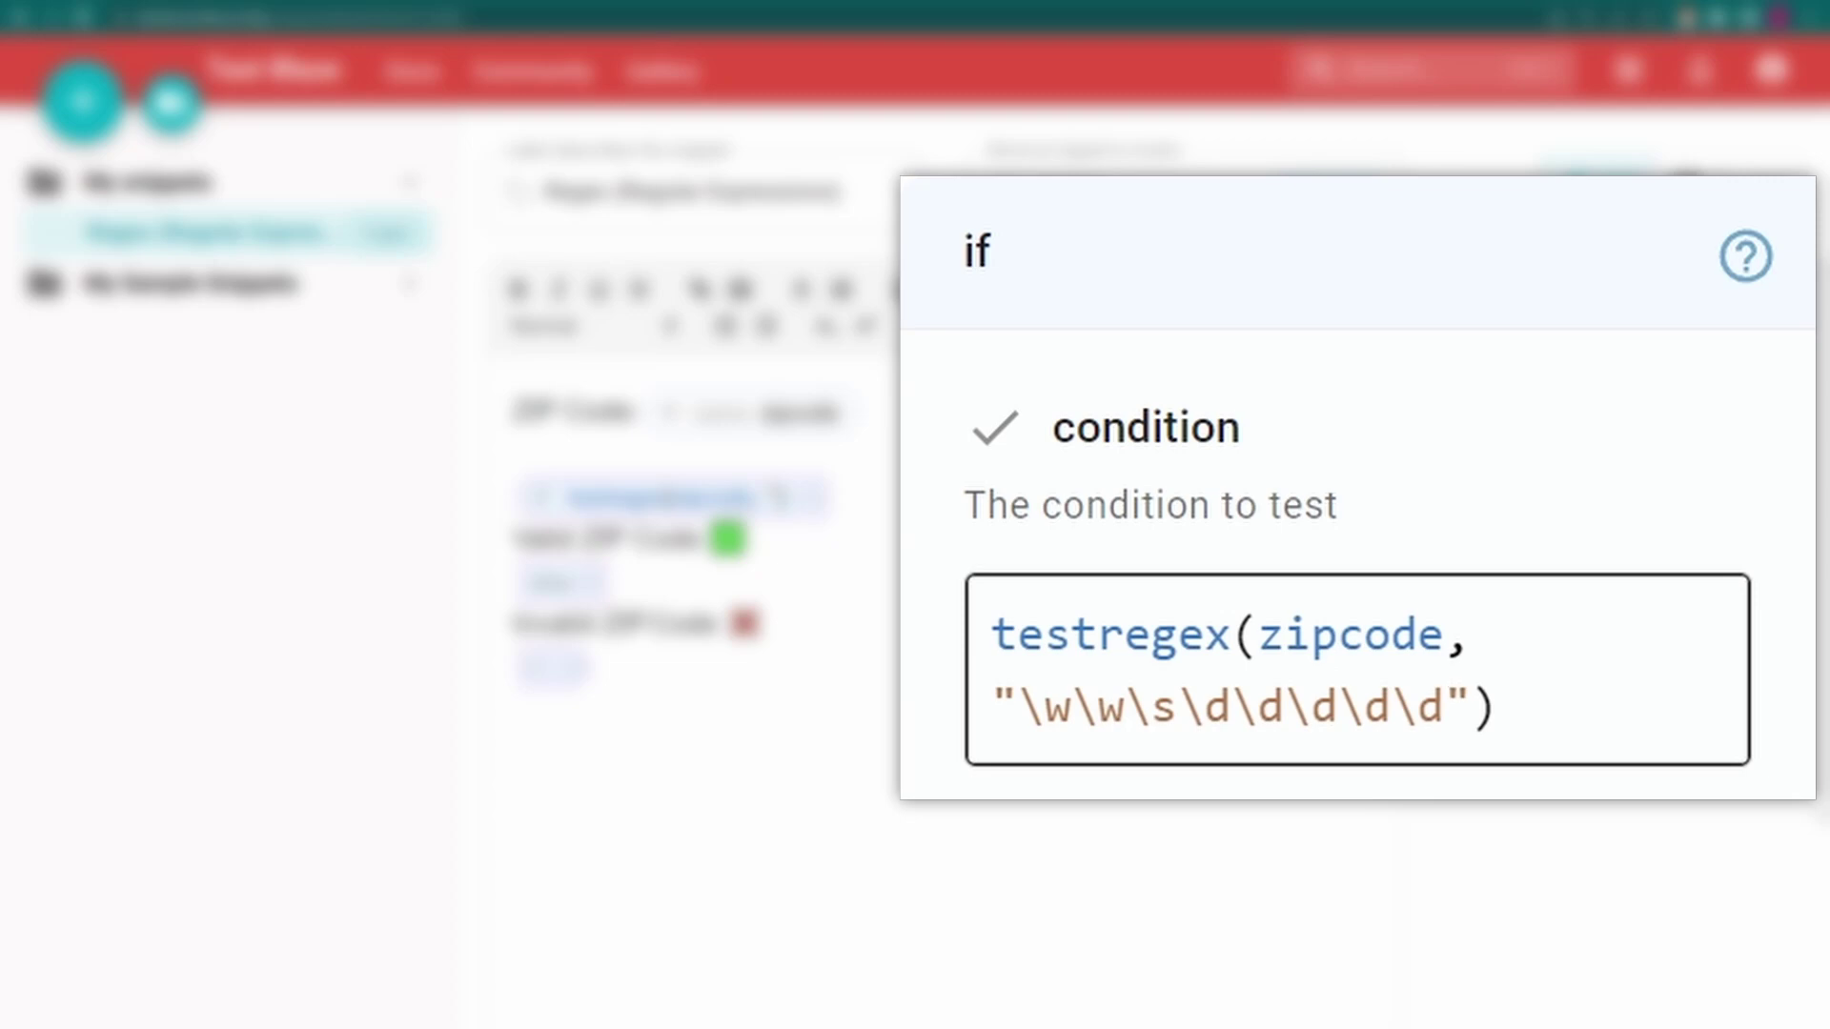
text(-\d\d\d\d)
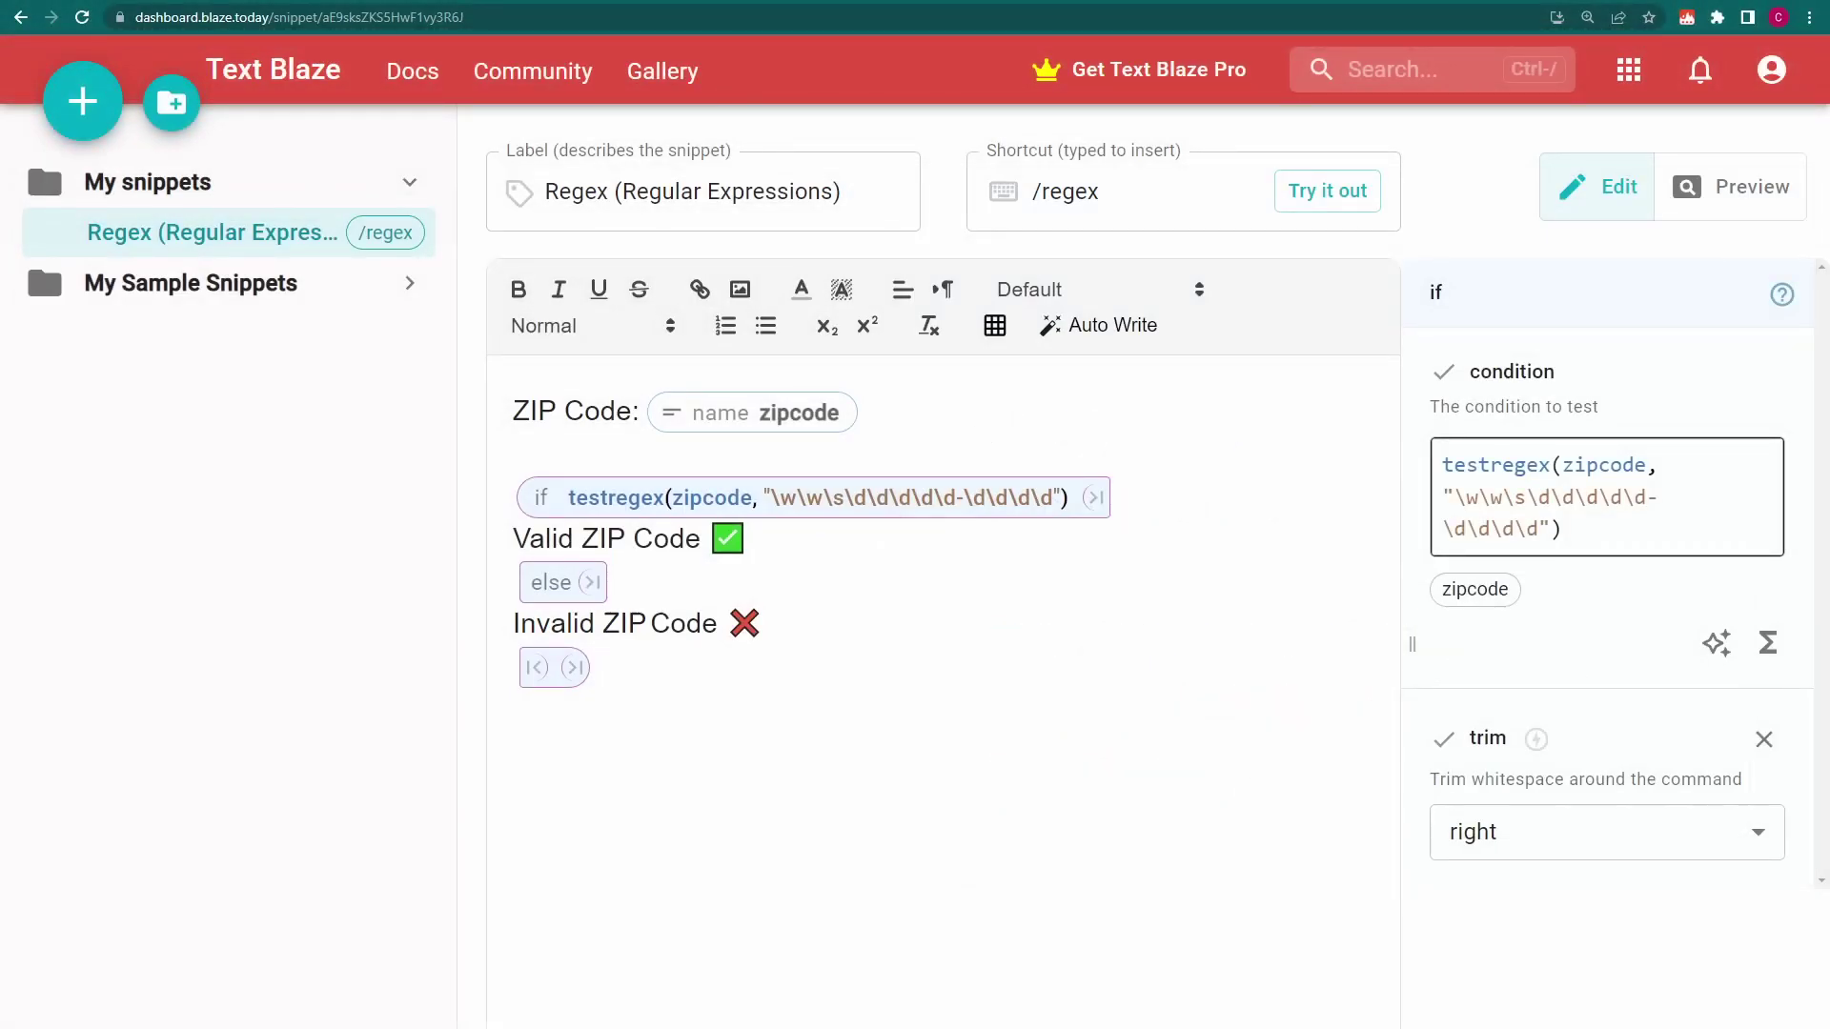
In the preview, paste a sample ZIP and change it to IT 12345-9876
click(1750, 188)
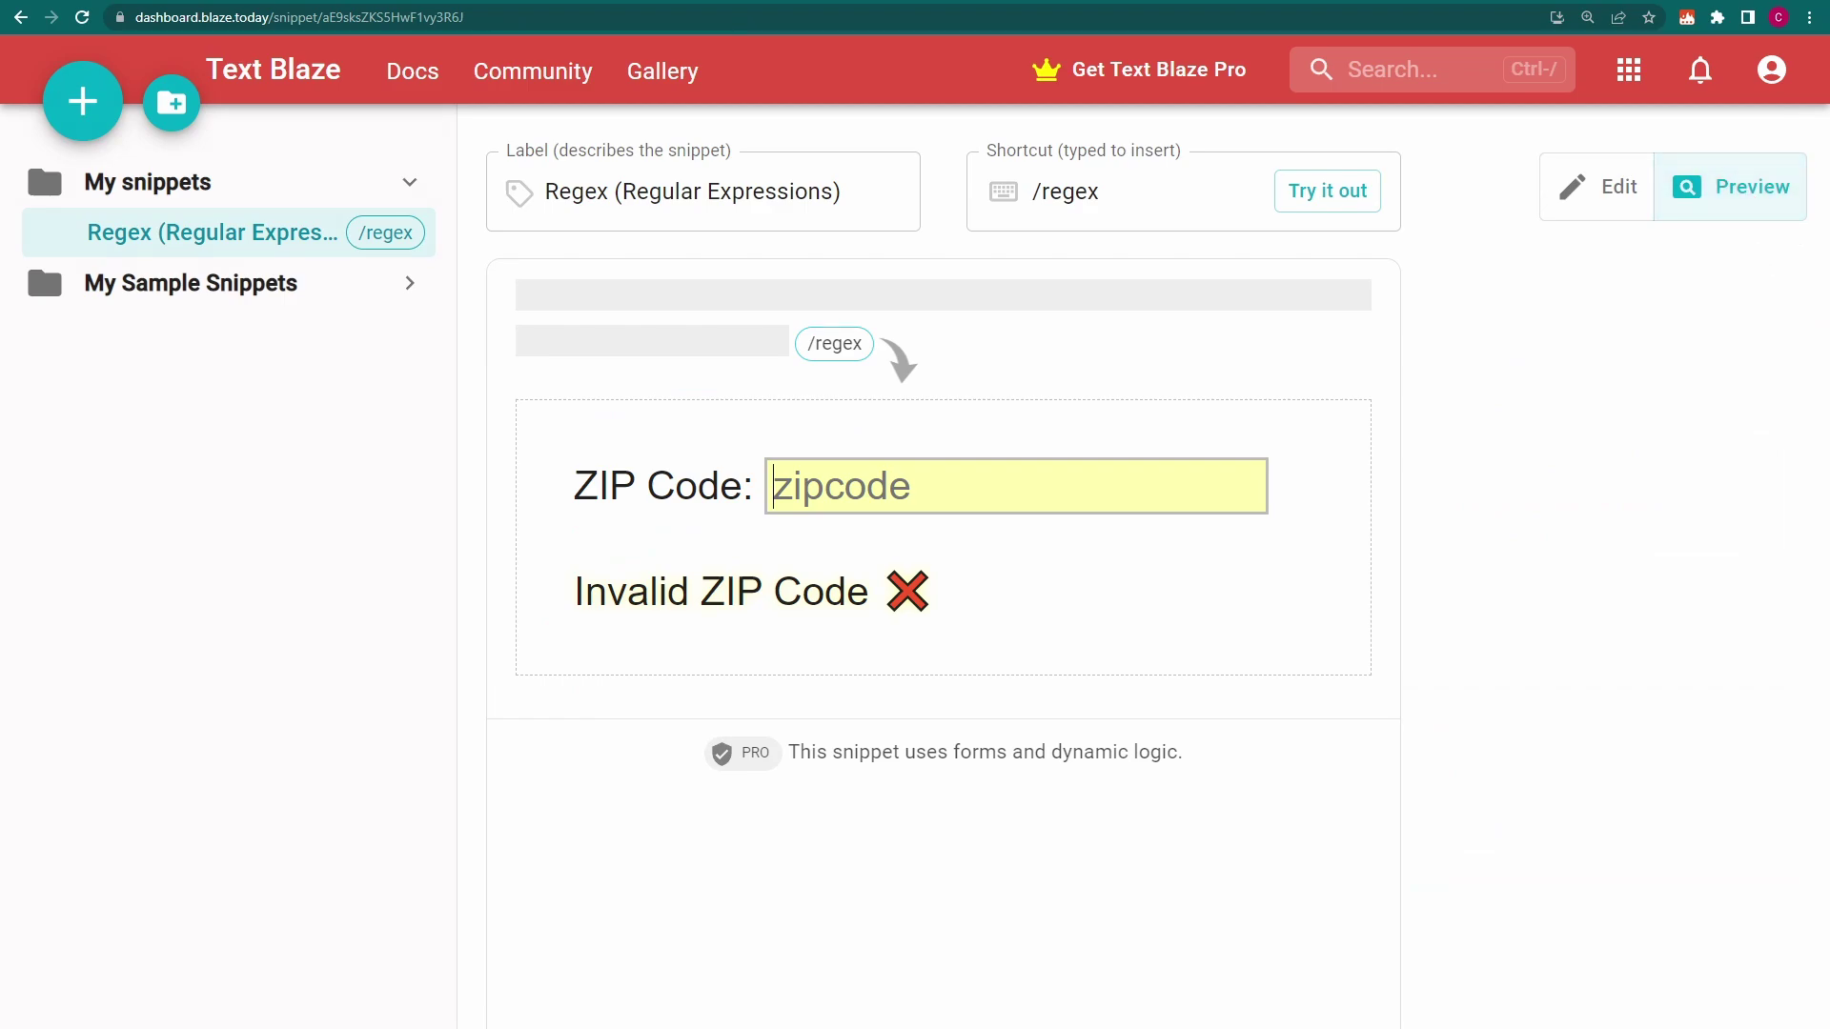
text(DE 19947-4152)
double_click(793, 486)
text(IT)
double_click(875, 486)
text(12345)
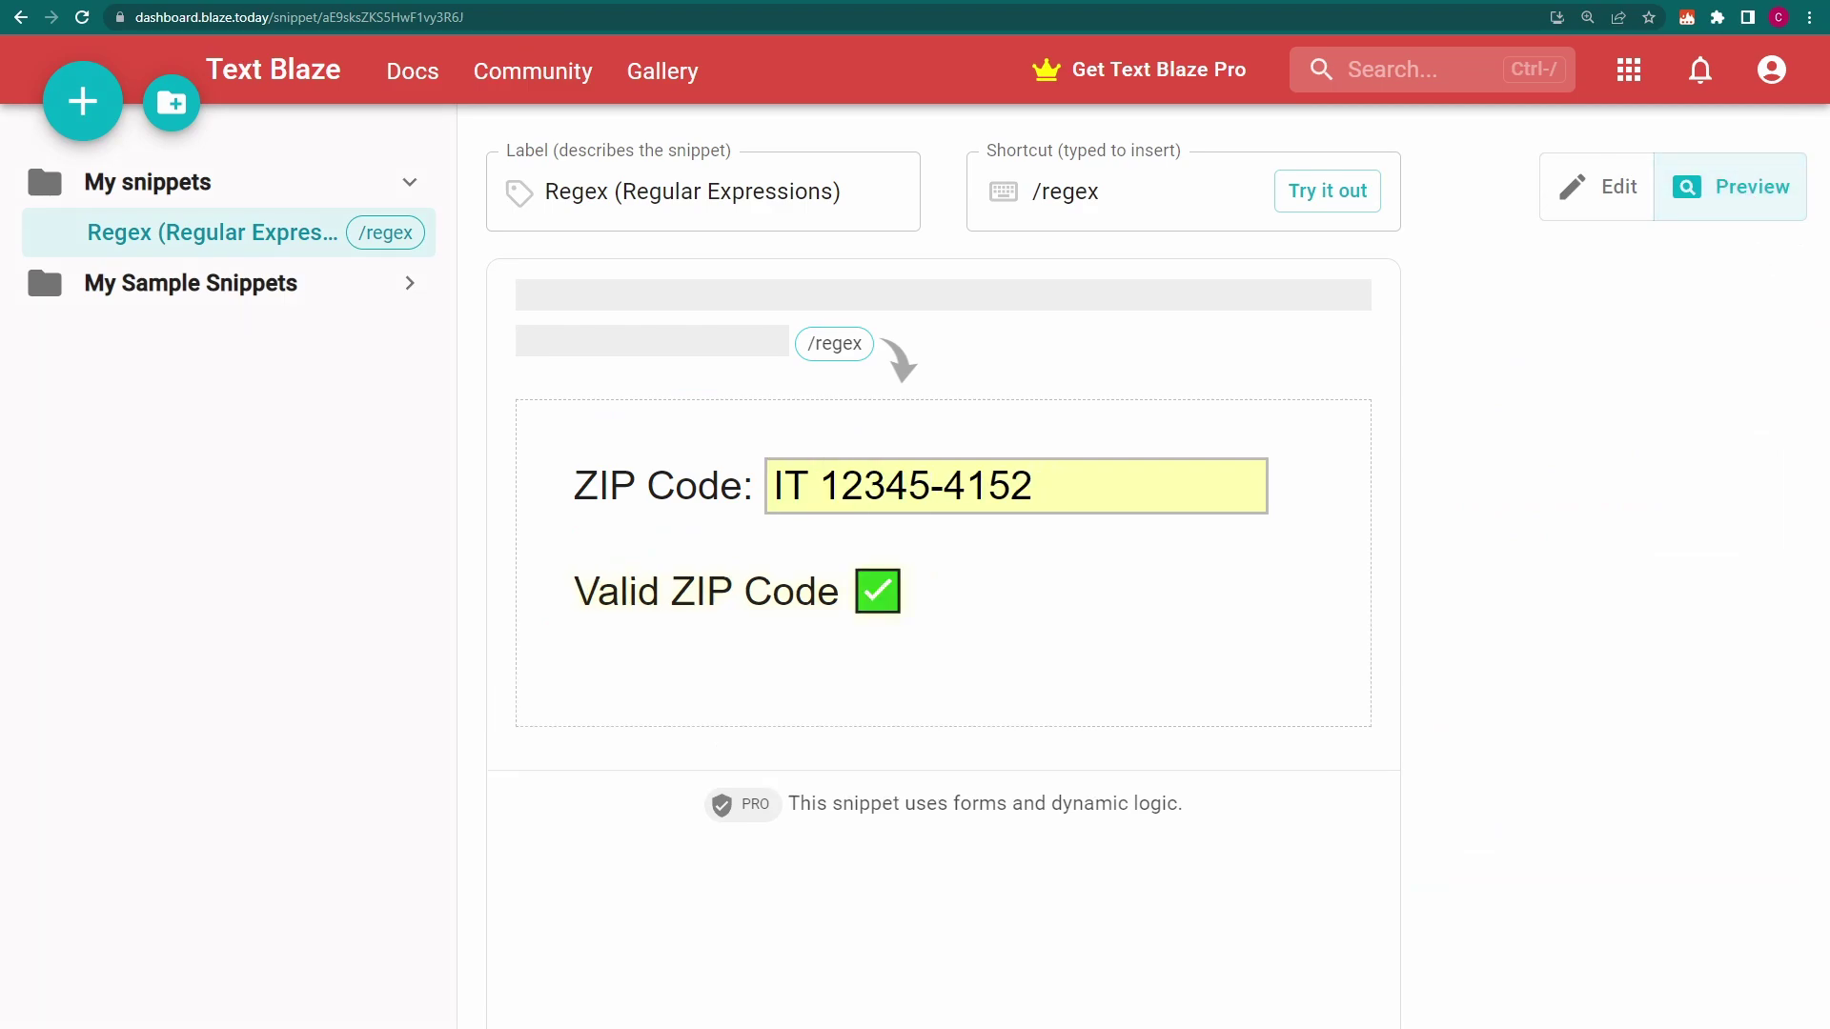
double_click(988, 486)
text(9876)
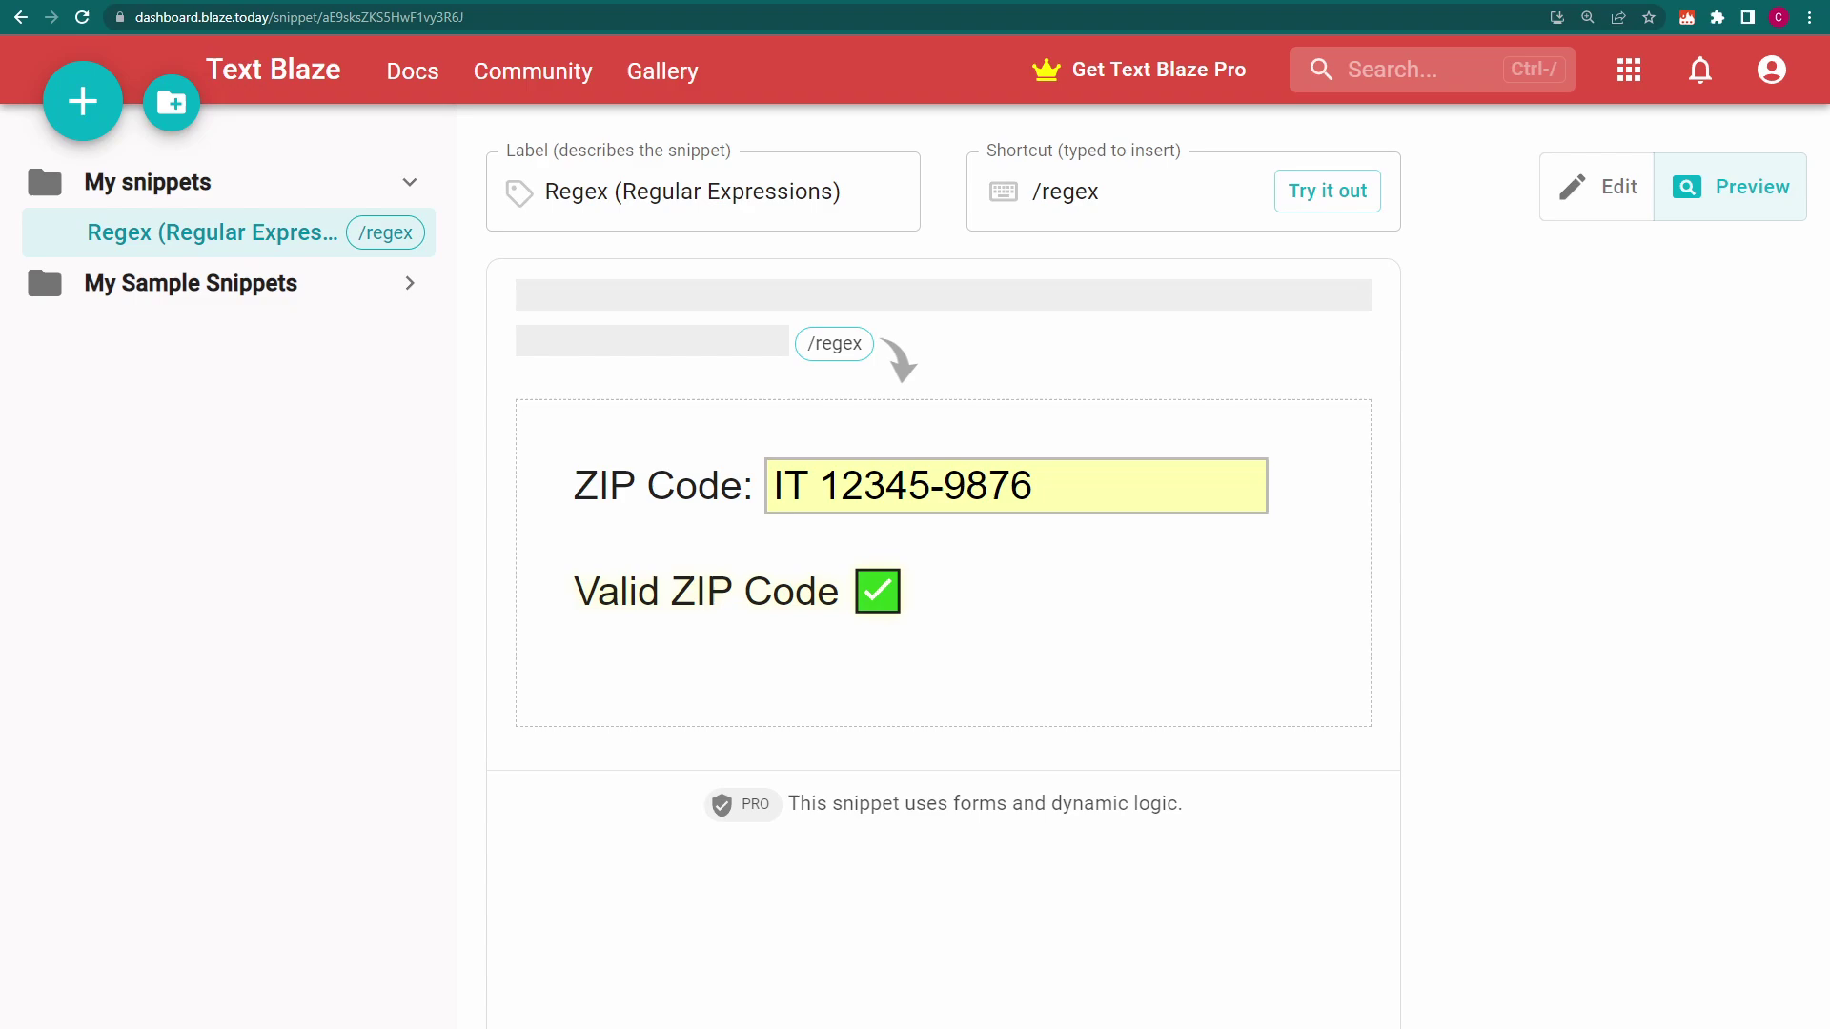
Delete and restore the I and the 3, confirming each altered code is invalid
click(783, 486)
key(BackSpace)
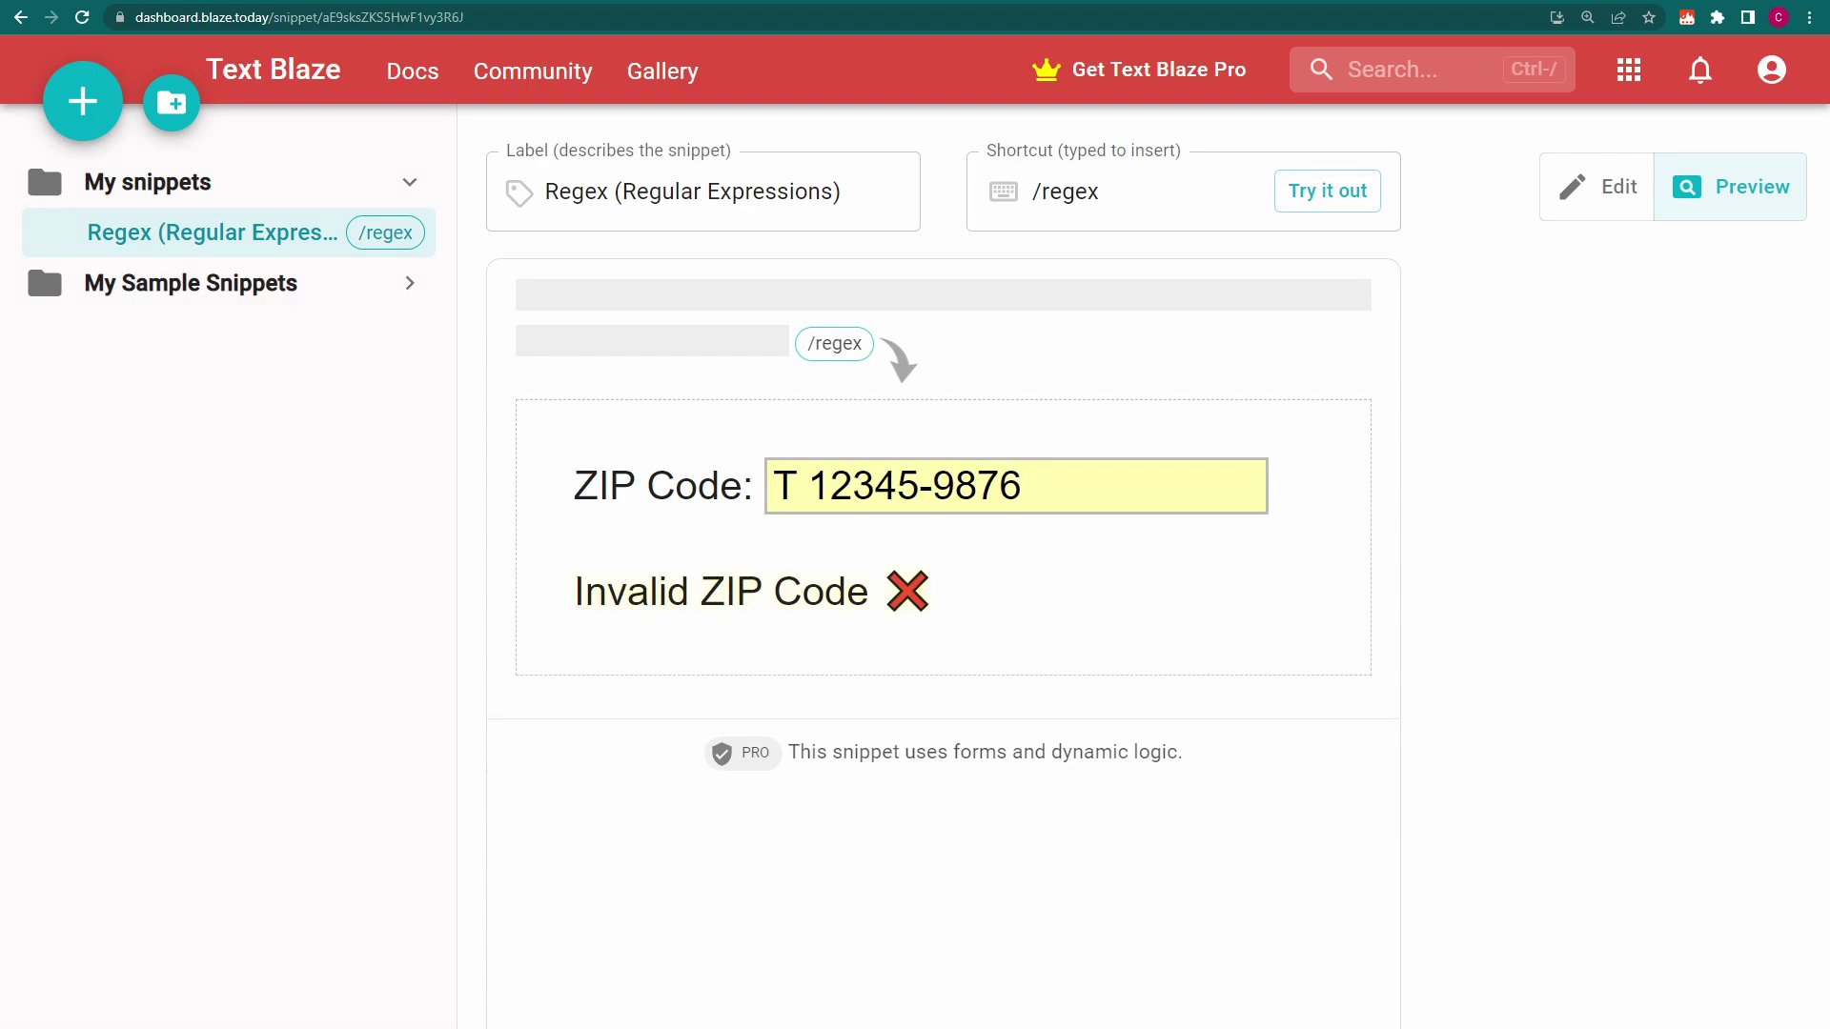
text(I)
click(883, 486)
key(BackSpace)
text(3)
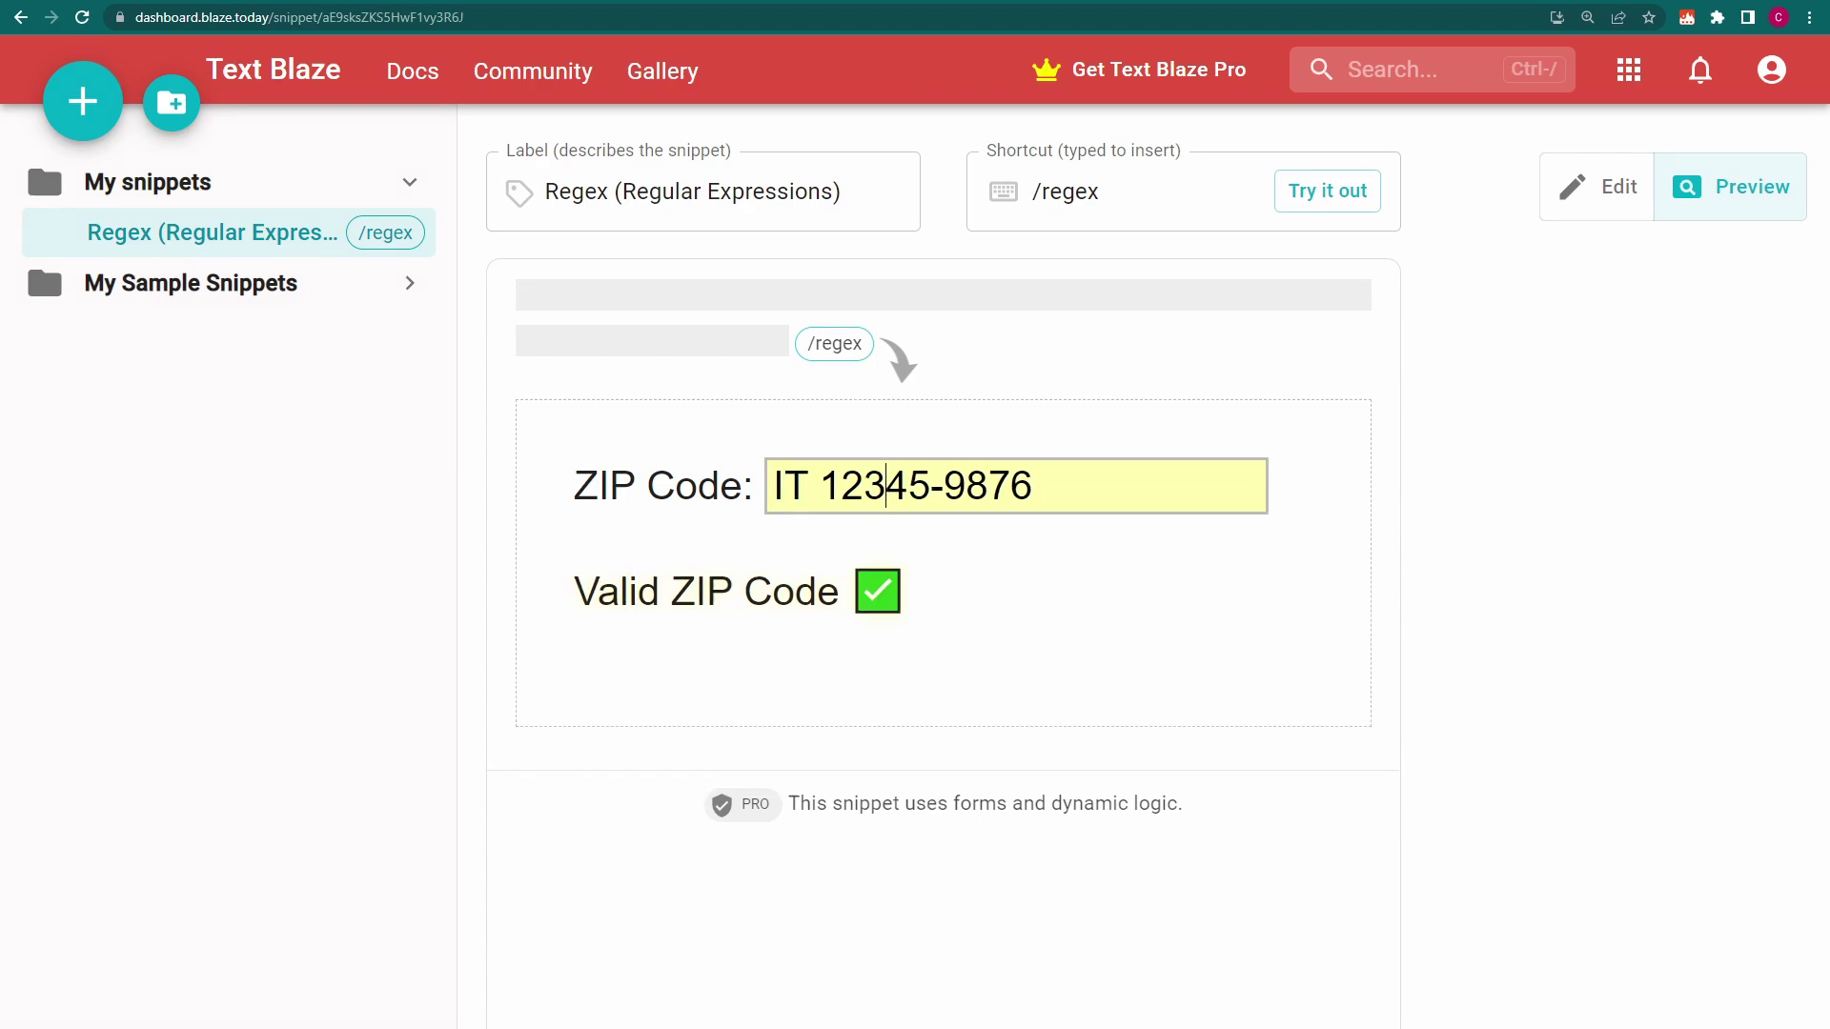
Swap the hyphen for a slash and back, so IT 12345-9876 shows valid
click(944, 486)
key(BackSpace)
text(/)
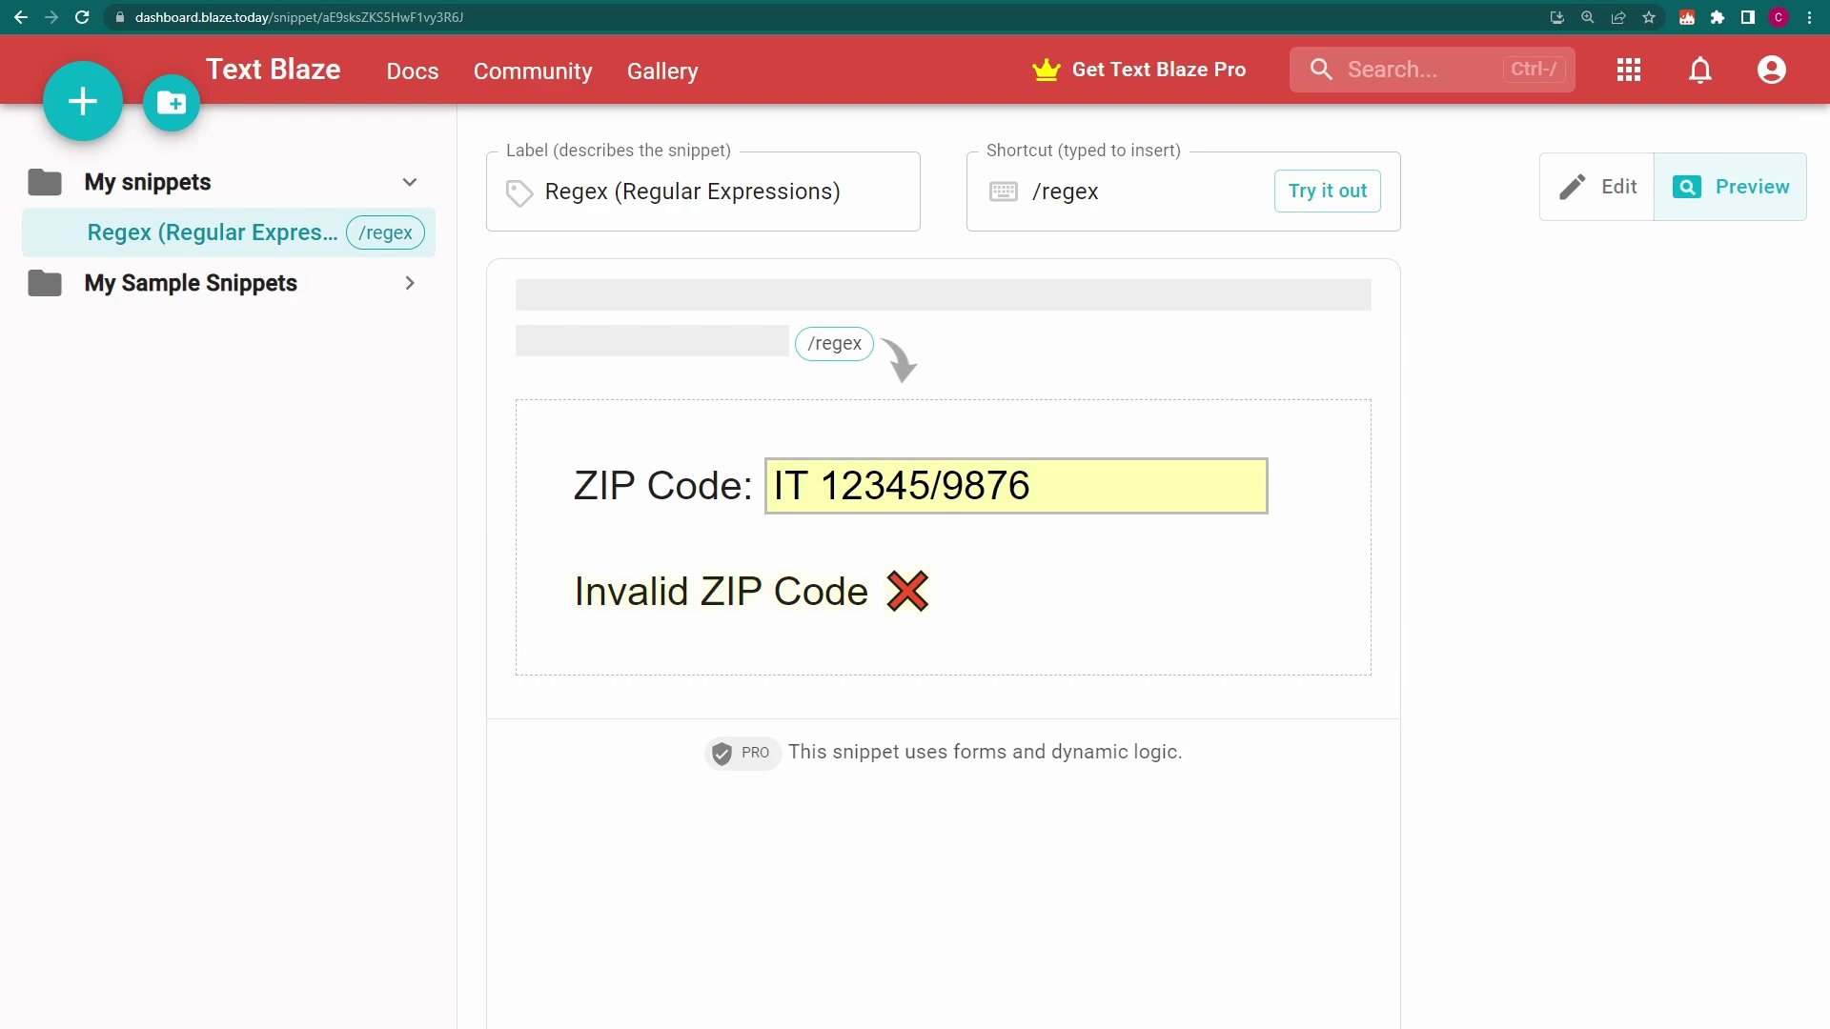
key(BackSpace)
text(-)
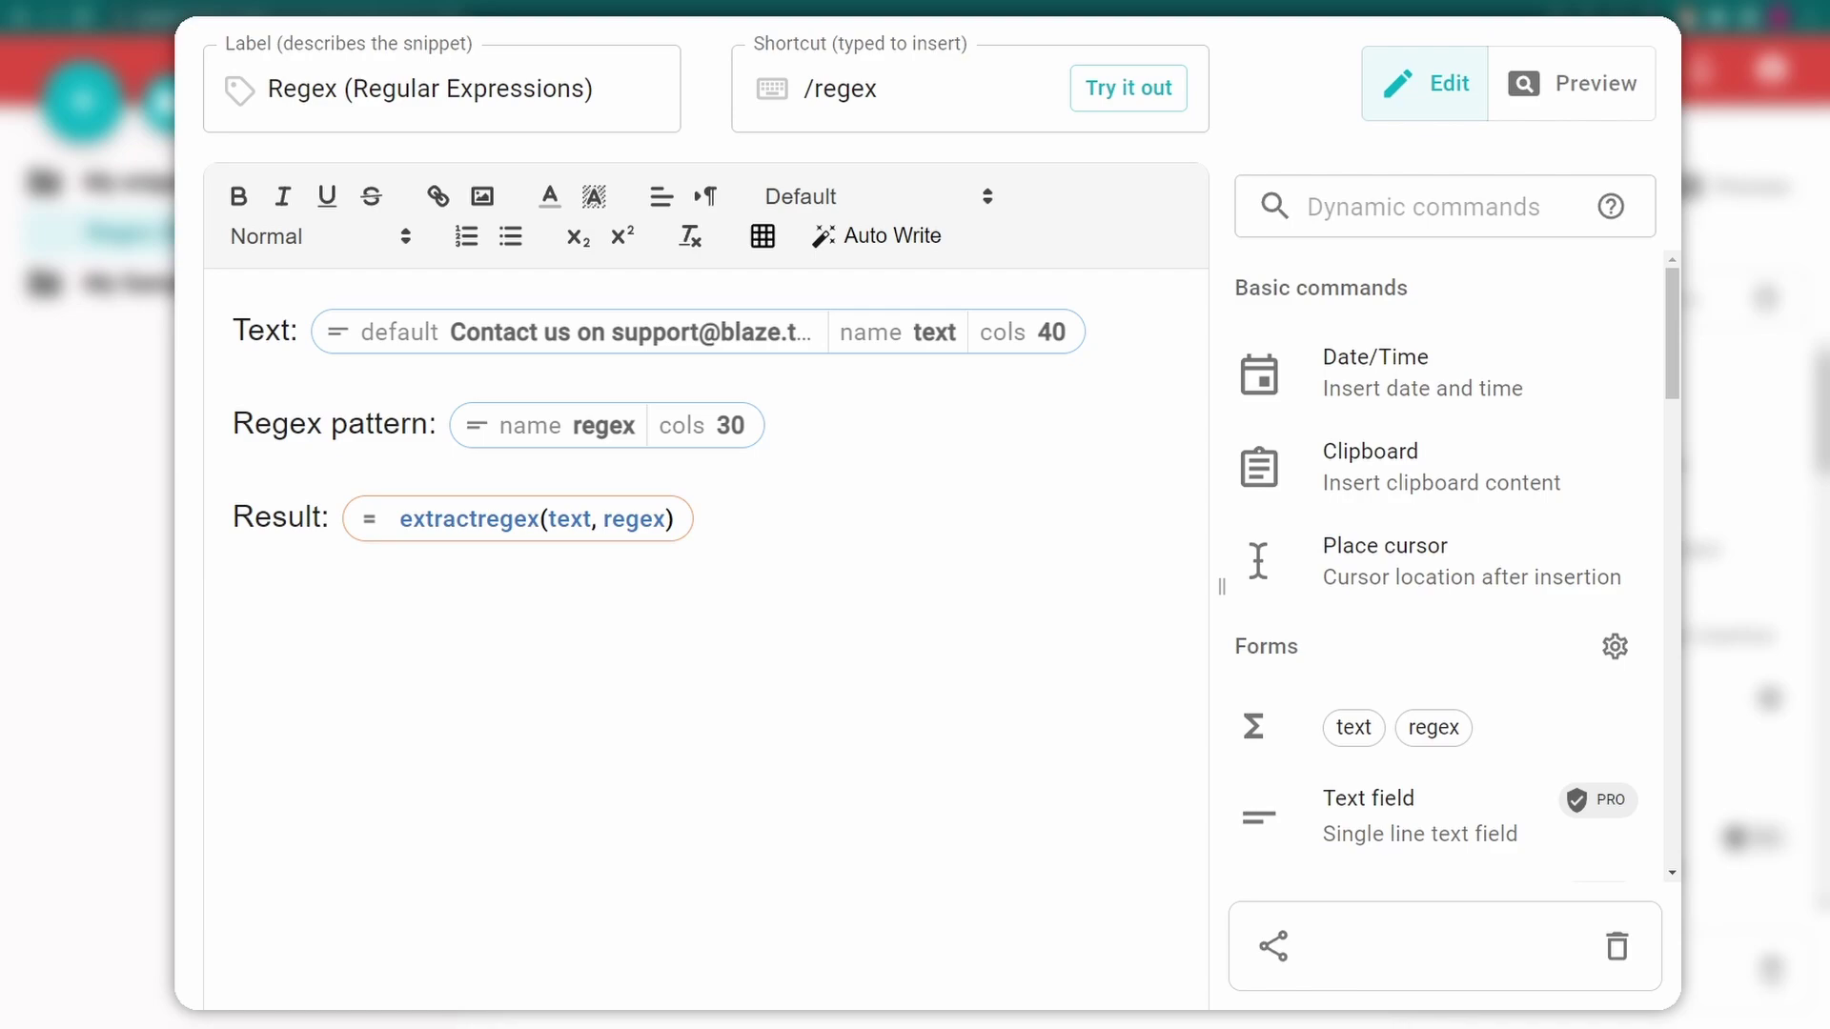
Inspect the Text, Regex pattern and extractregex Result settings, then trigger /regex in a Gmail draft
click(736, 340)
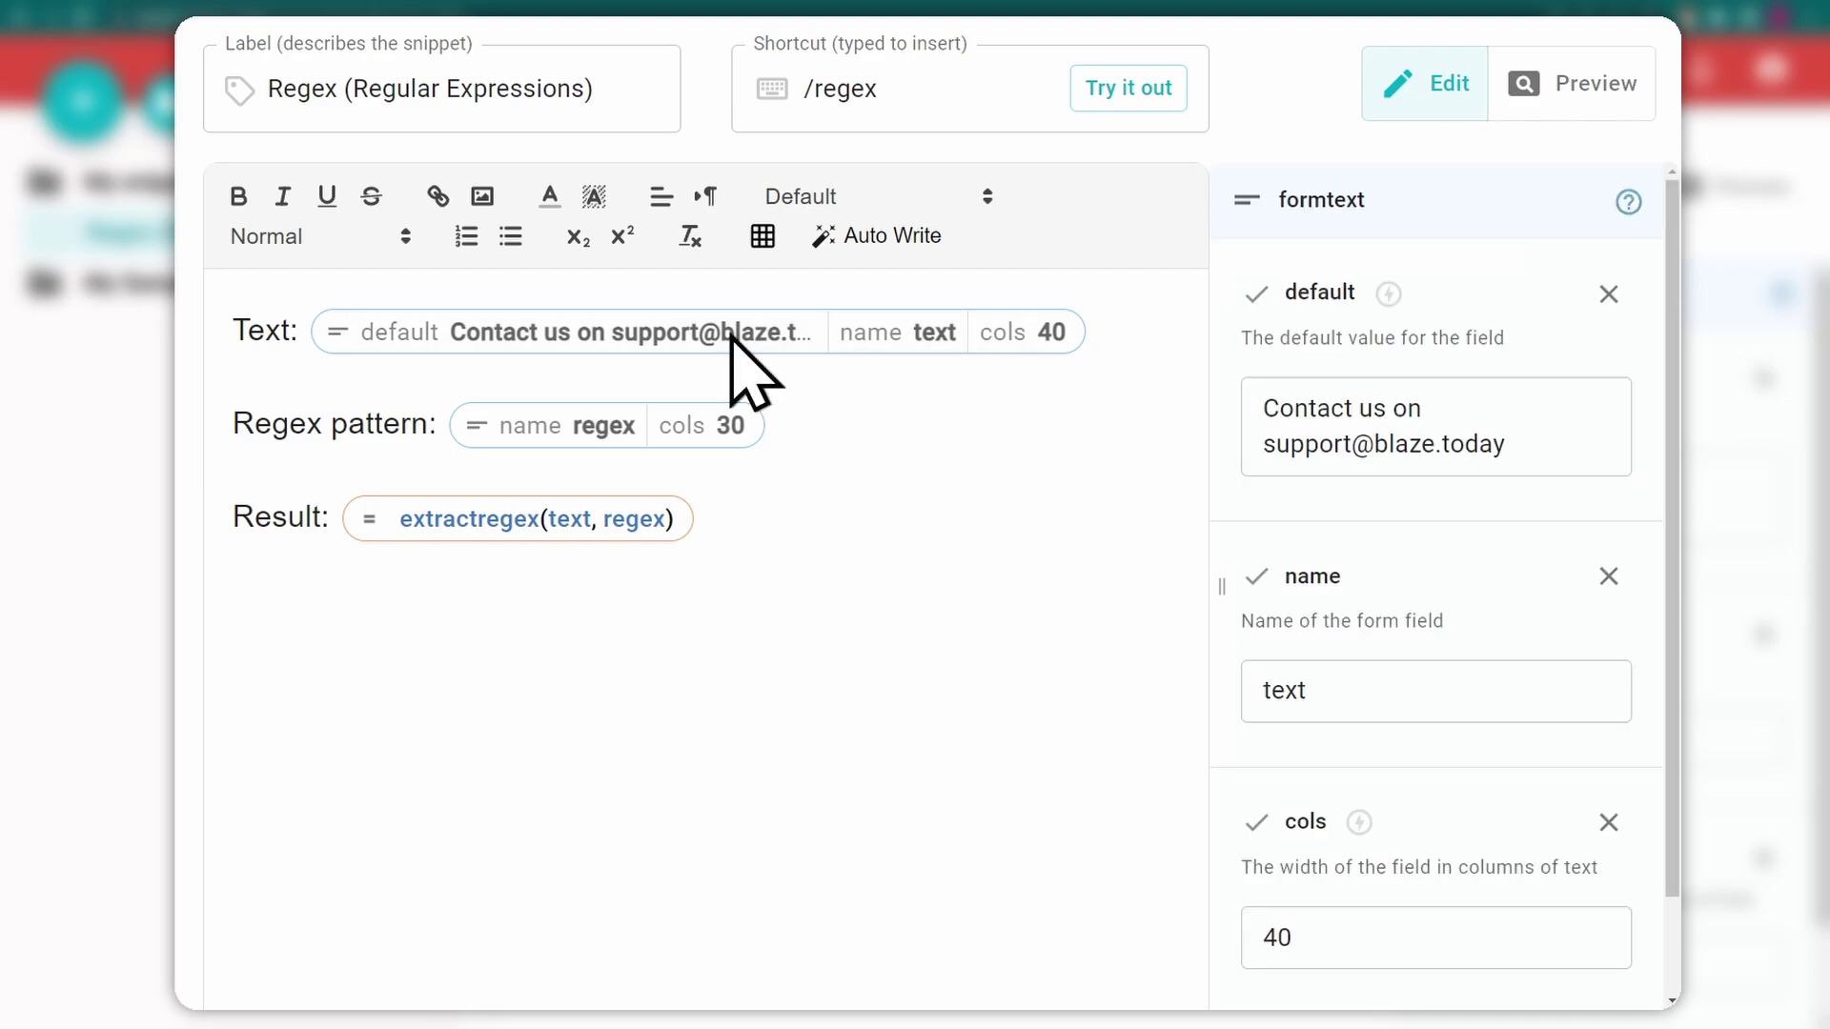
click(591, 426)
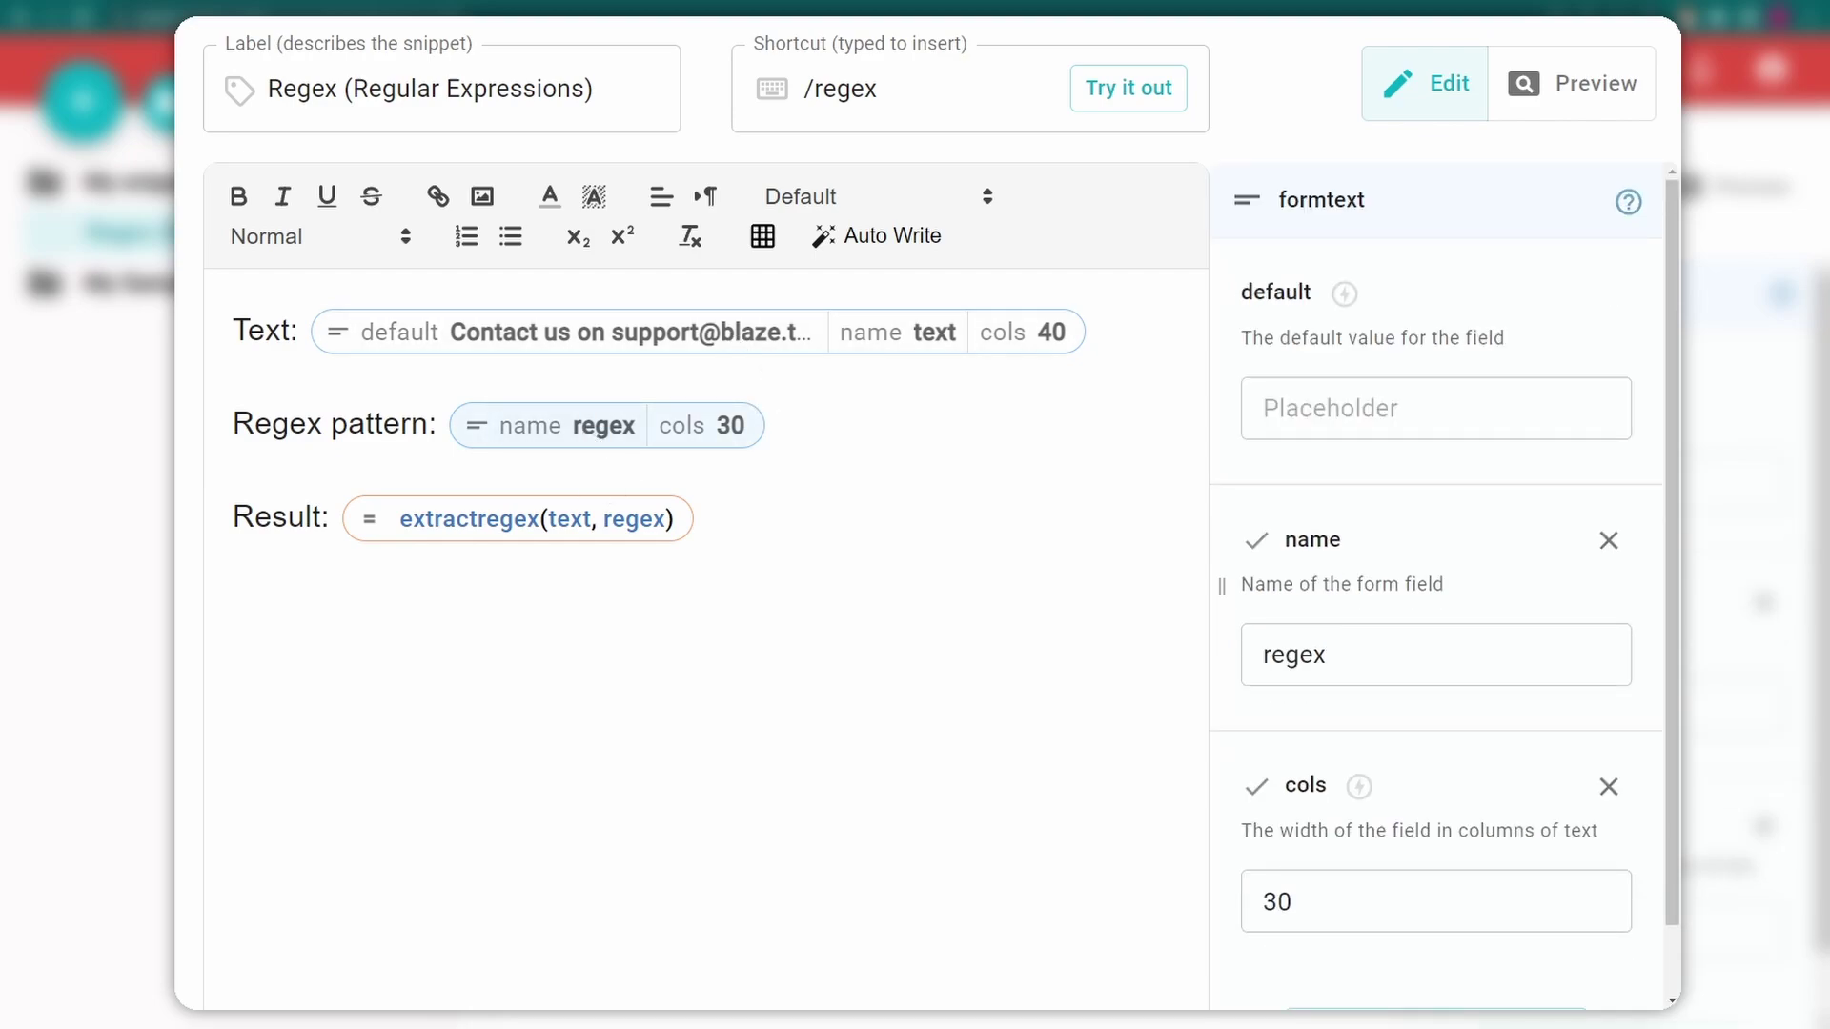
click(503, 519)
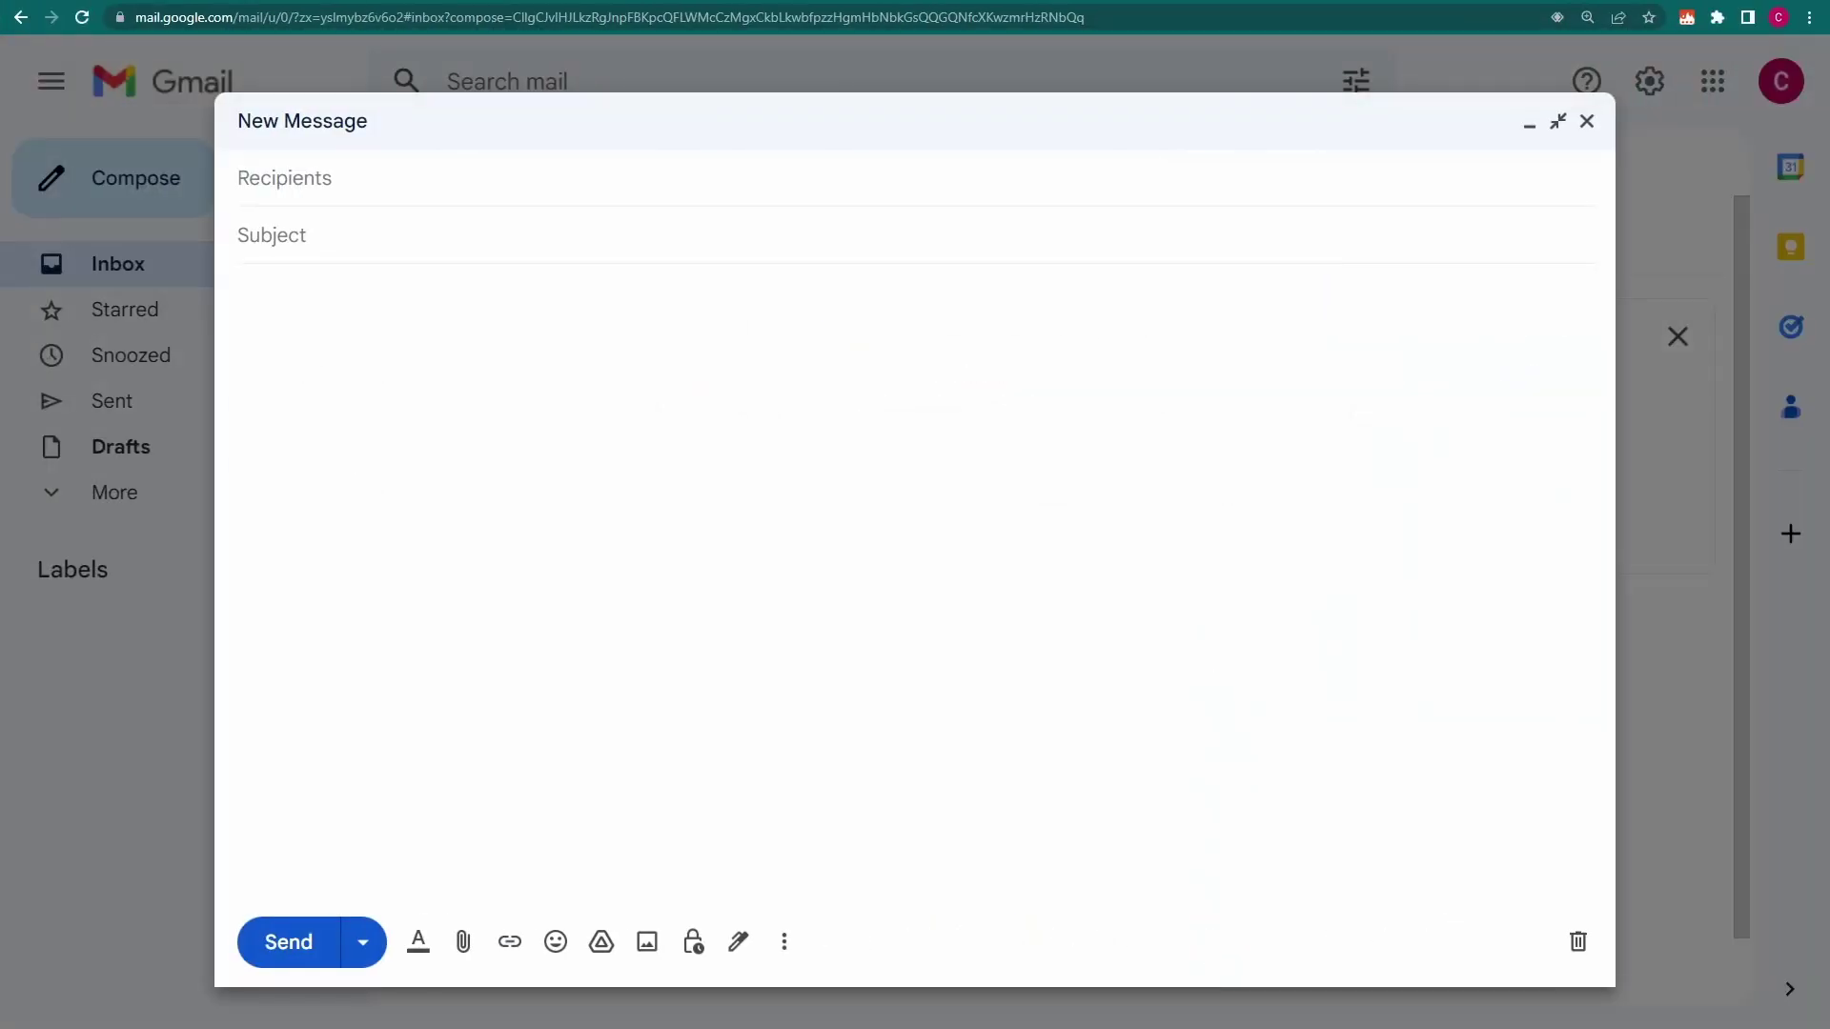
text(/regex)
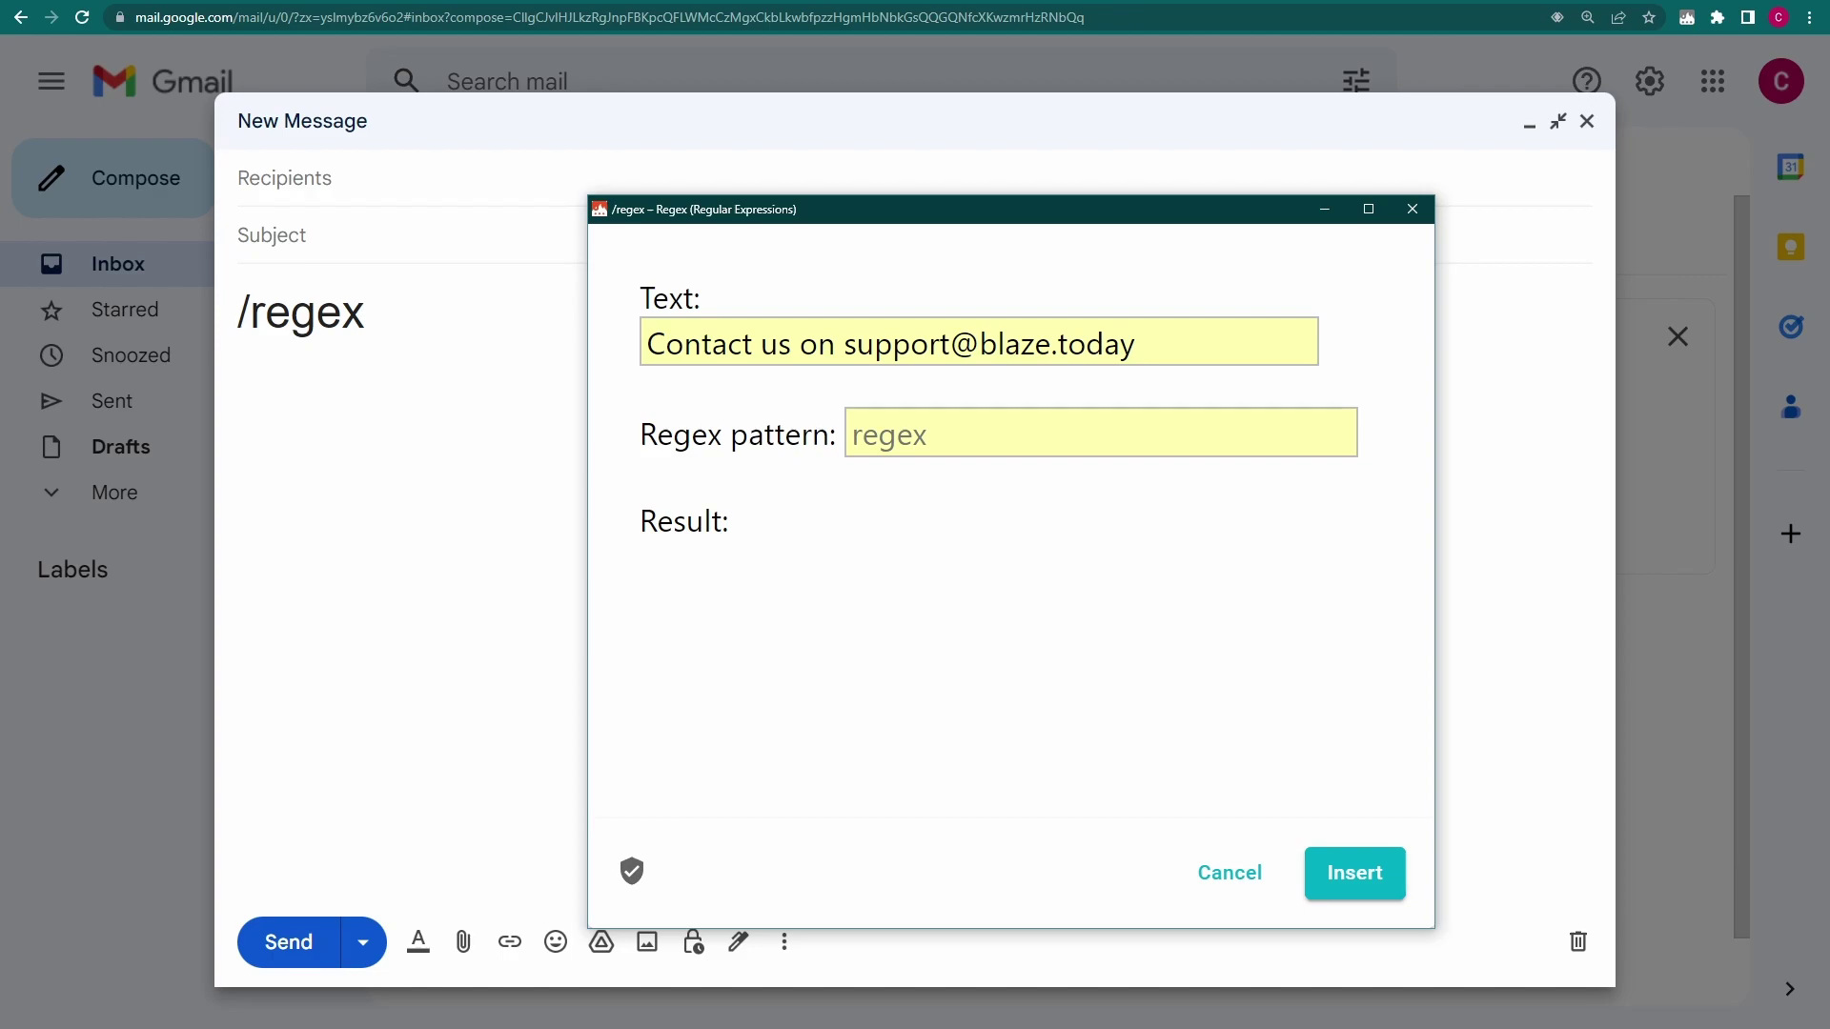
Build the regex pattern up from @ to \w@ to \w+@, extracting support@
click(854, 441)
text(@)
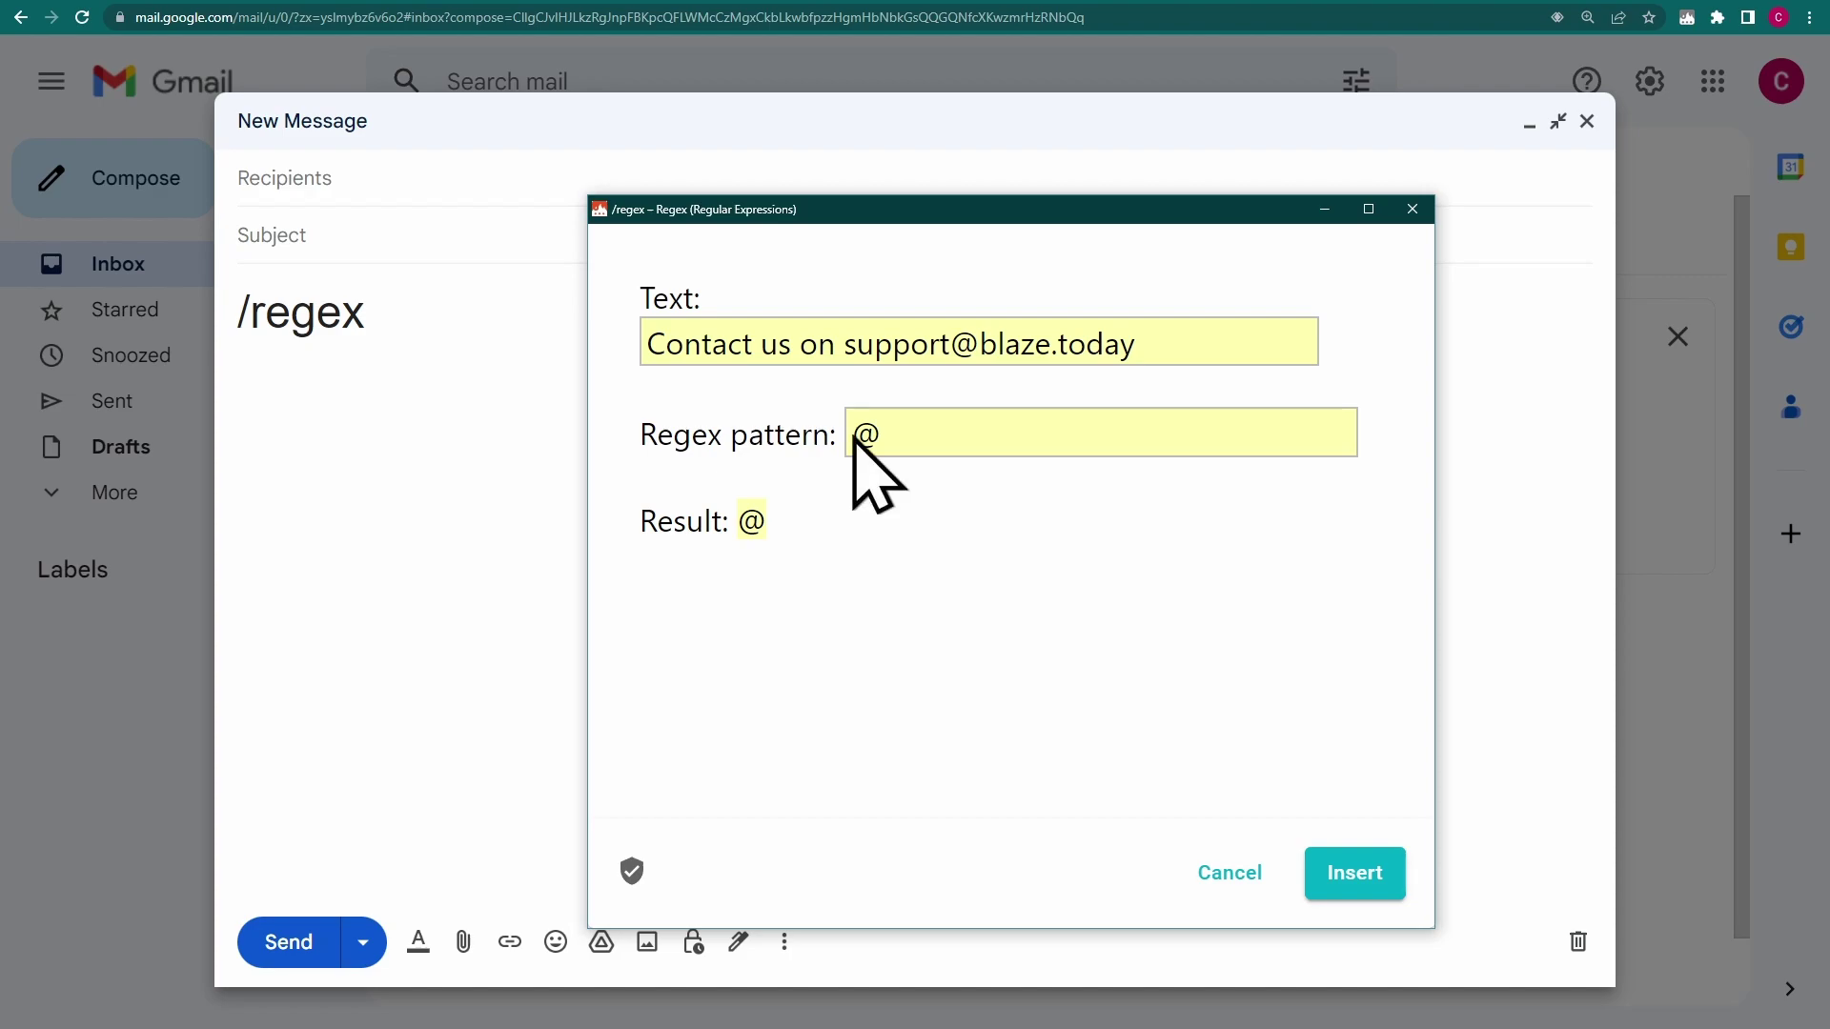
text(\w)
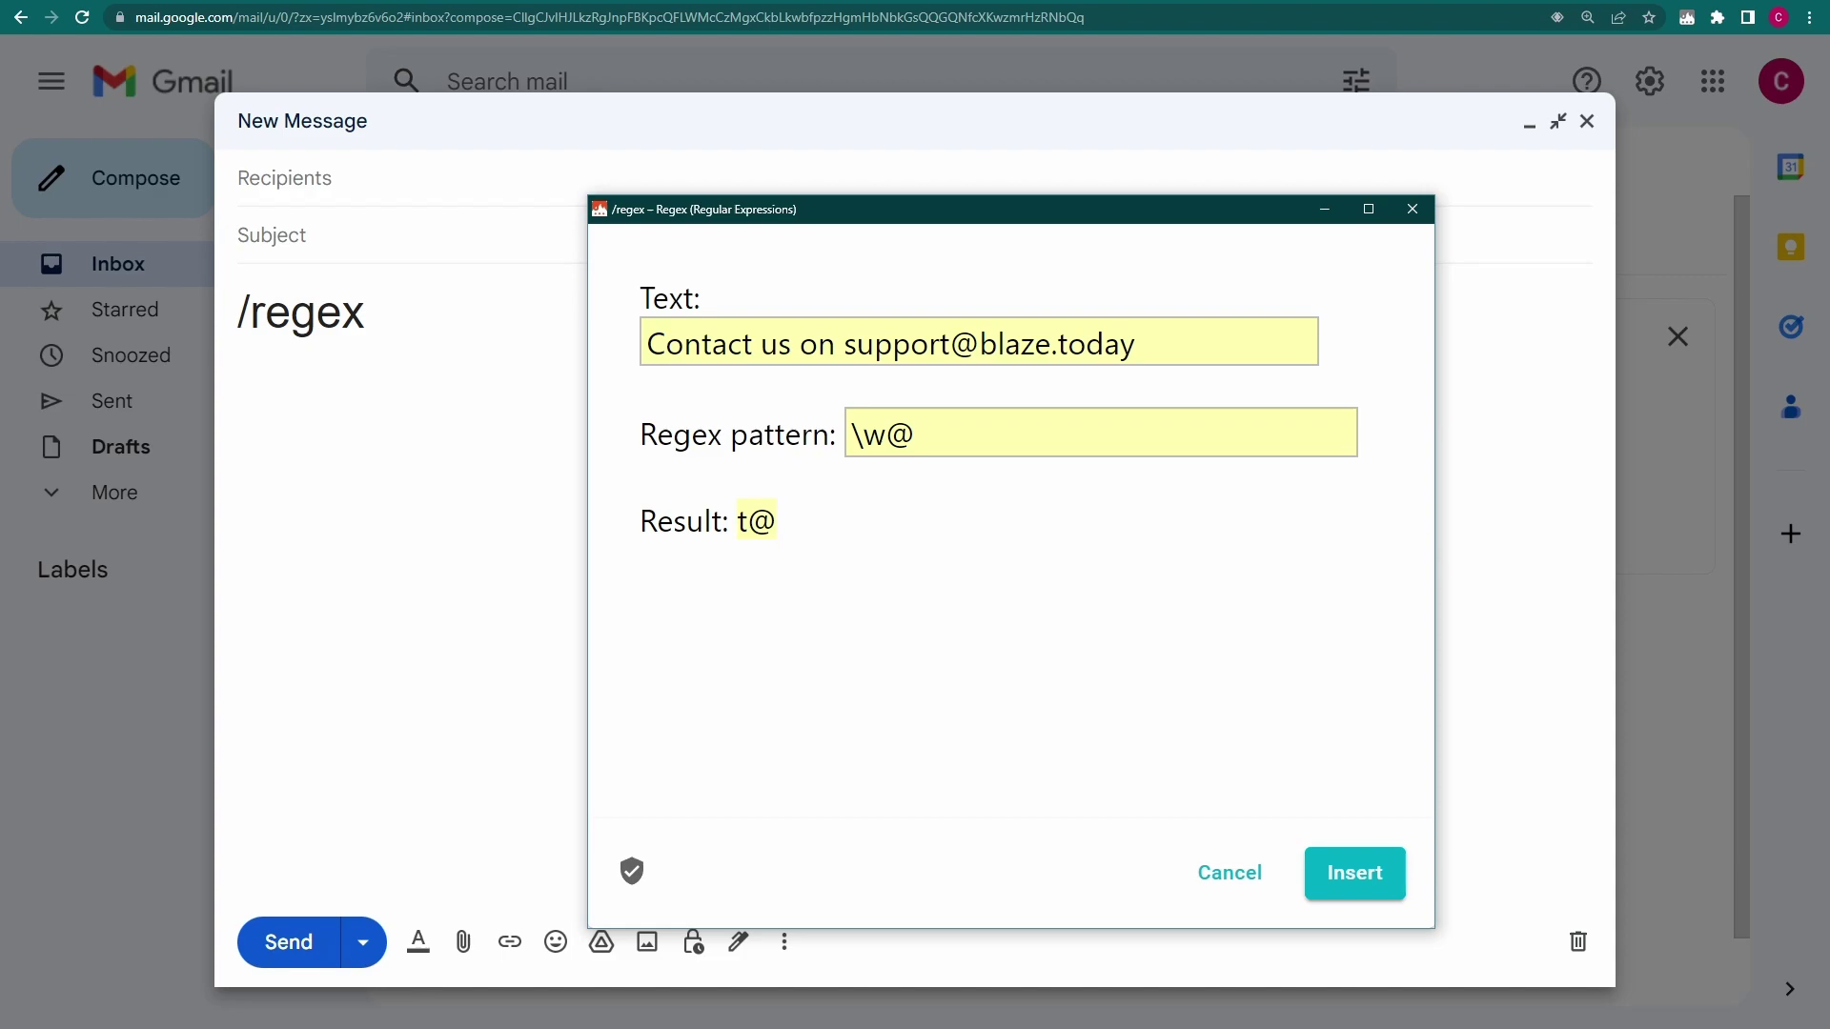
text(+)
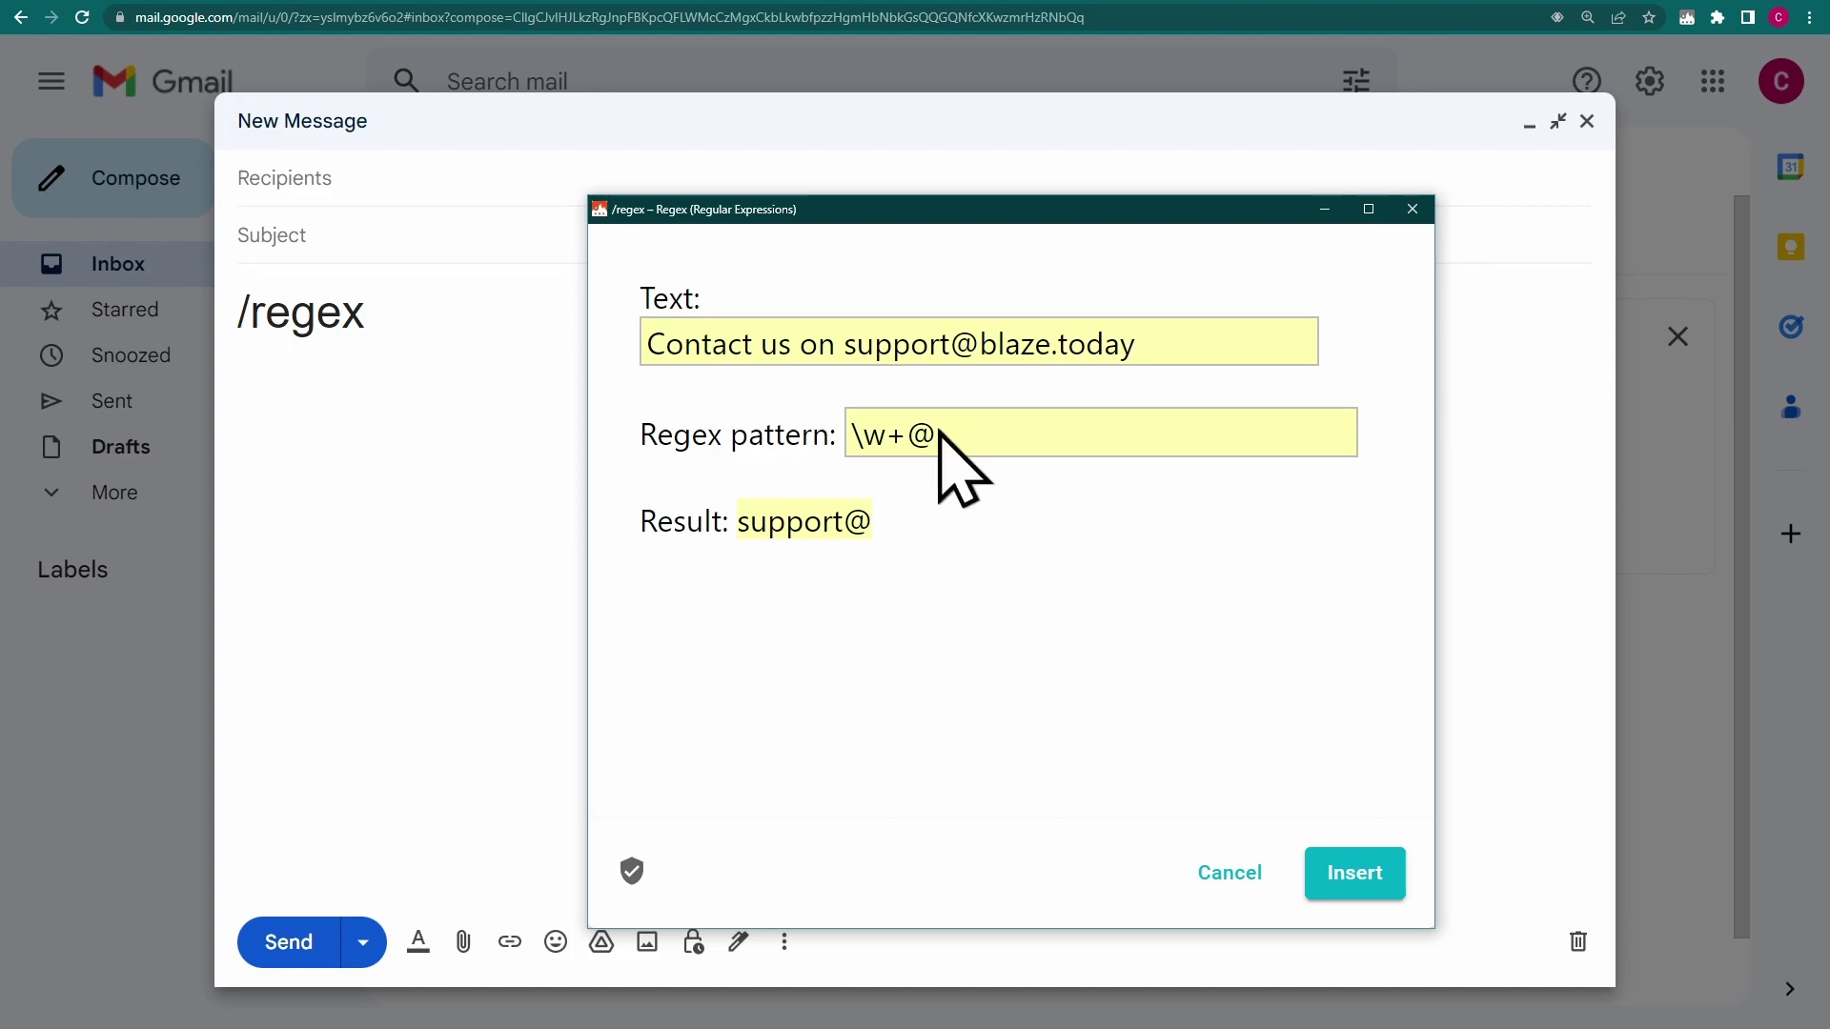
text(\w+)
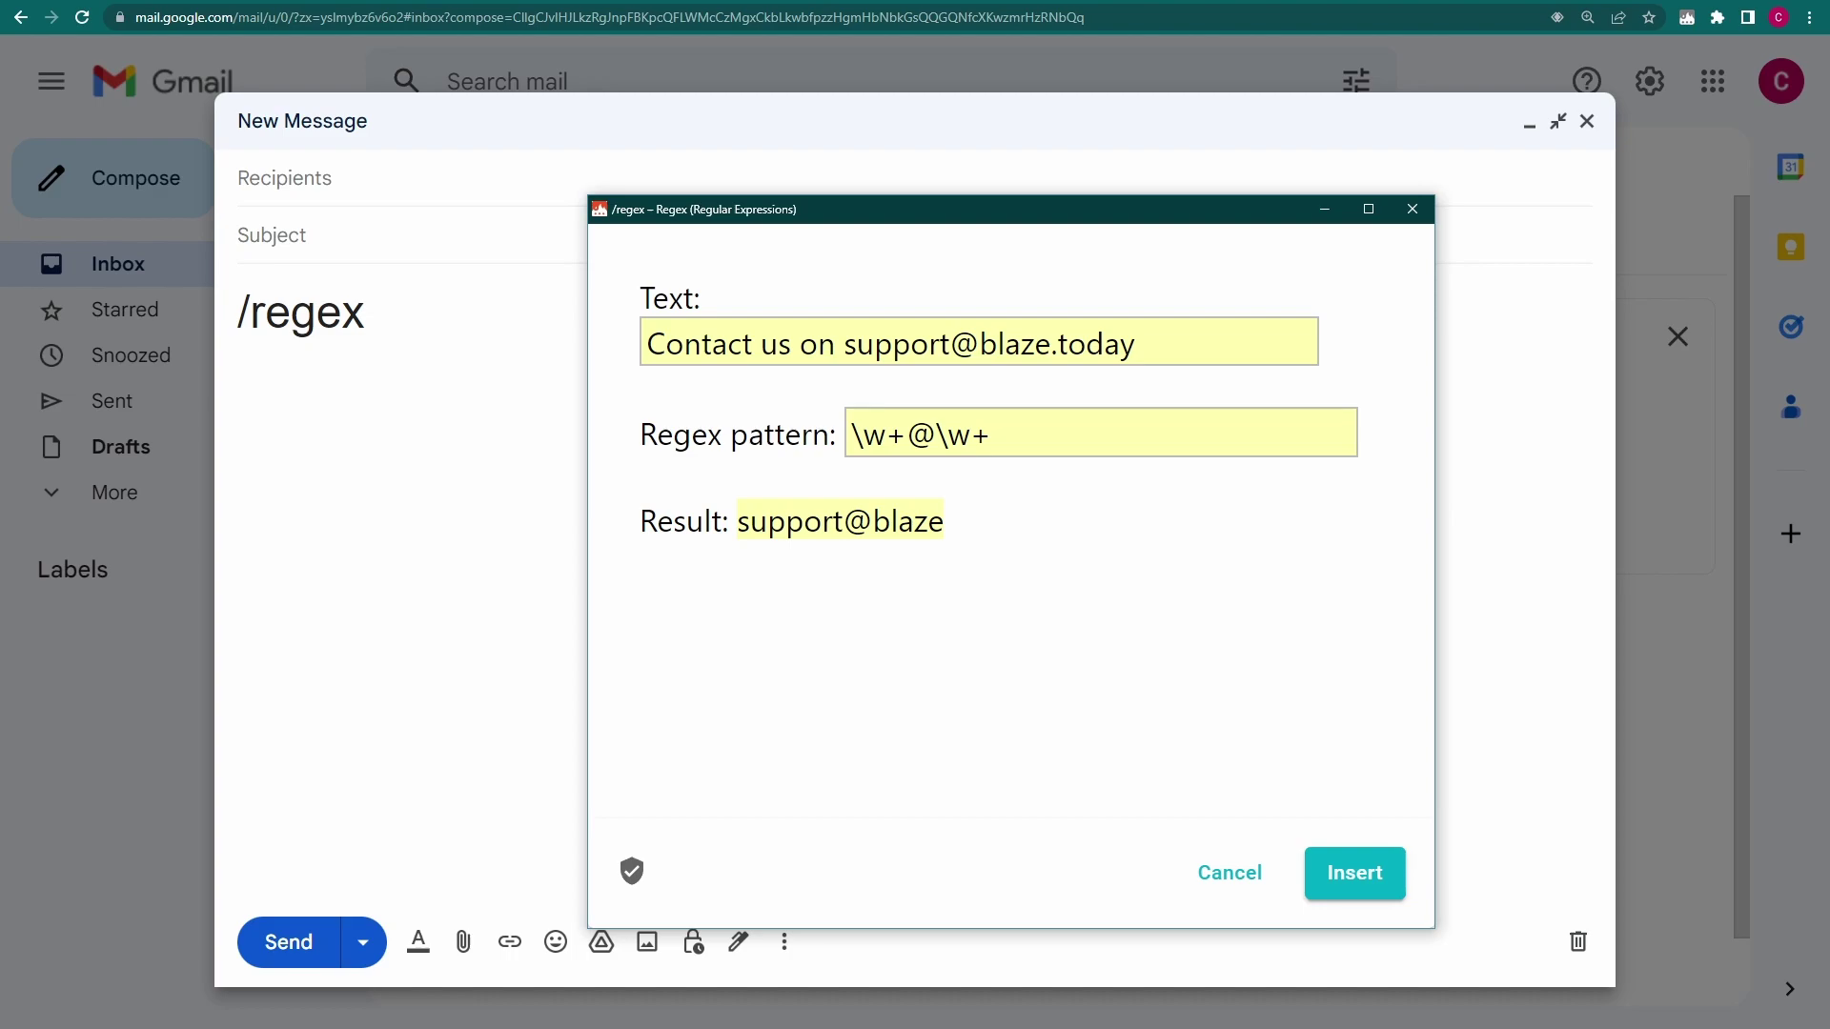
text(\.)
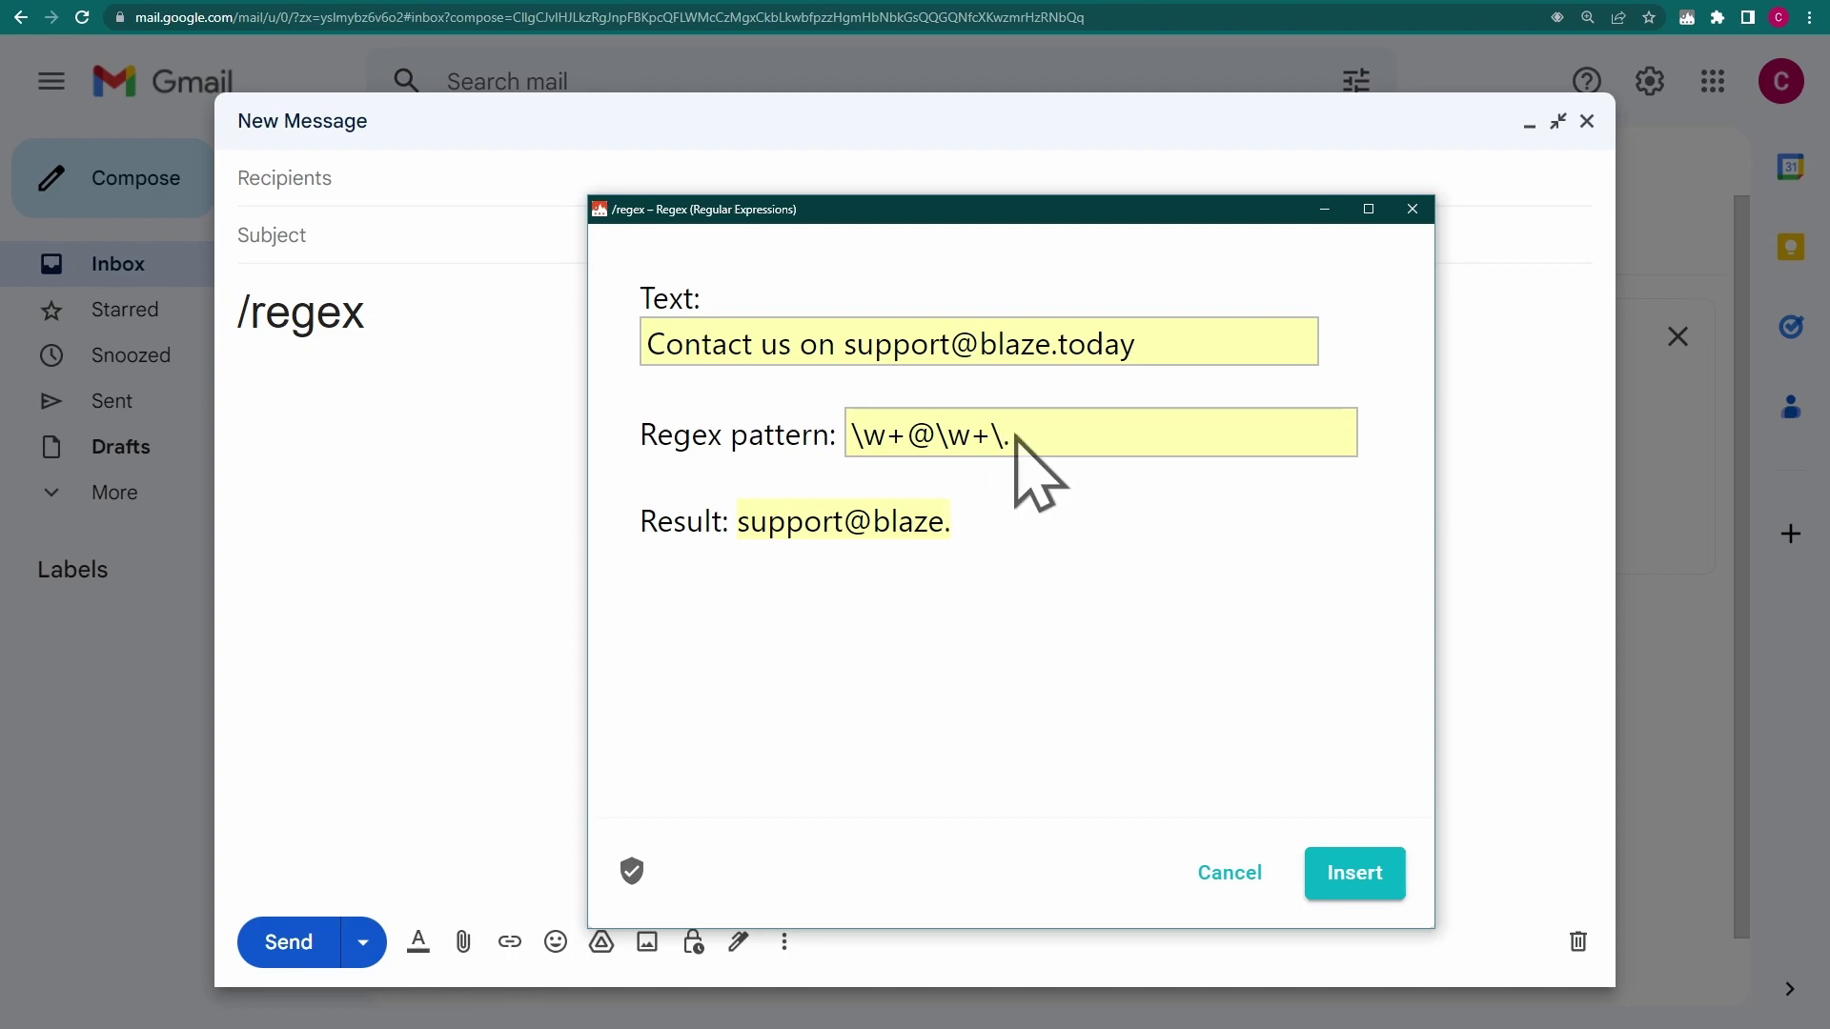
text(\w+)
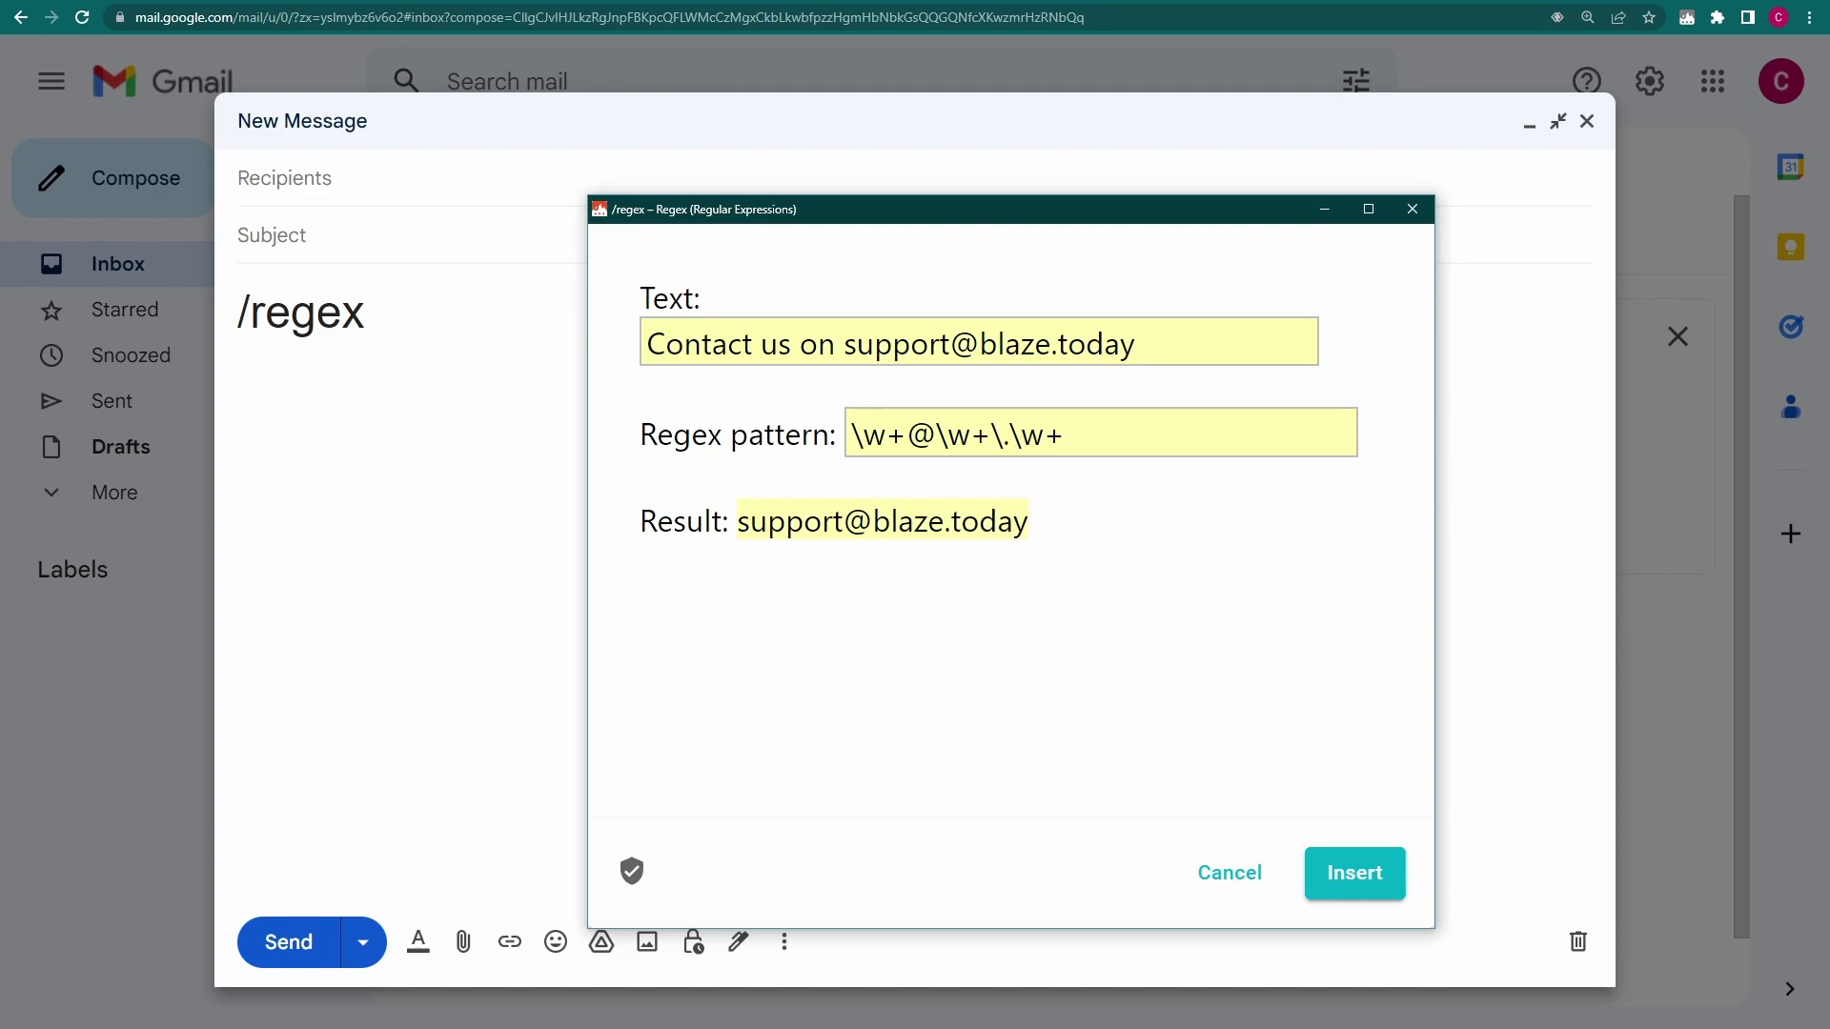
click(1358, 874)
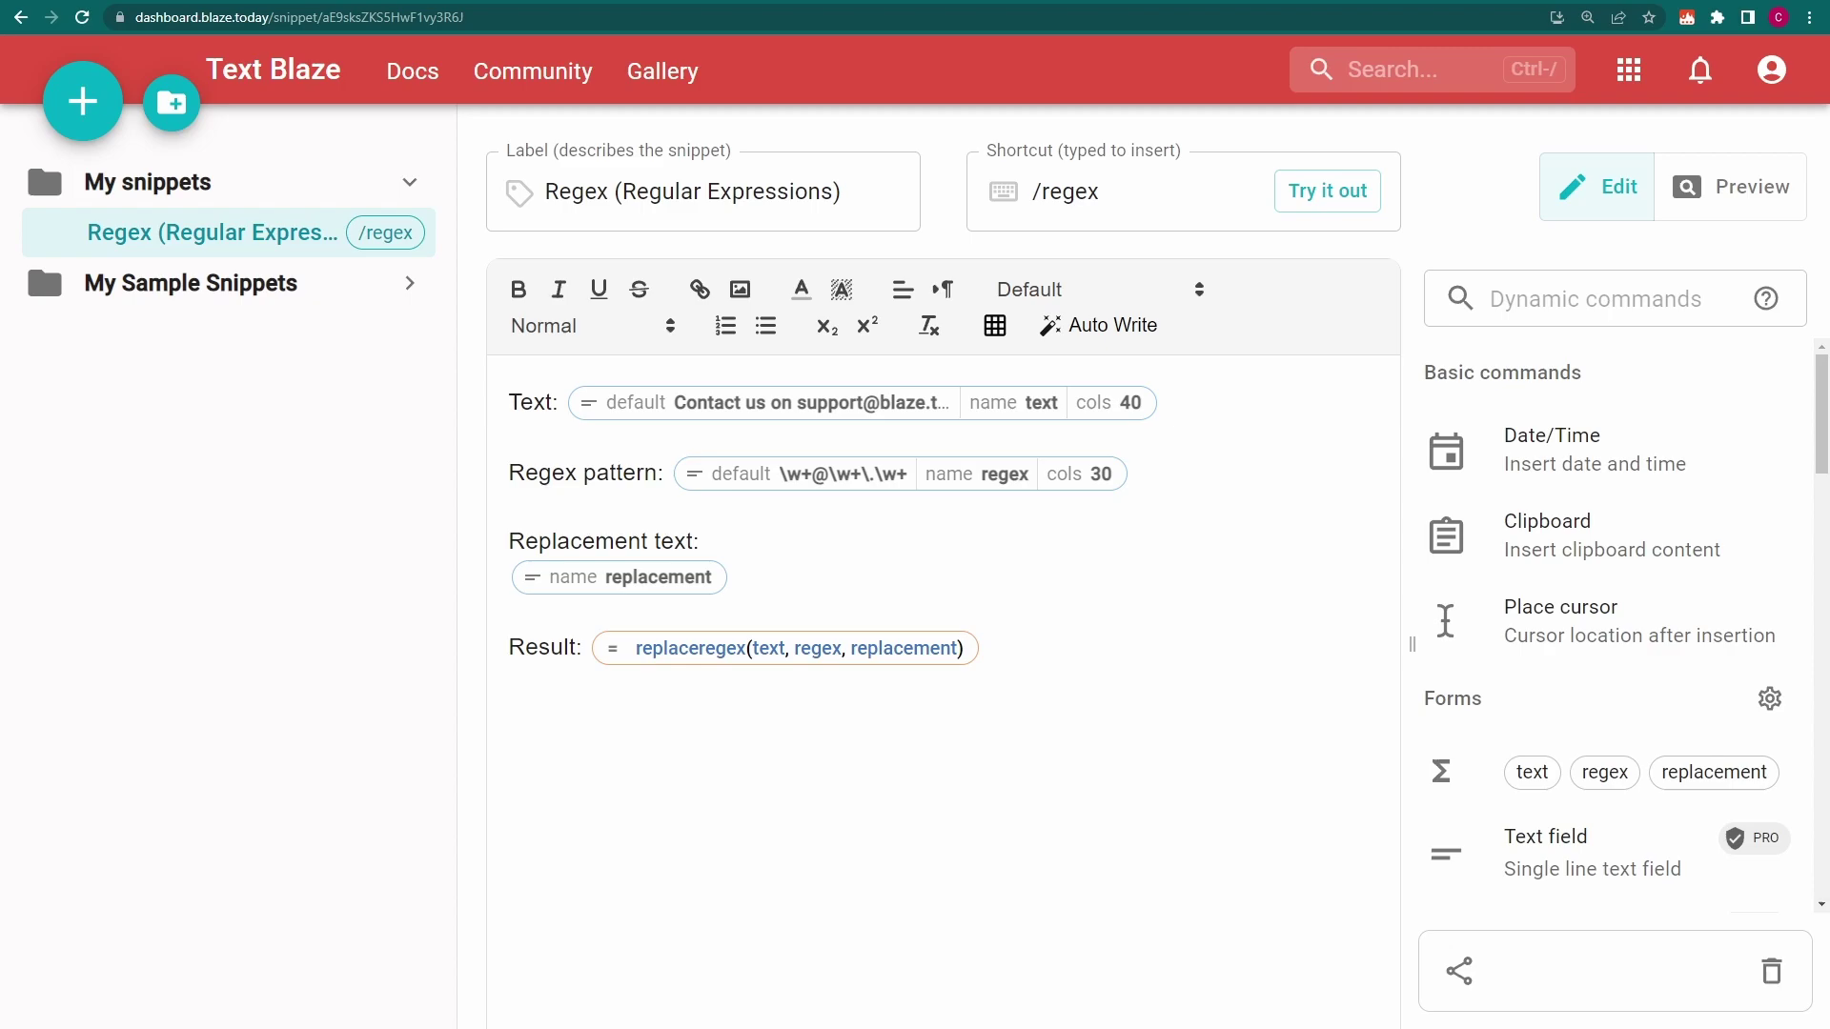
Inspect the Text, Regex pattern, Replacement and replaceregex Result settings, then trigger /regex in Gmail
click(815, 406)
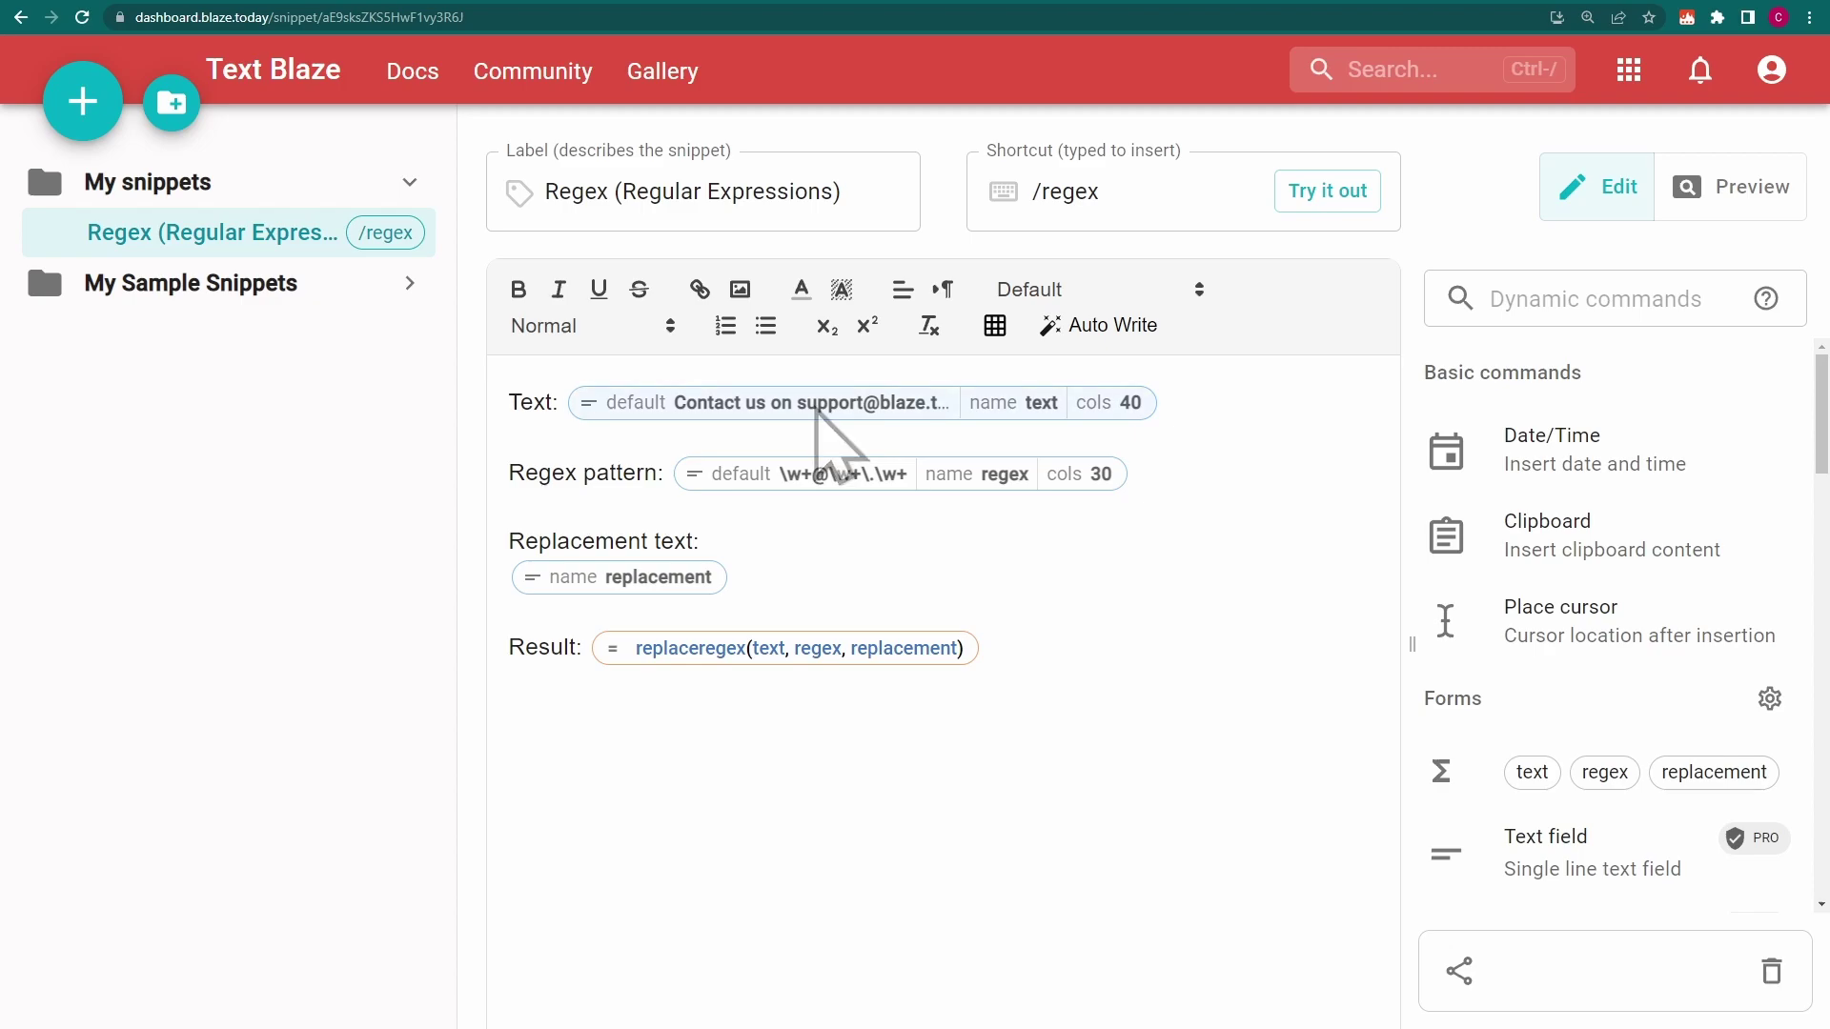
click(862, 477)
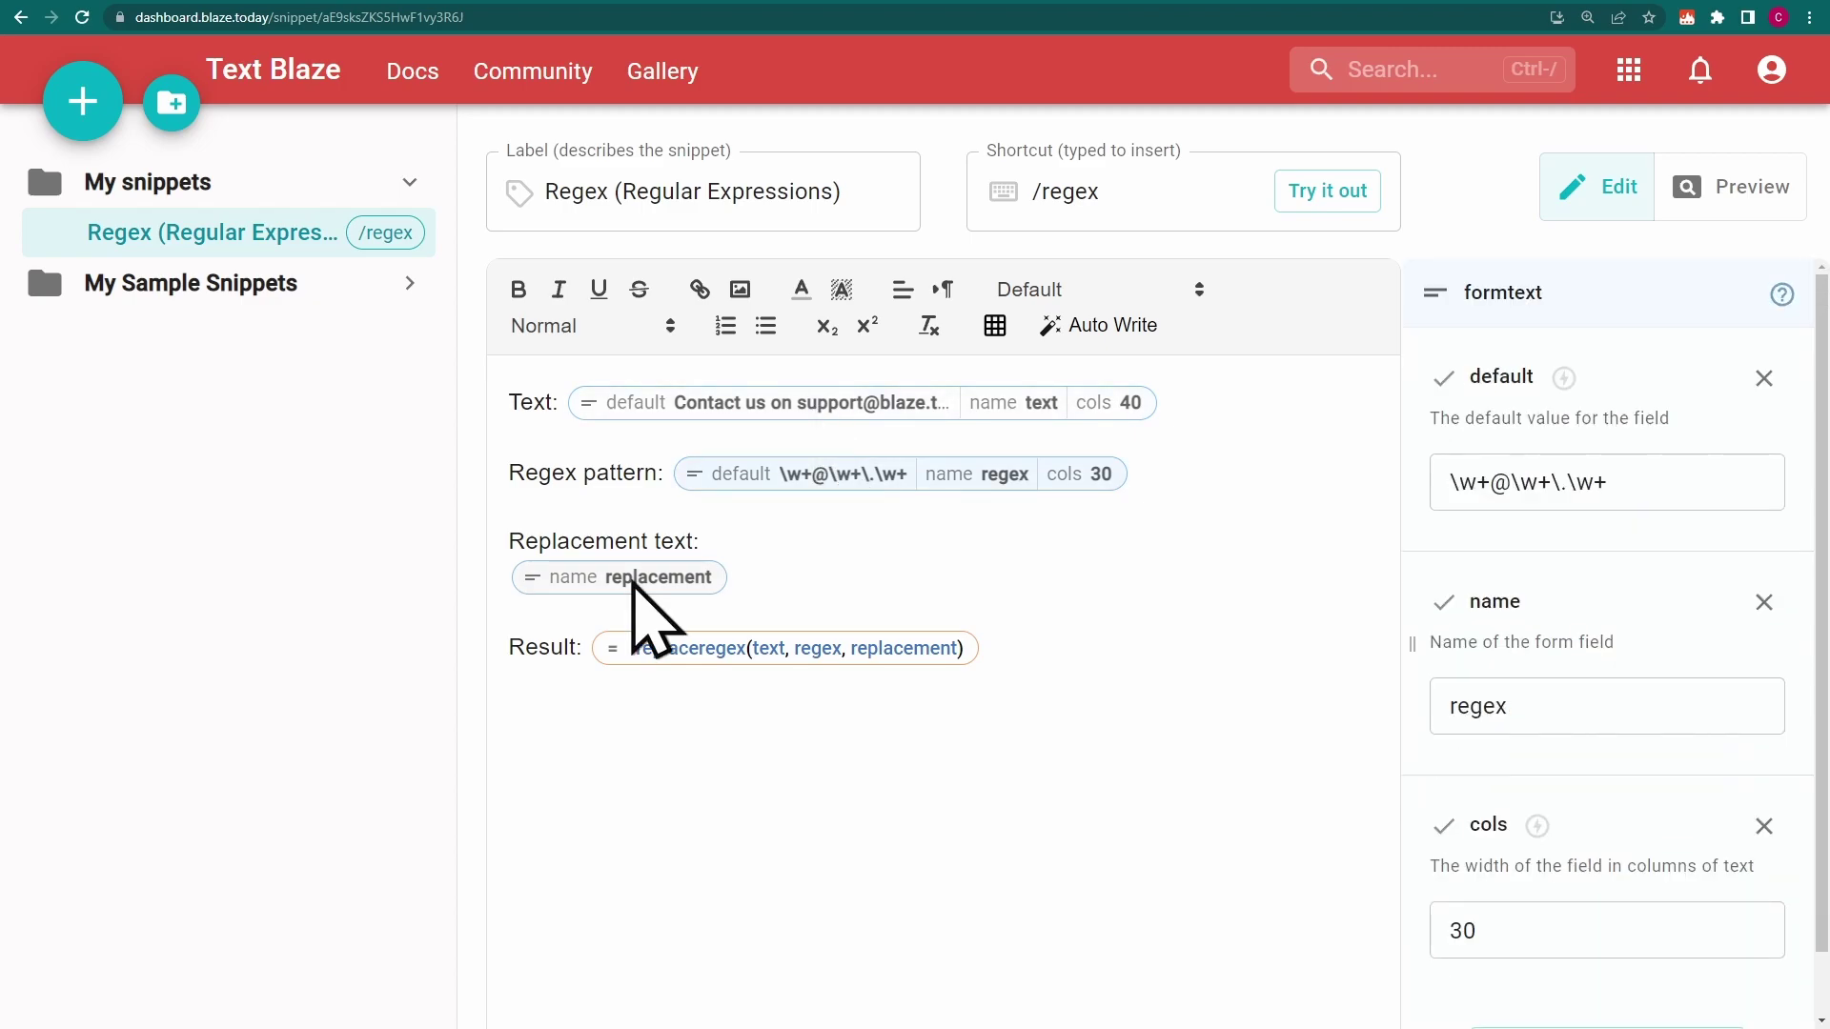
click(633, 583)
click(744, 653)
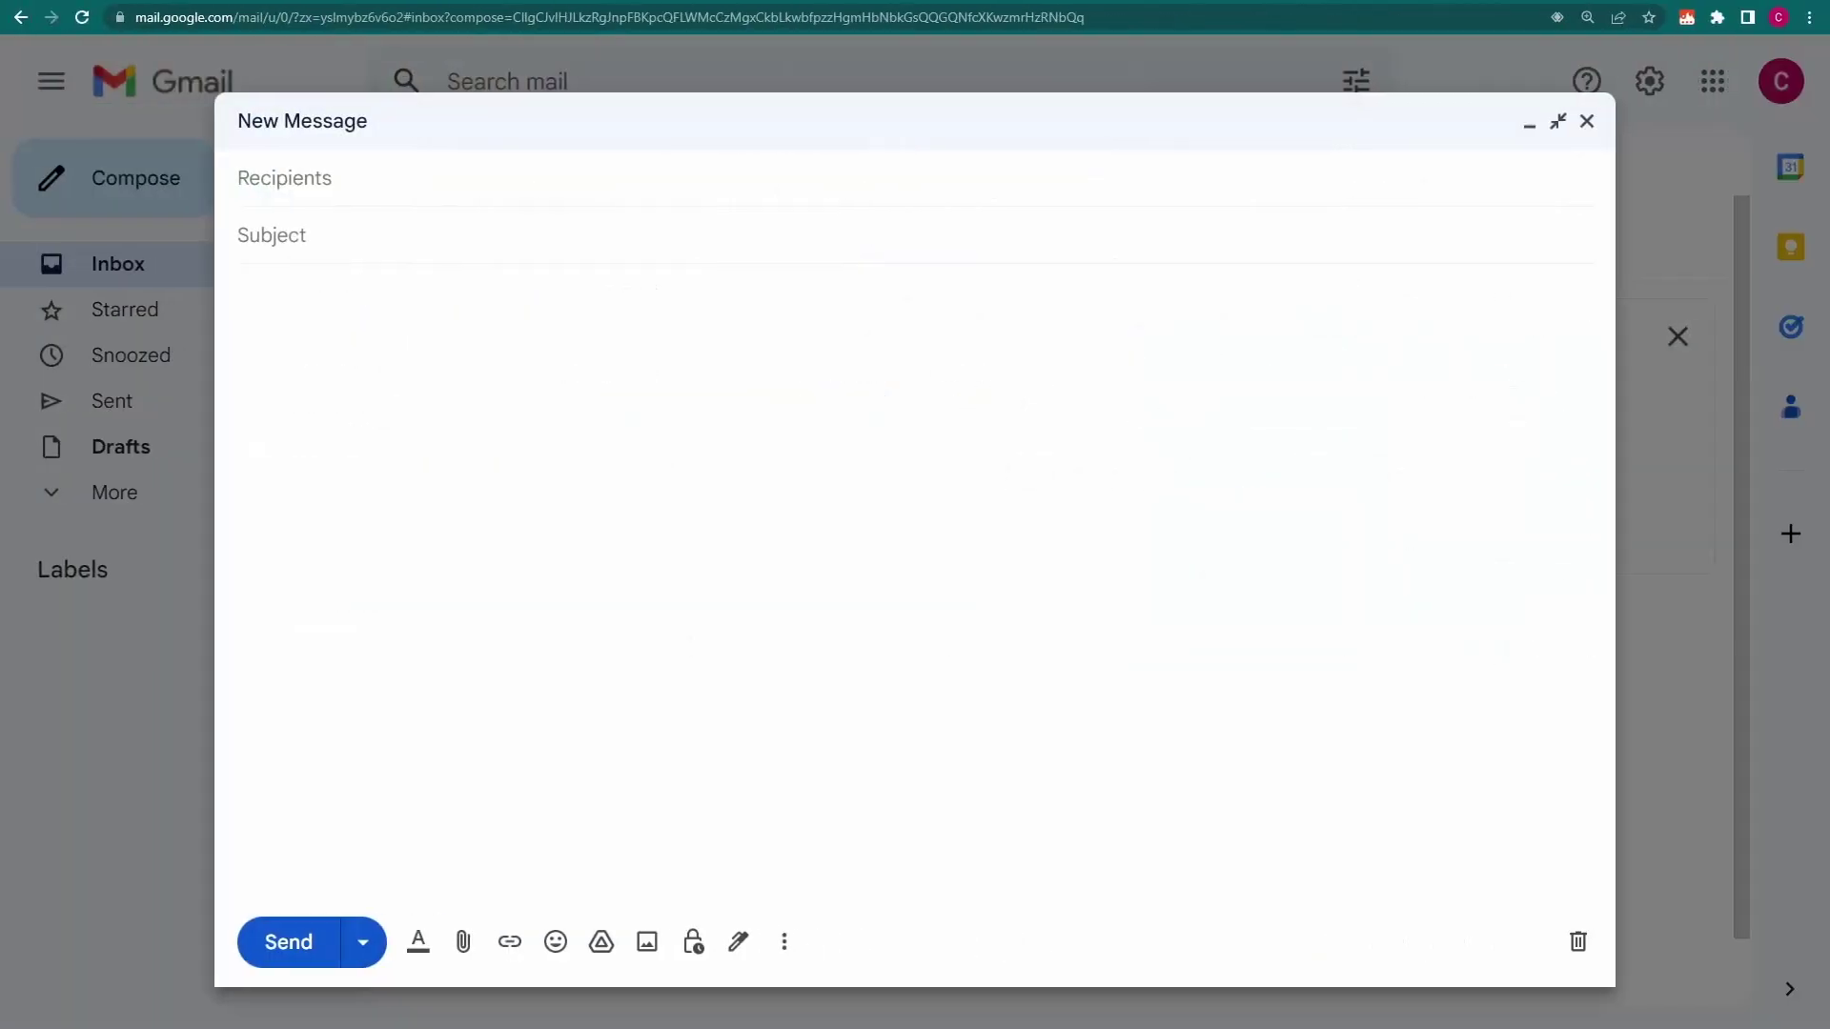
text(/regex)
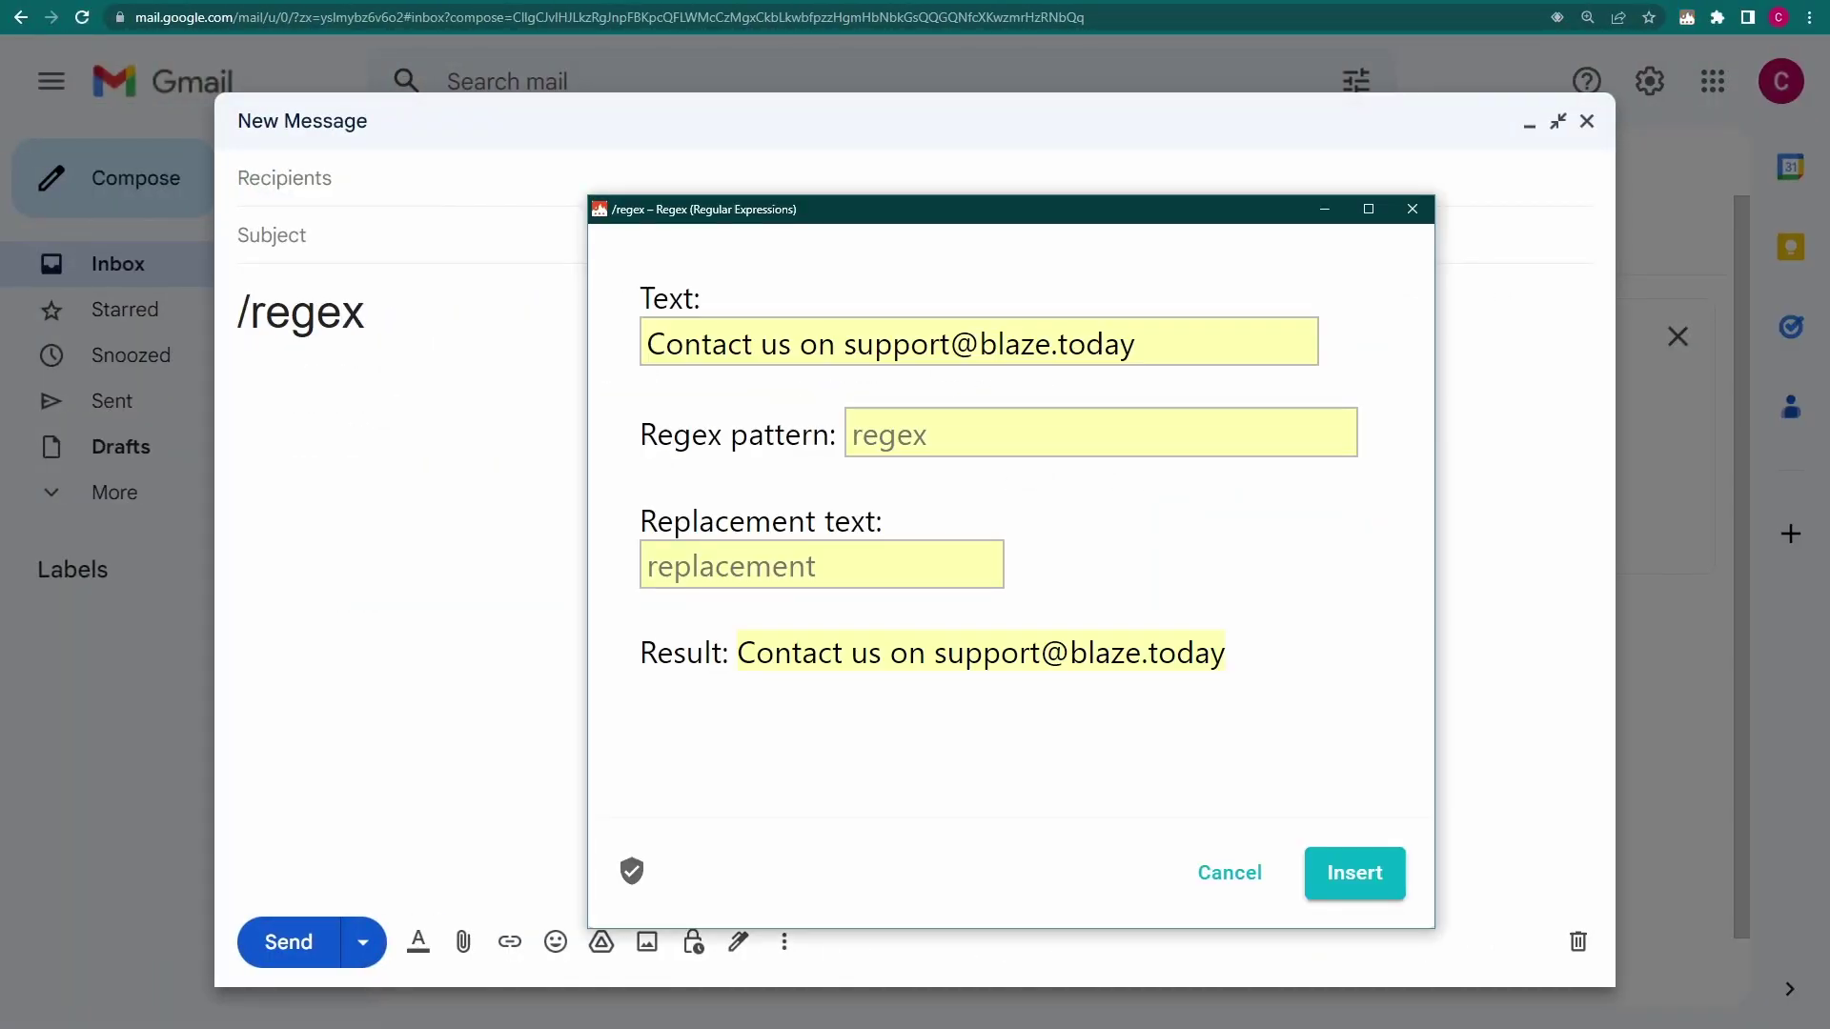
Fill the form with pattern \w+@\w+\.\w+ and replacement text <redacted>
click(882, 459)
text(\w+@\w+\.\w+)
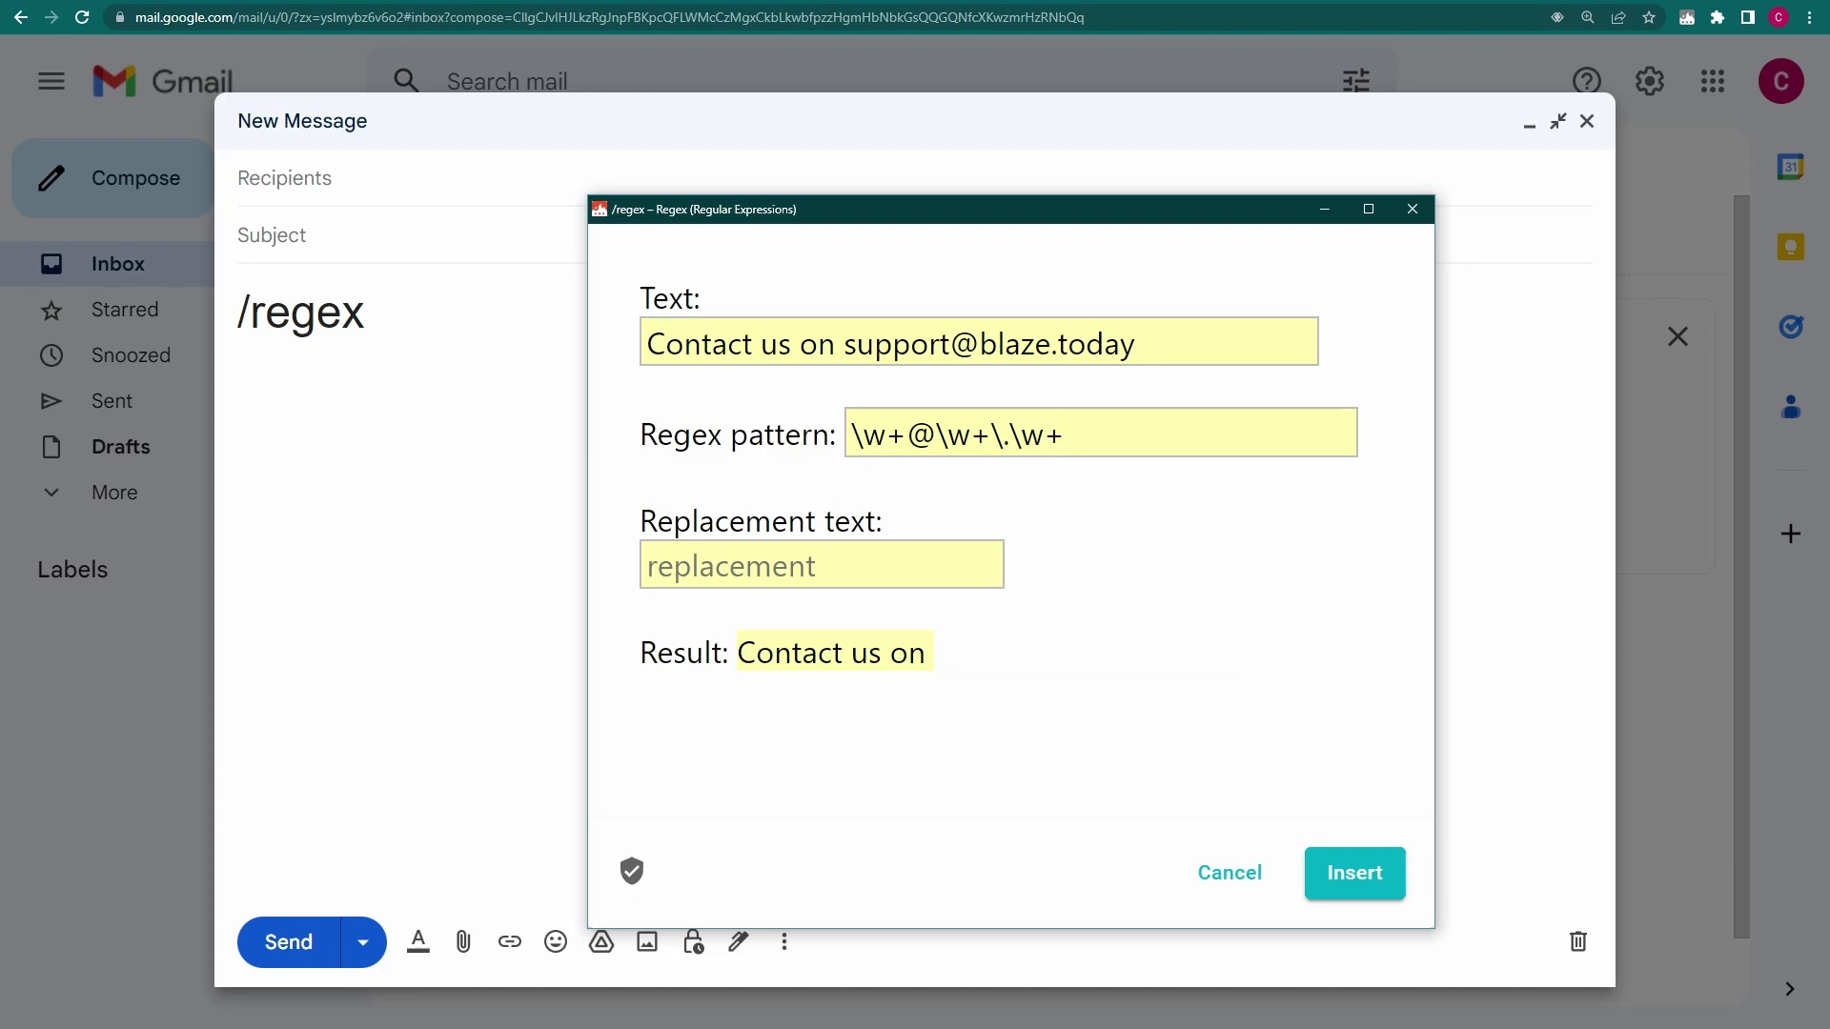
click(679, 572)
text(<redacted)
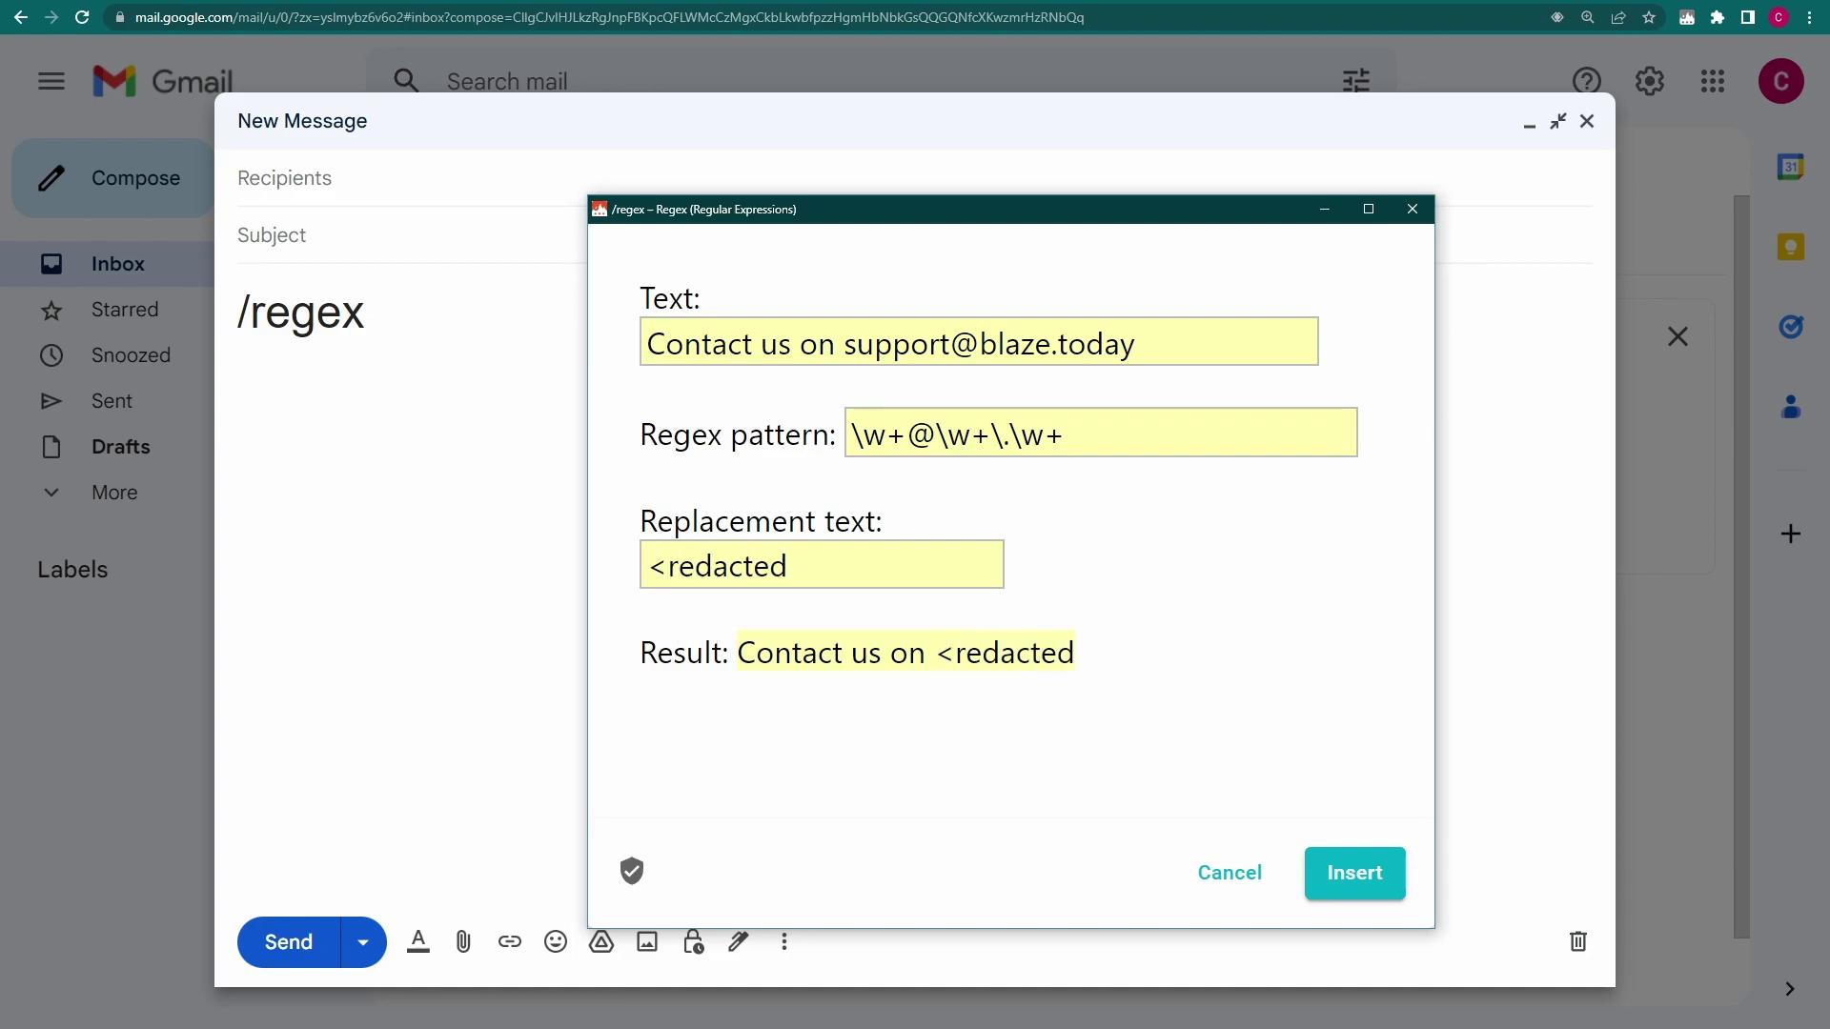
text(>)
Insert the result 'Contact us on <redacted>' into the Gmail draft
click(1366, 877)
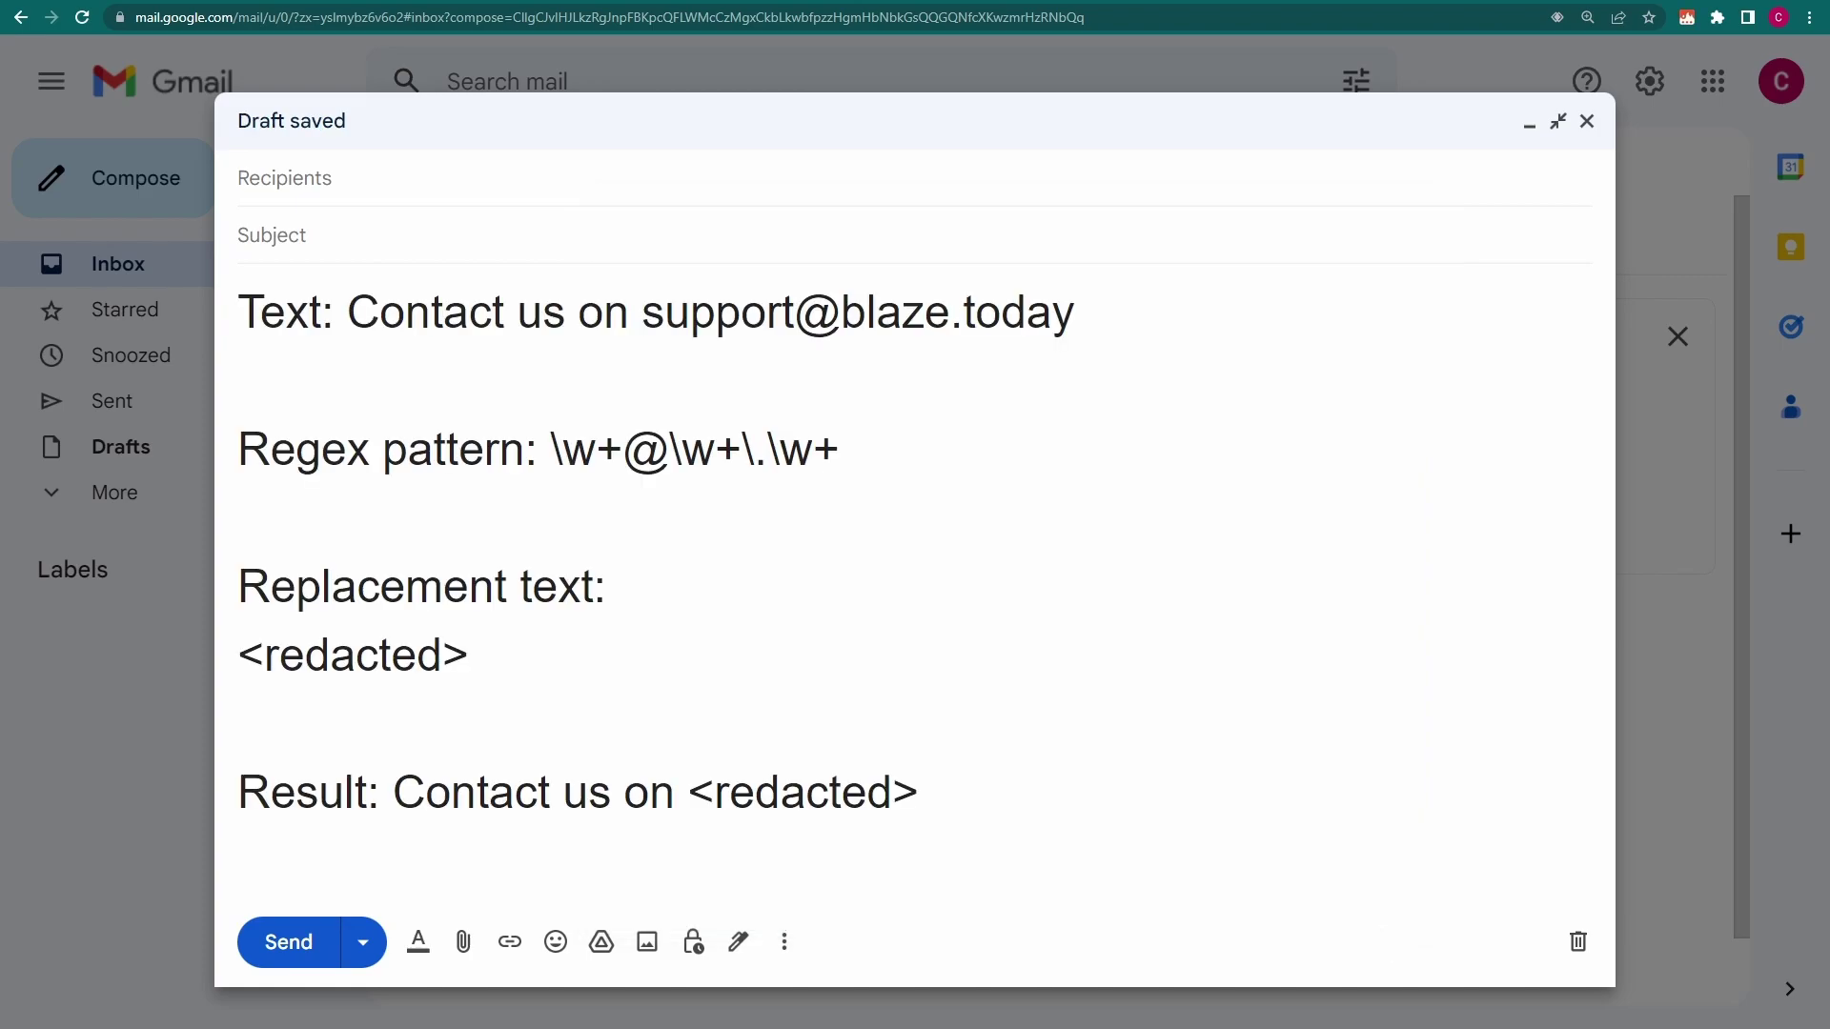